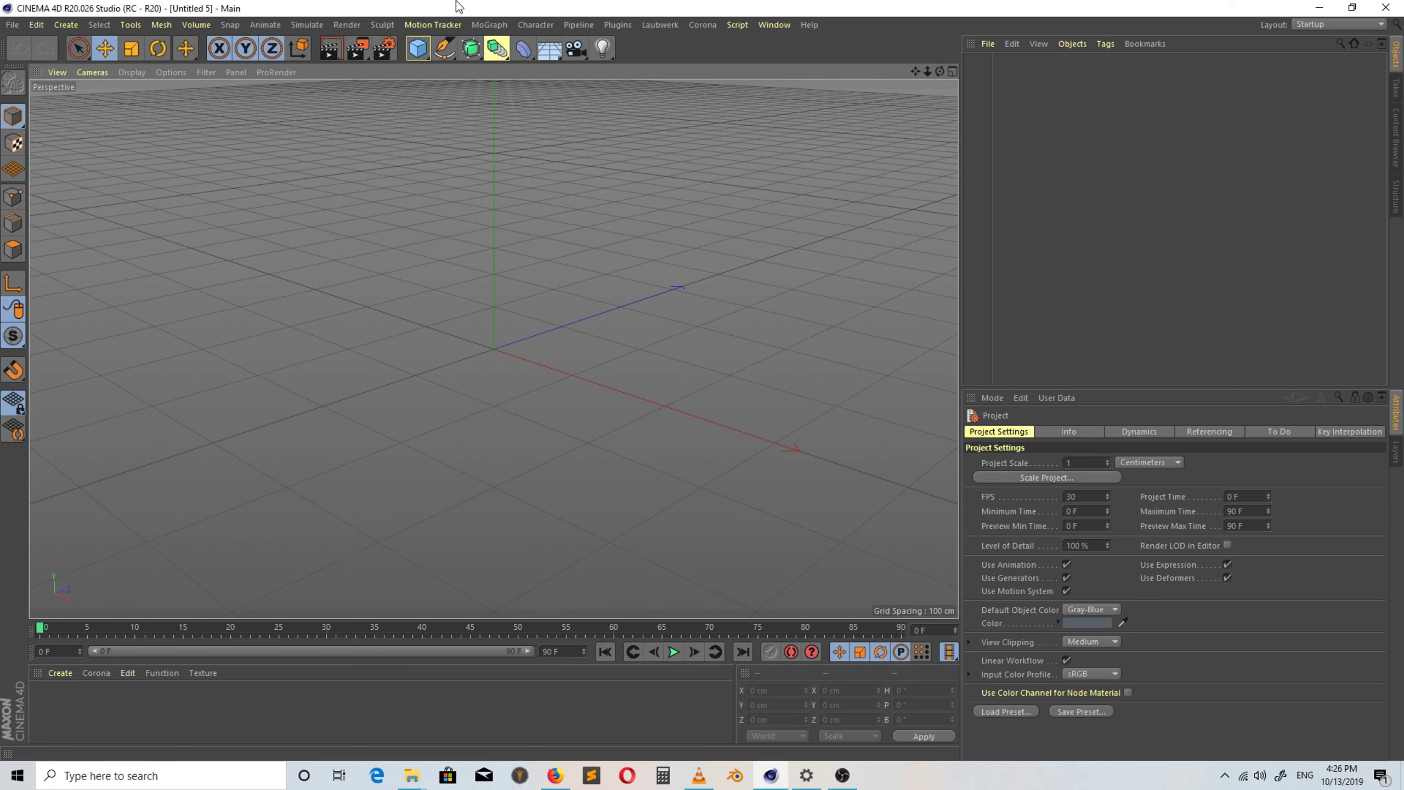
# Add a 1000 × 1000 cm plane with 300 × 300 width and height segments.
pyautogui.click(424, 45)
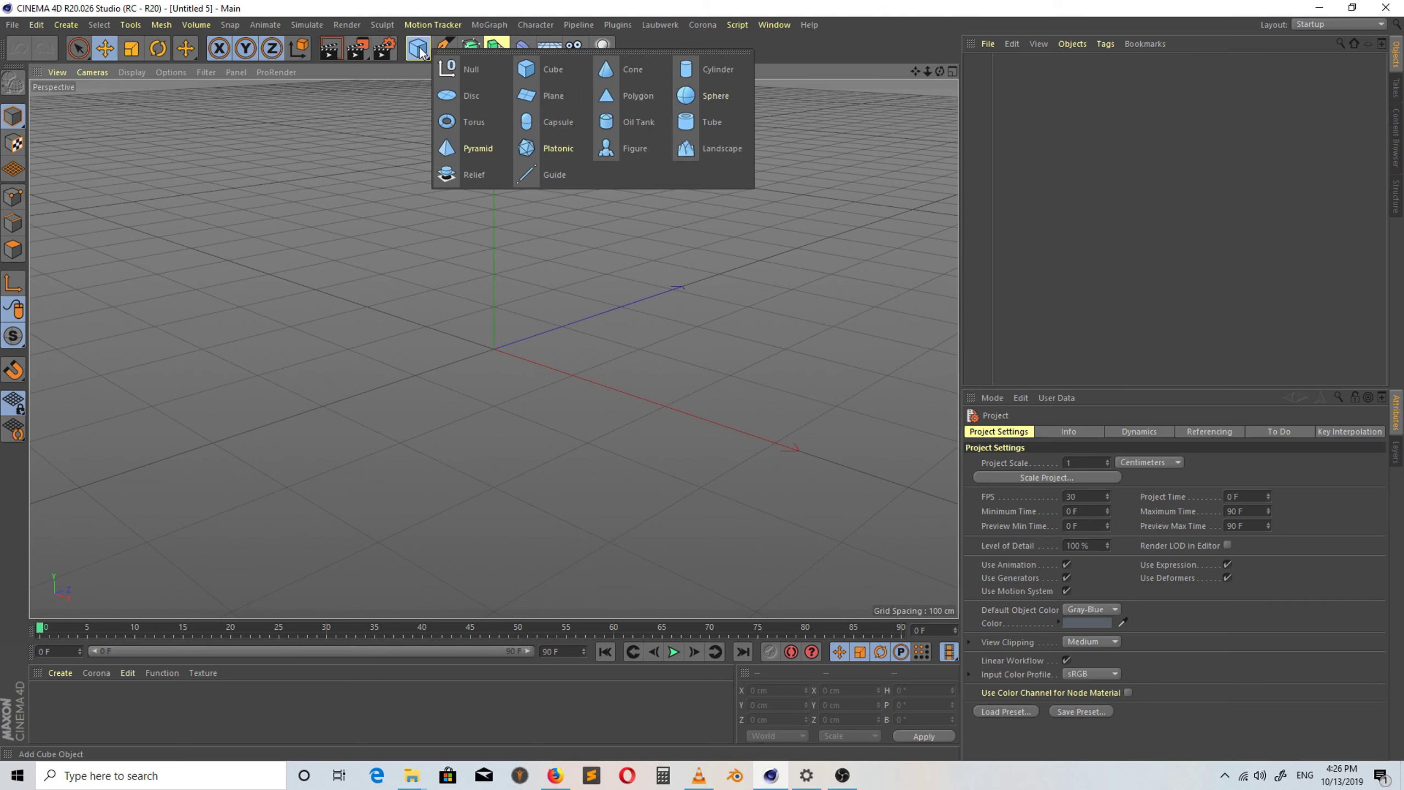
pyautogui.click(530, 102)
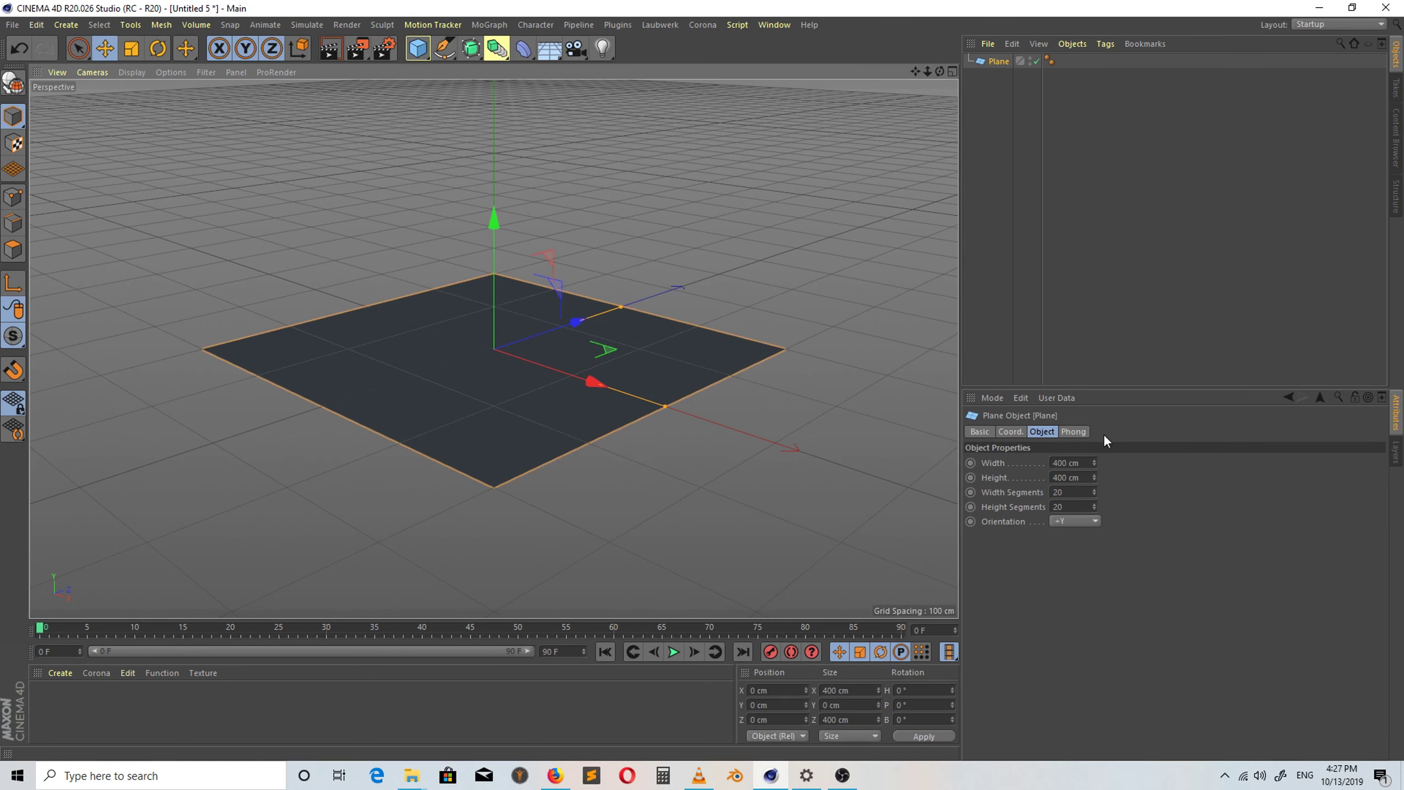
pyautogui.write('000c')
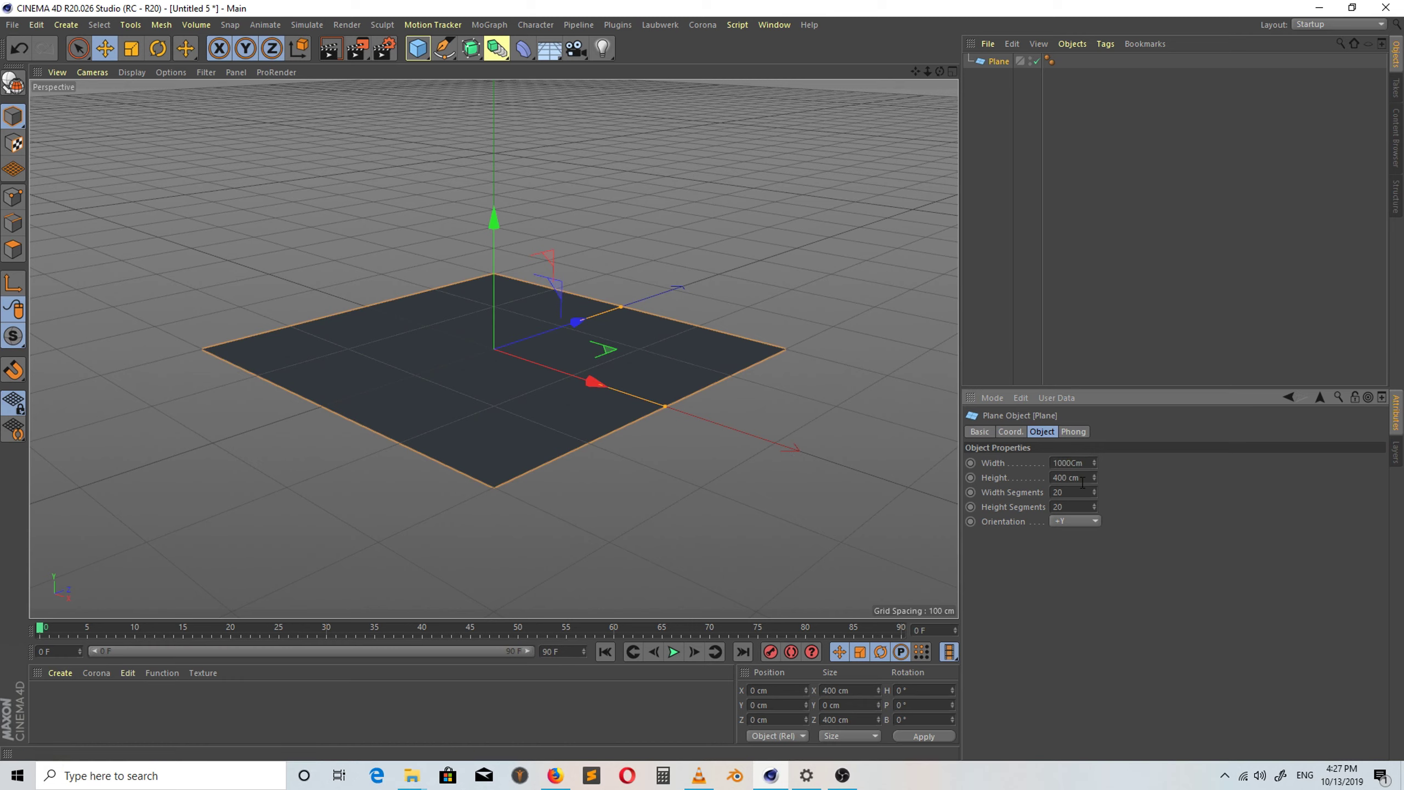
pyautogui.press('Tab')
pyautogui.write('1000CM')
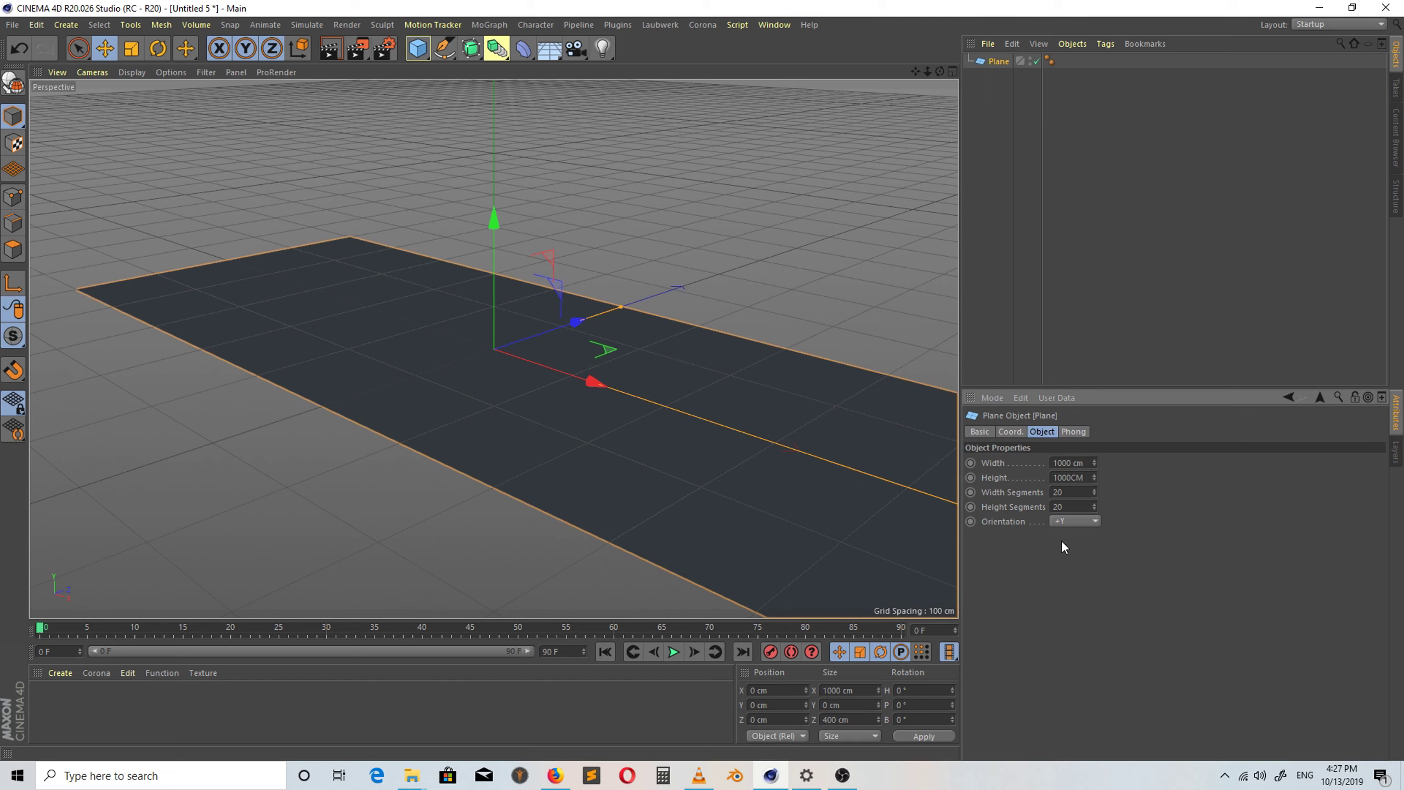
pyautogui.press('Return')
pyautogui.press('Tab')
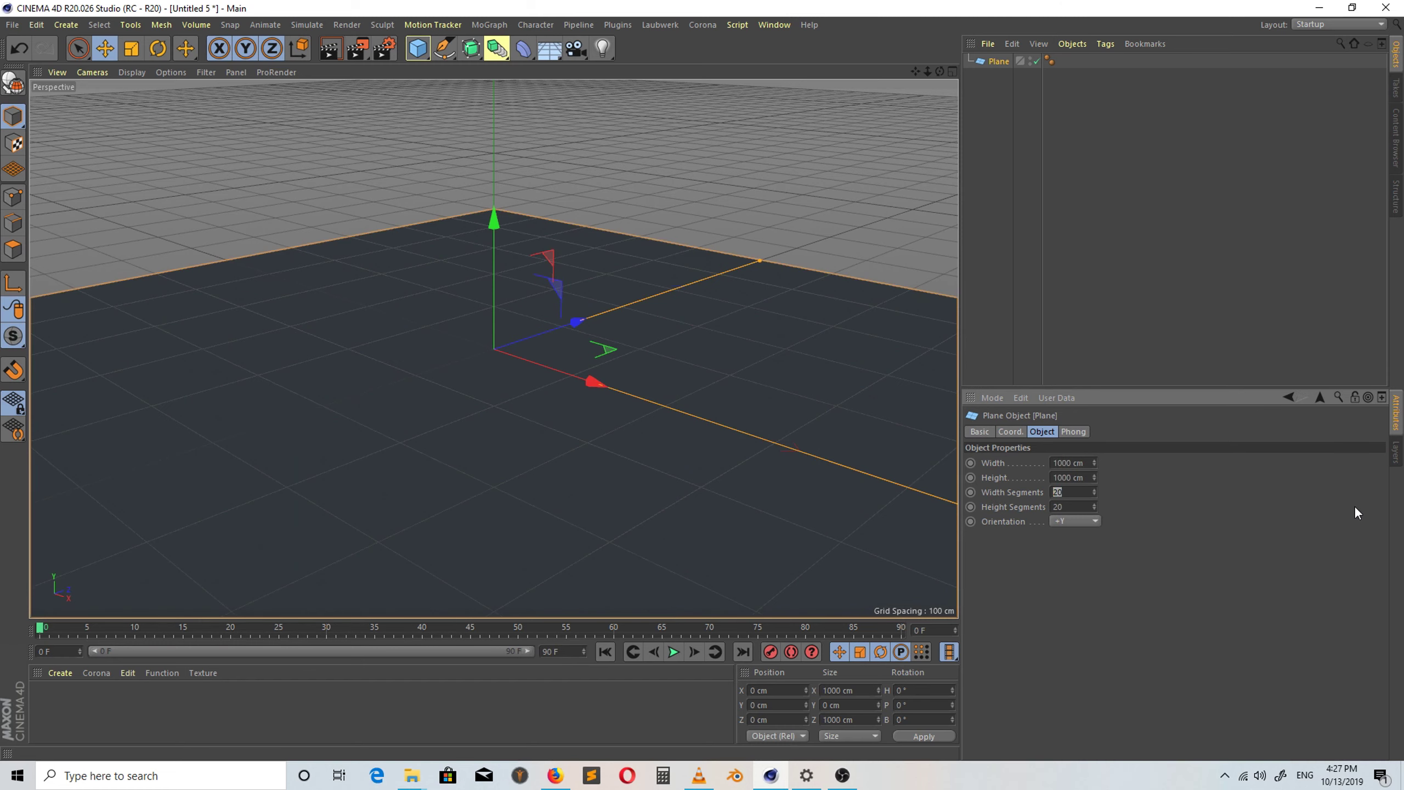
pyautogui.write('3000')
pyautogui.press('Tab')
pyautogui.hotkey('shift', 'Tab')
pyautogui.click(1062, 507)
# Display the plane in Gouraud Shading (Lines) and frame it from a frontal angle.
pyautogui.click(143, 72)
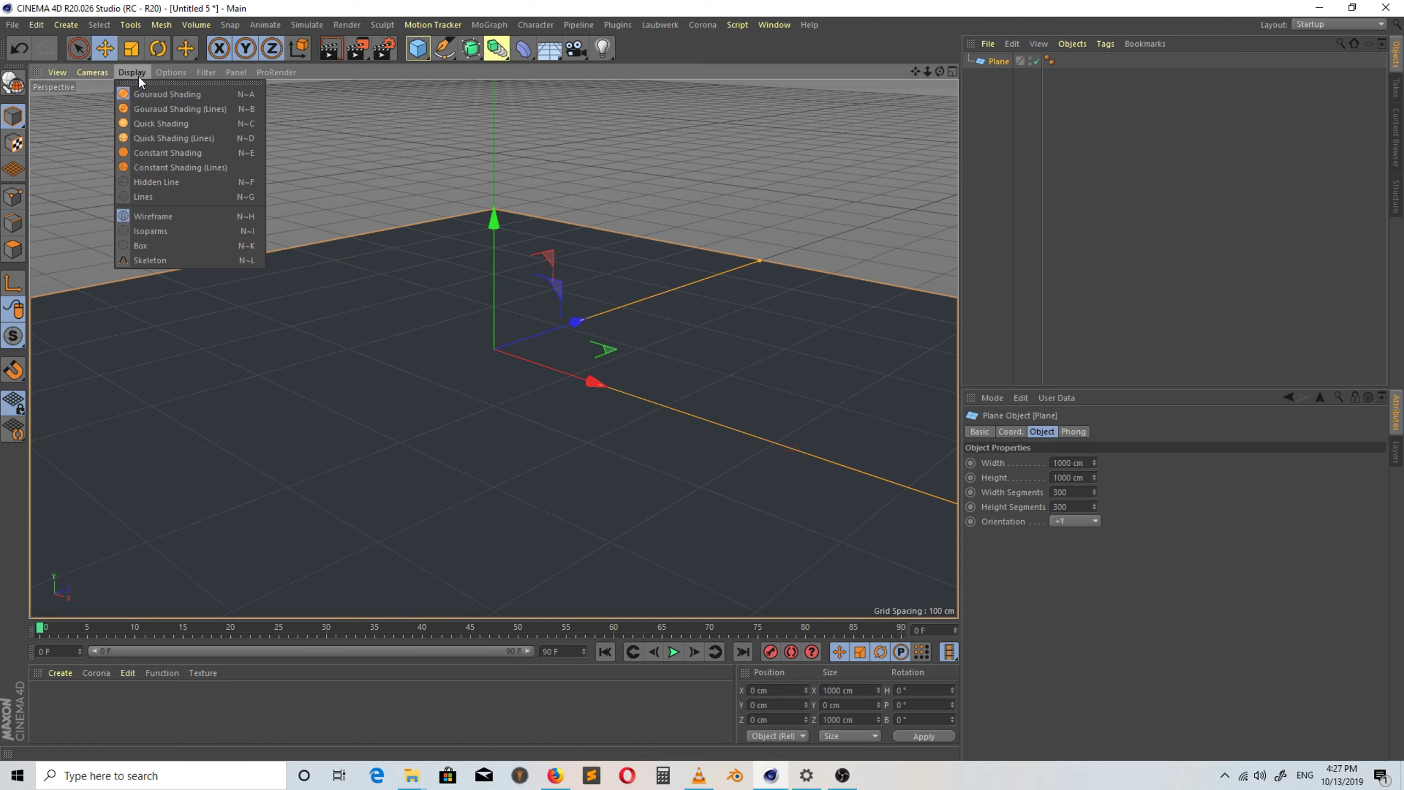
pyautogui.click(151, 110)
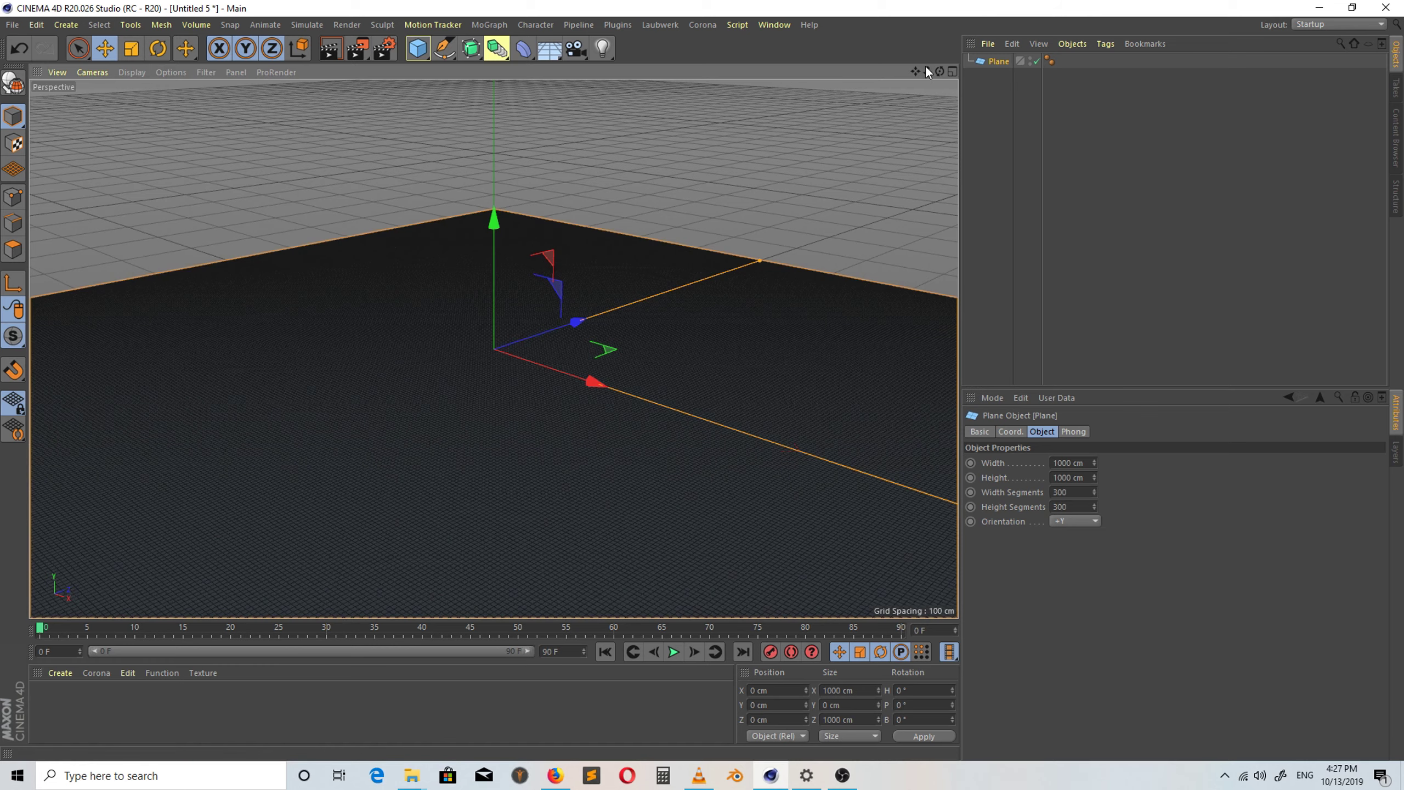
pyautogui.moveTo(926, 70); pyautogui.dragTo(912, 138)
pyautogui.click(144, 72)
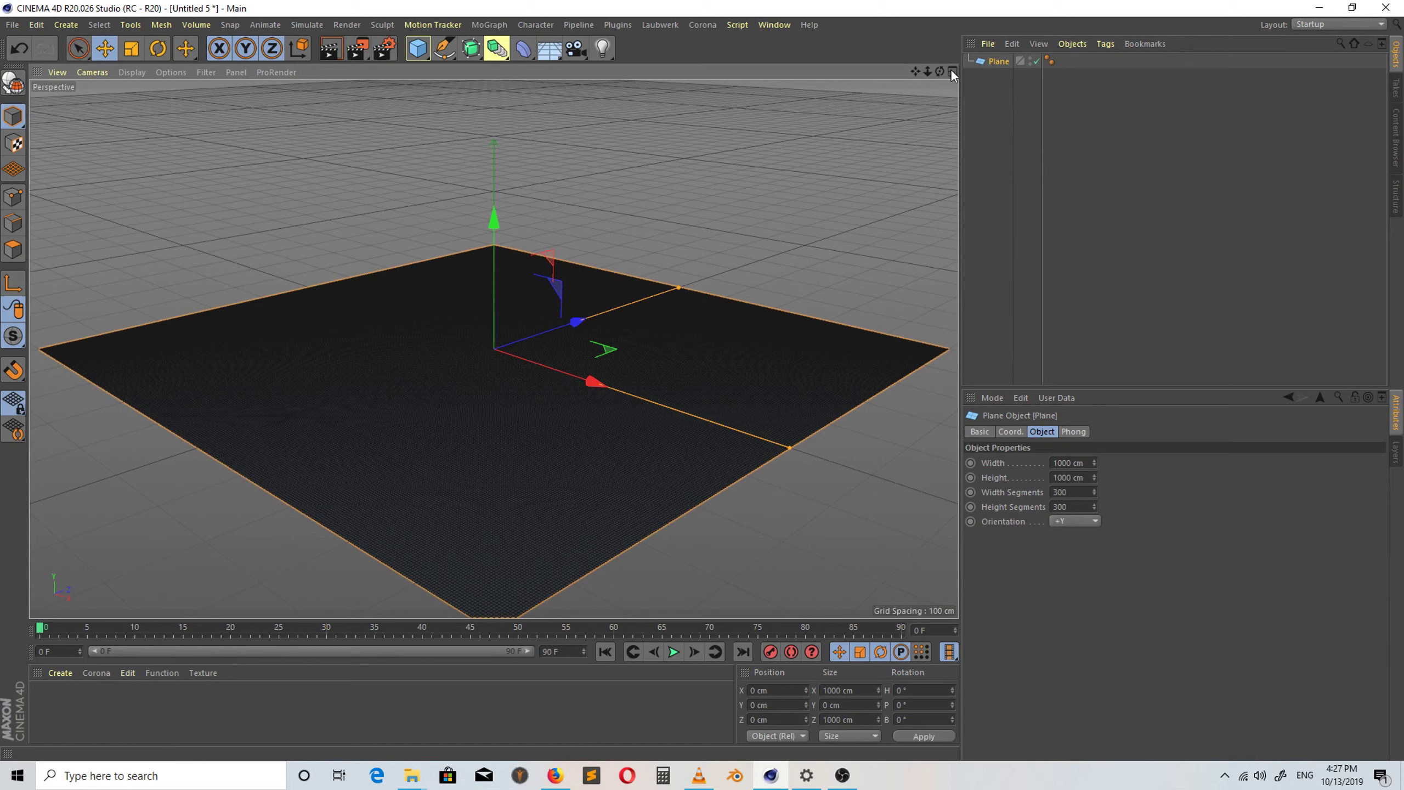
pyautogui.moveTo(941, 72); pyautogui.dragTo(1023, 105)
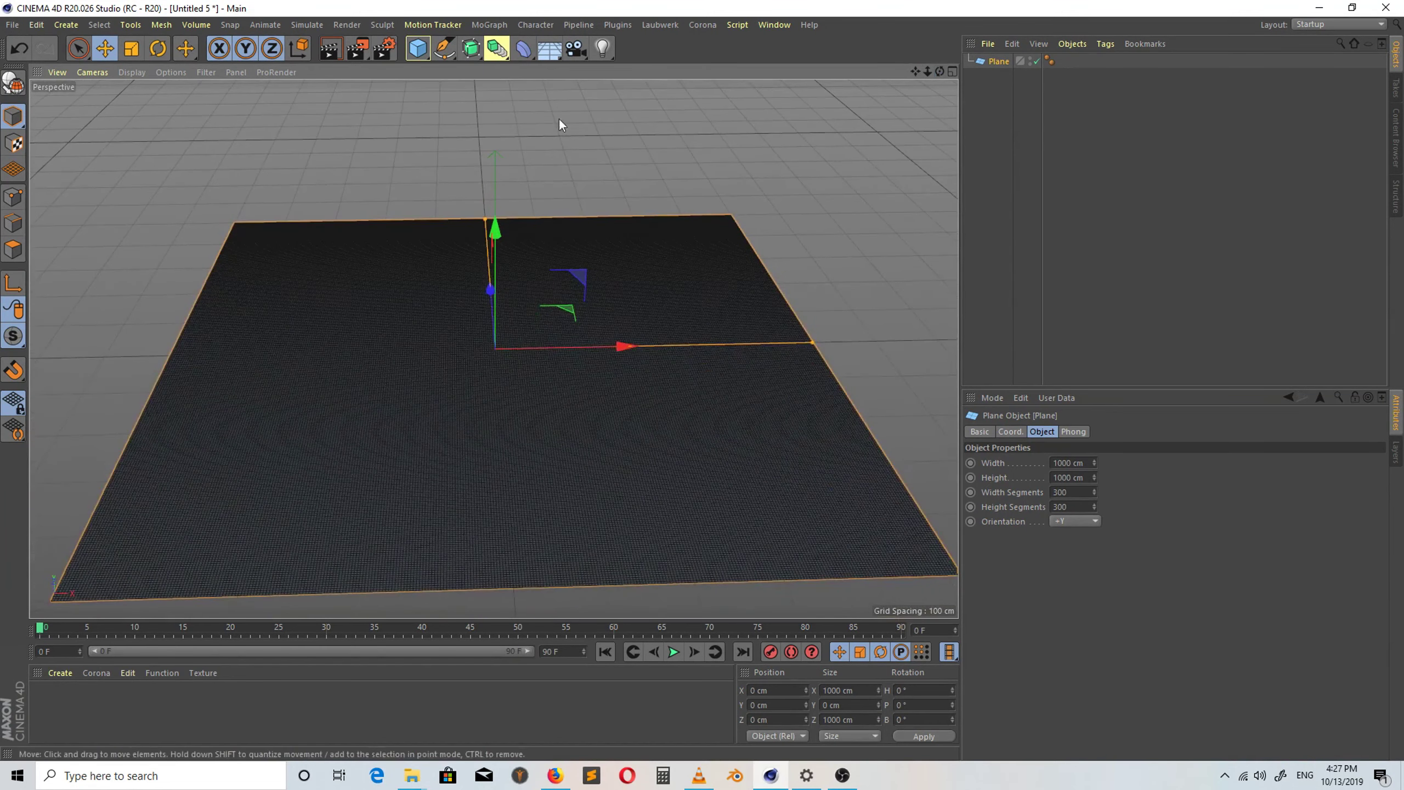
# Add a Displacer as a child of Plane and set its shader to Layer.
pyautogui.click(525, 46)
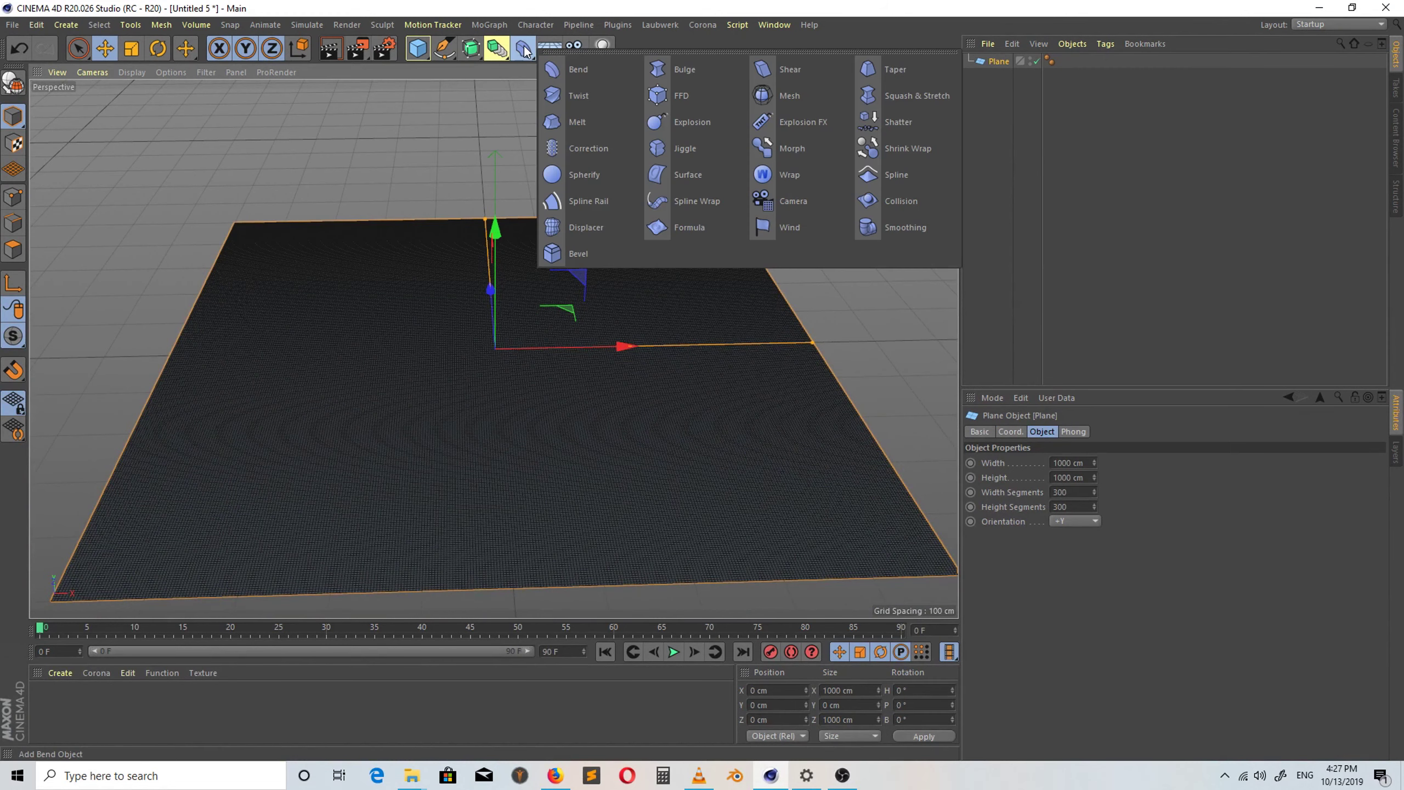
pyautogui.click(611, 237)
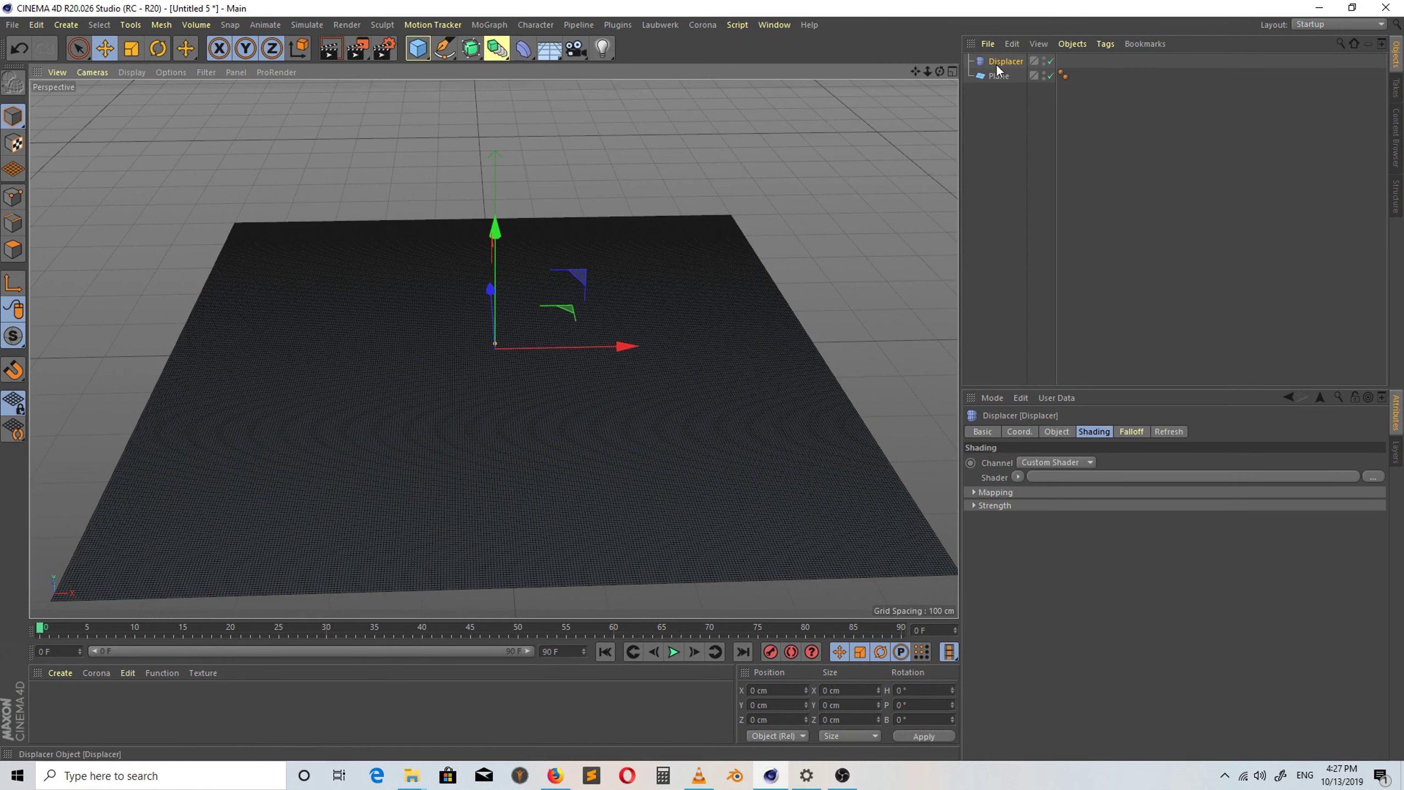
pyautogui.moveTo(997, 63)
pyautogui.mouseDown()
pyautogui.moveTo(1007, 92)
pyautogui.moveTo(1001, 78)
pyautogui.mouseUp()
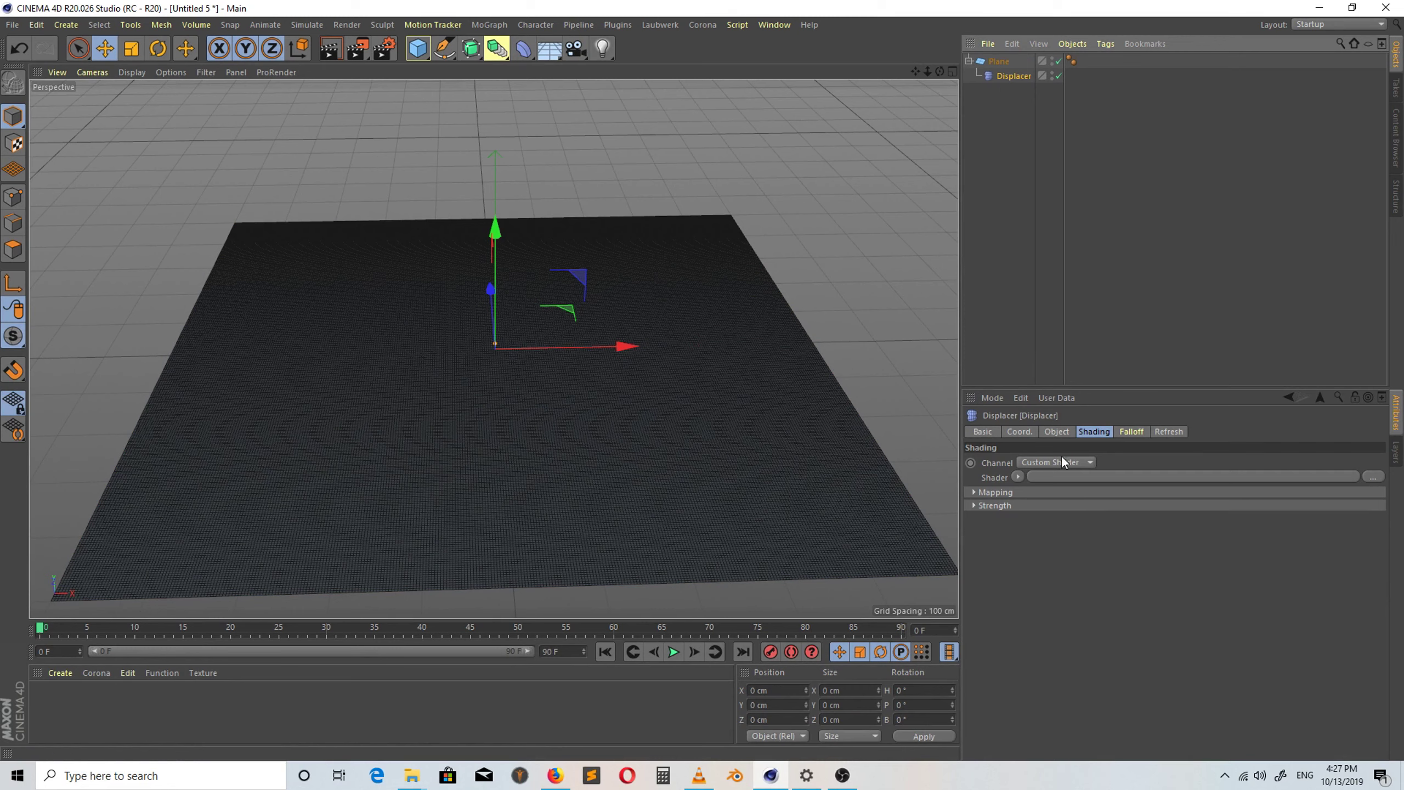
pyautogui.click(1020, 477)
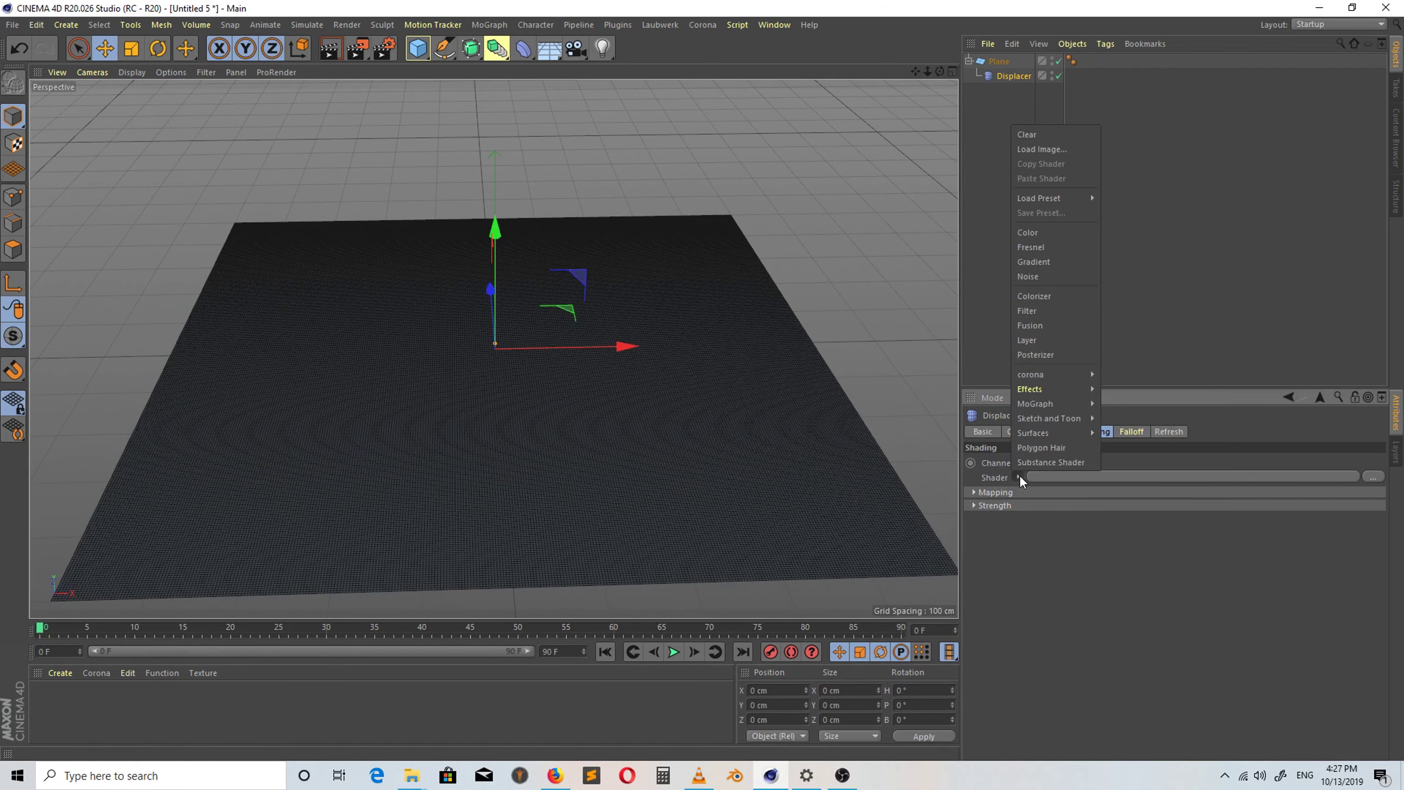
pyautogui.click(1051, 339)
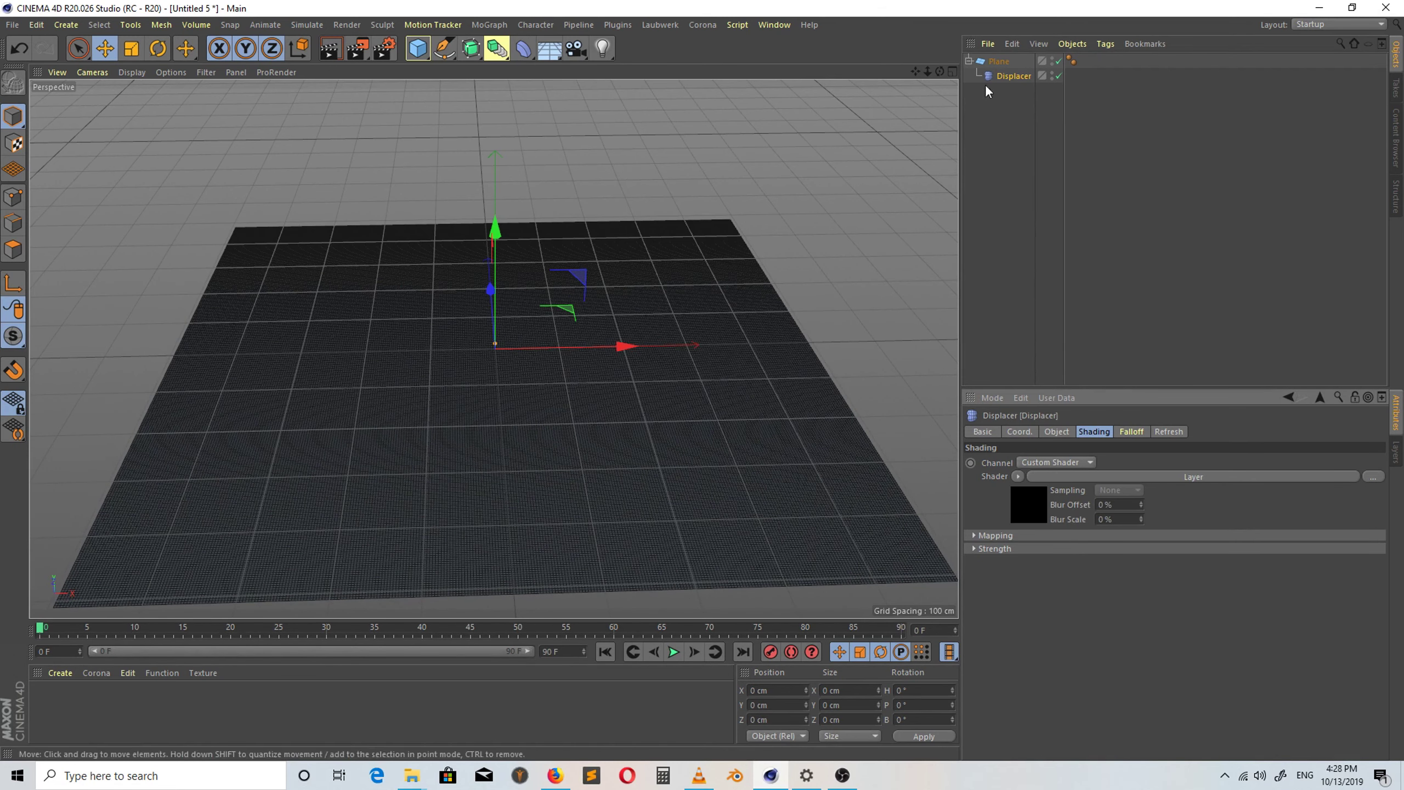
pyautogui.moveTo(938, 72); pyautogui.dragTo(935, 81)
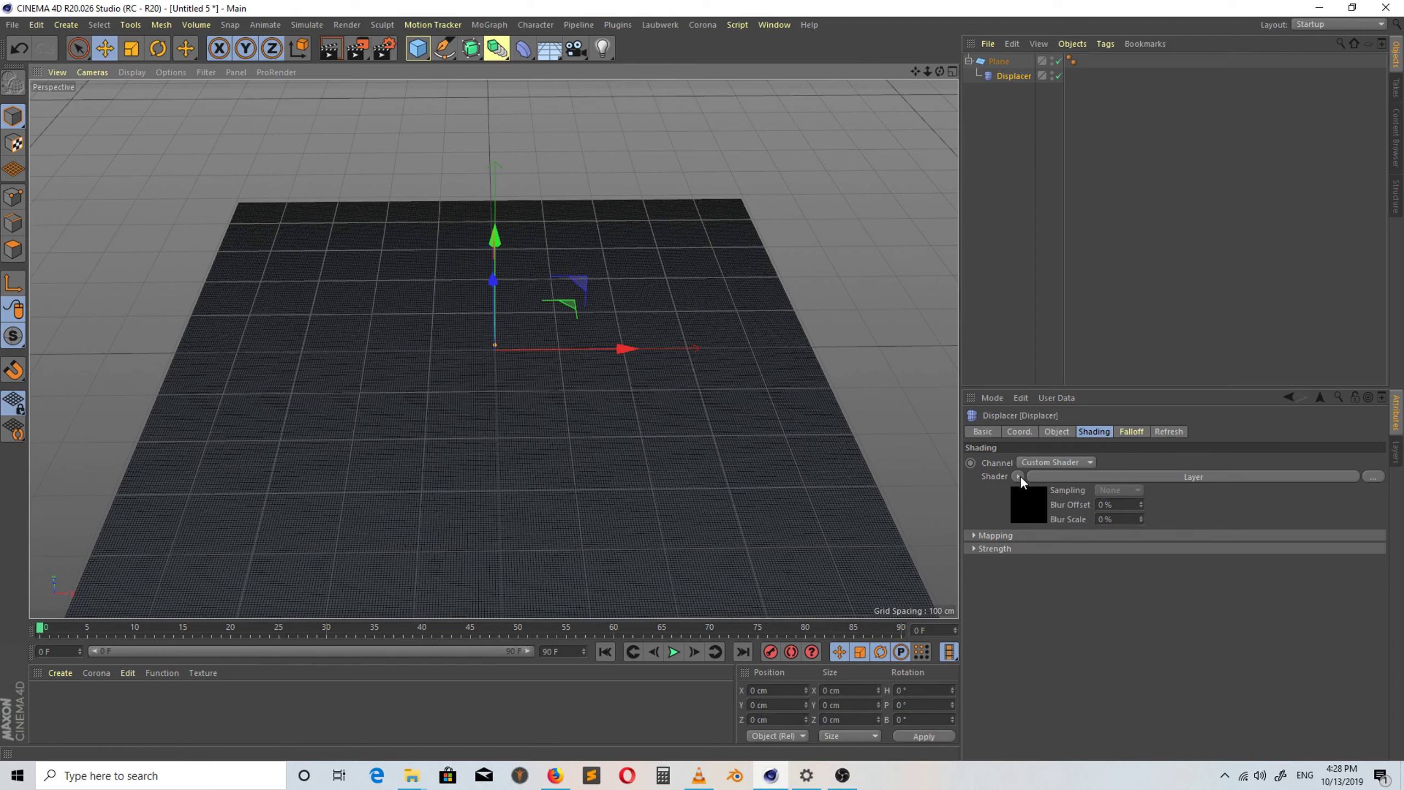
# Add a Noise layer to the Layer shader and switch it to a turbulence noise type.
pyautogui.click(1051, 477)
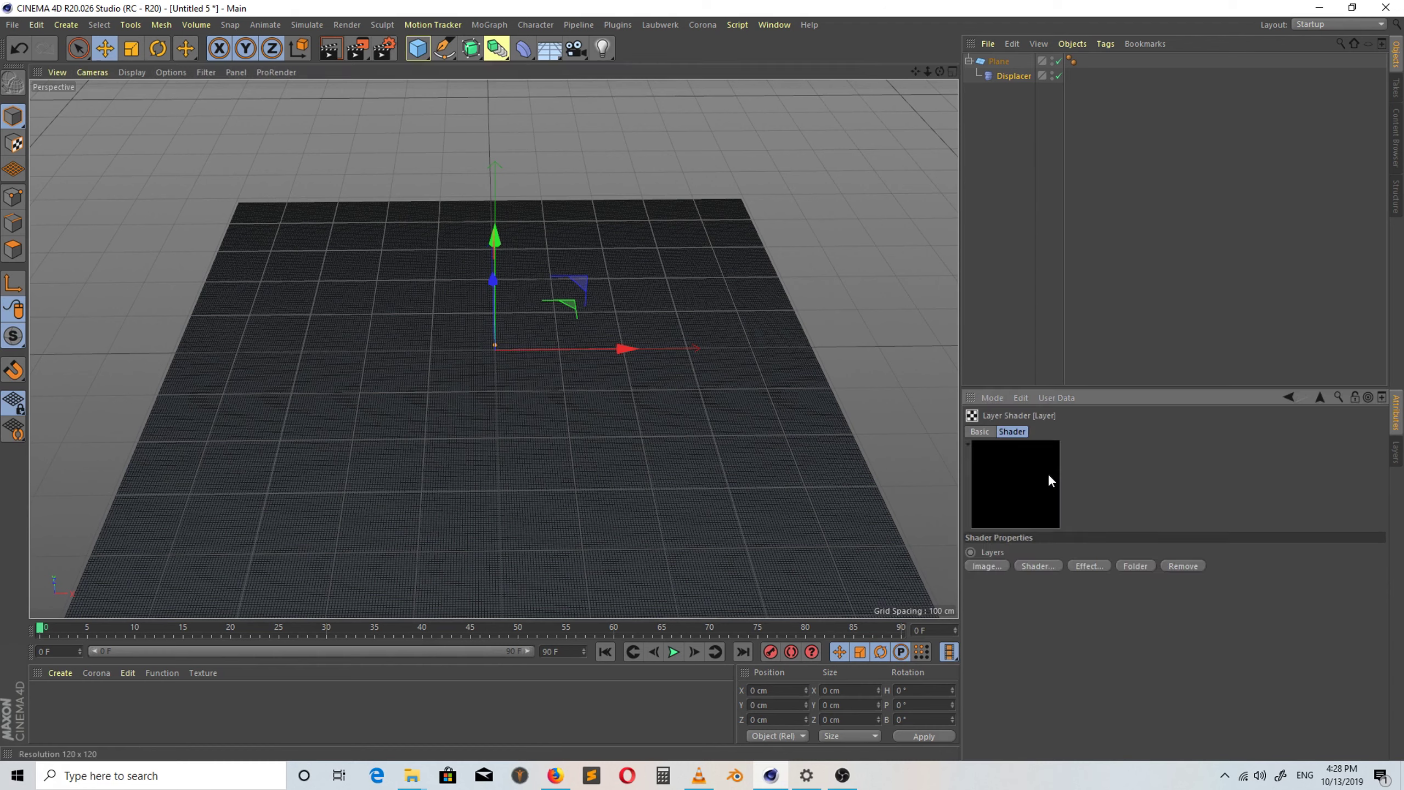
pyautogui.click(1040, 566)
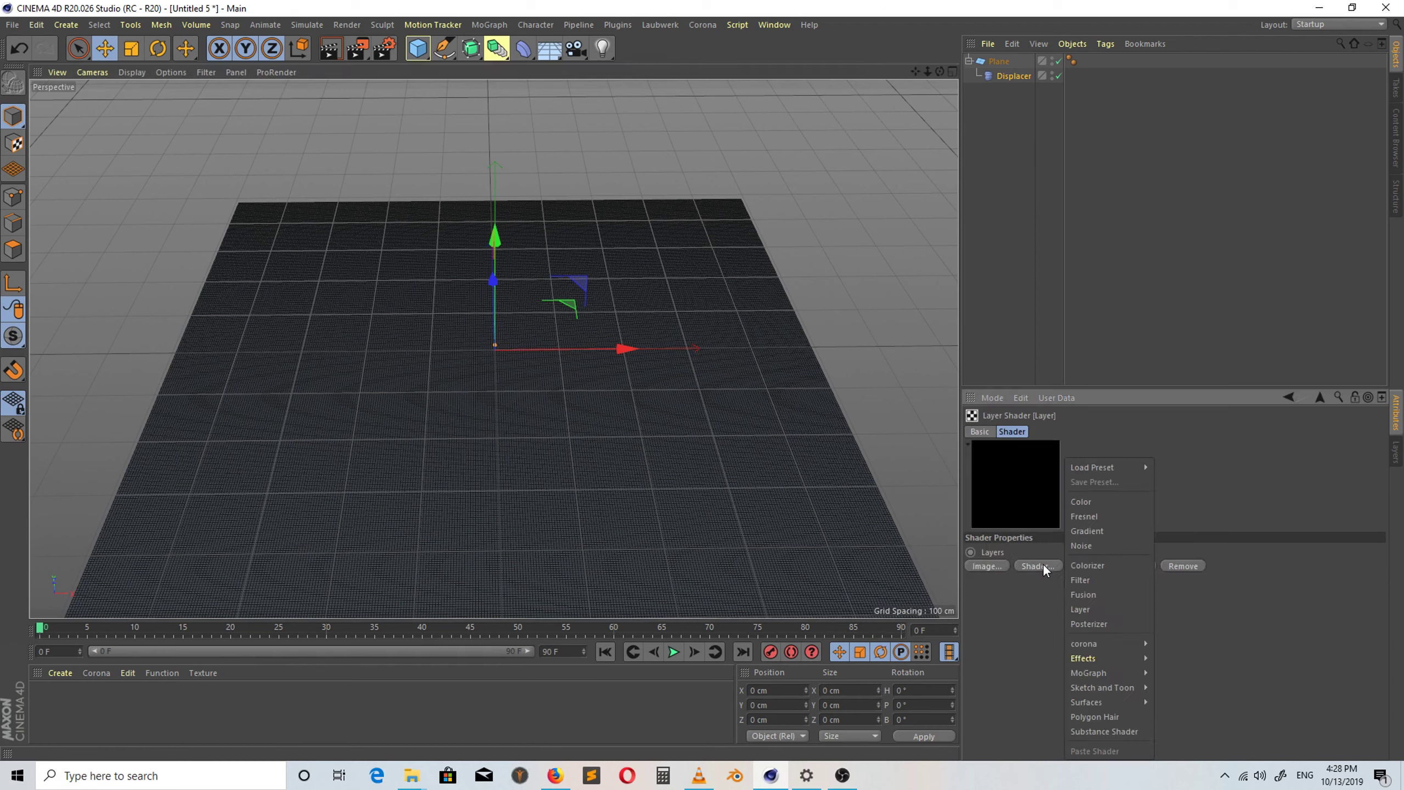
pyautogui.click(1096, 547)
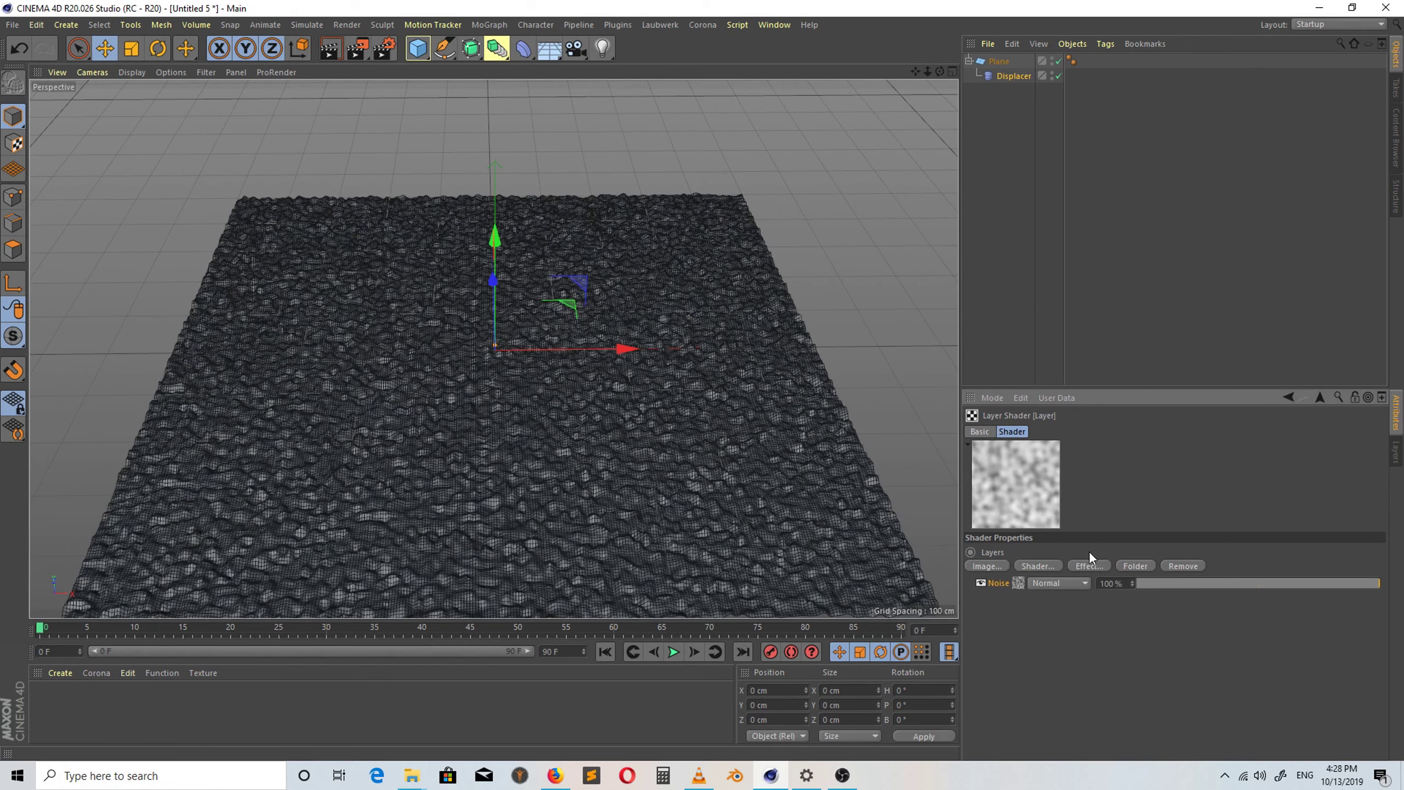
pyautogui.click(1017, 582)
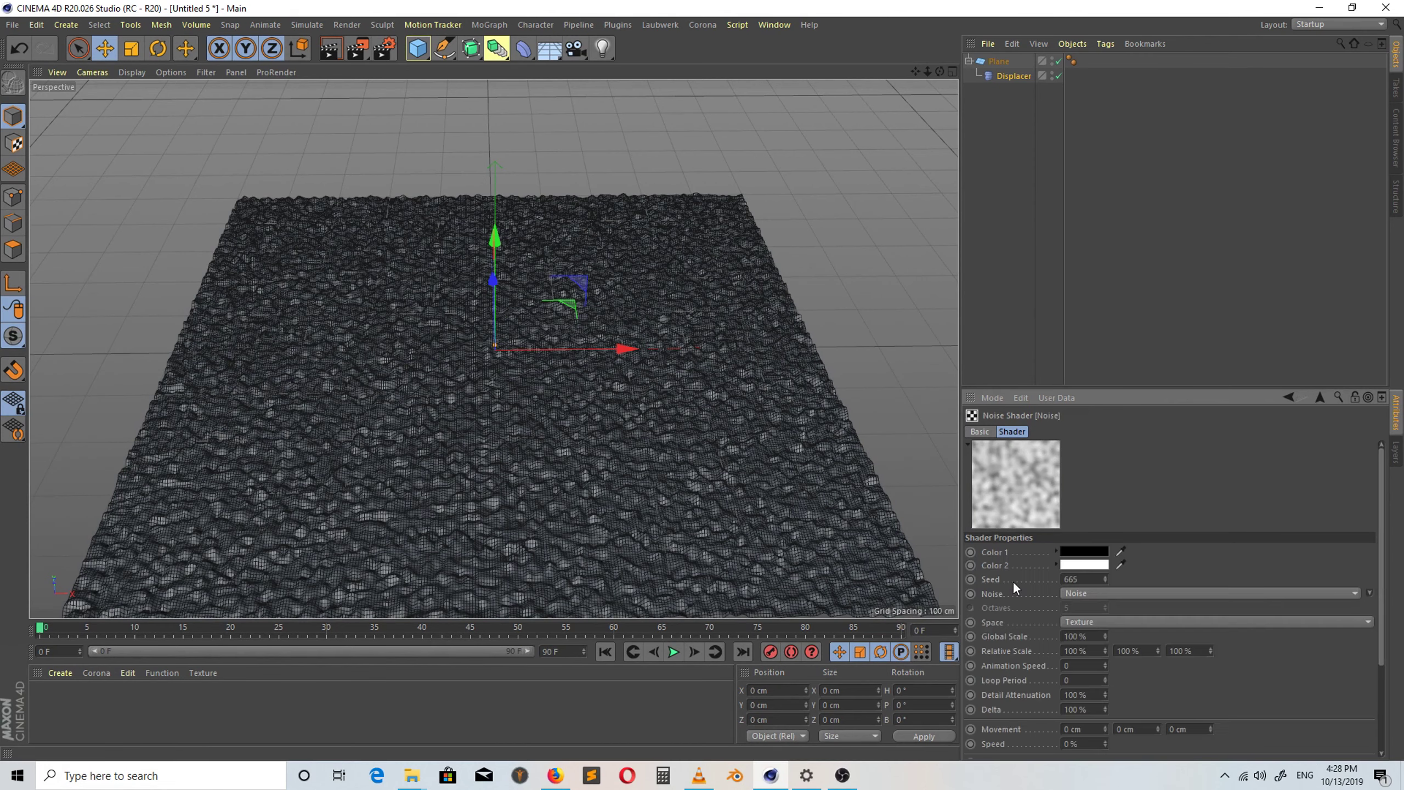
pyautogui.click(1095, 594)
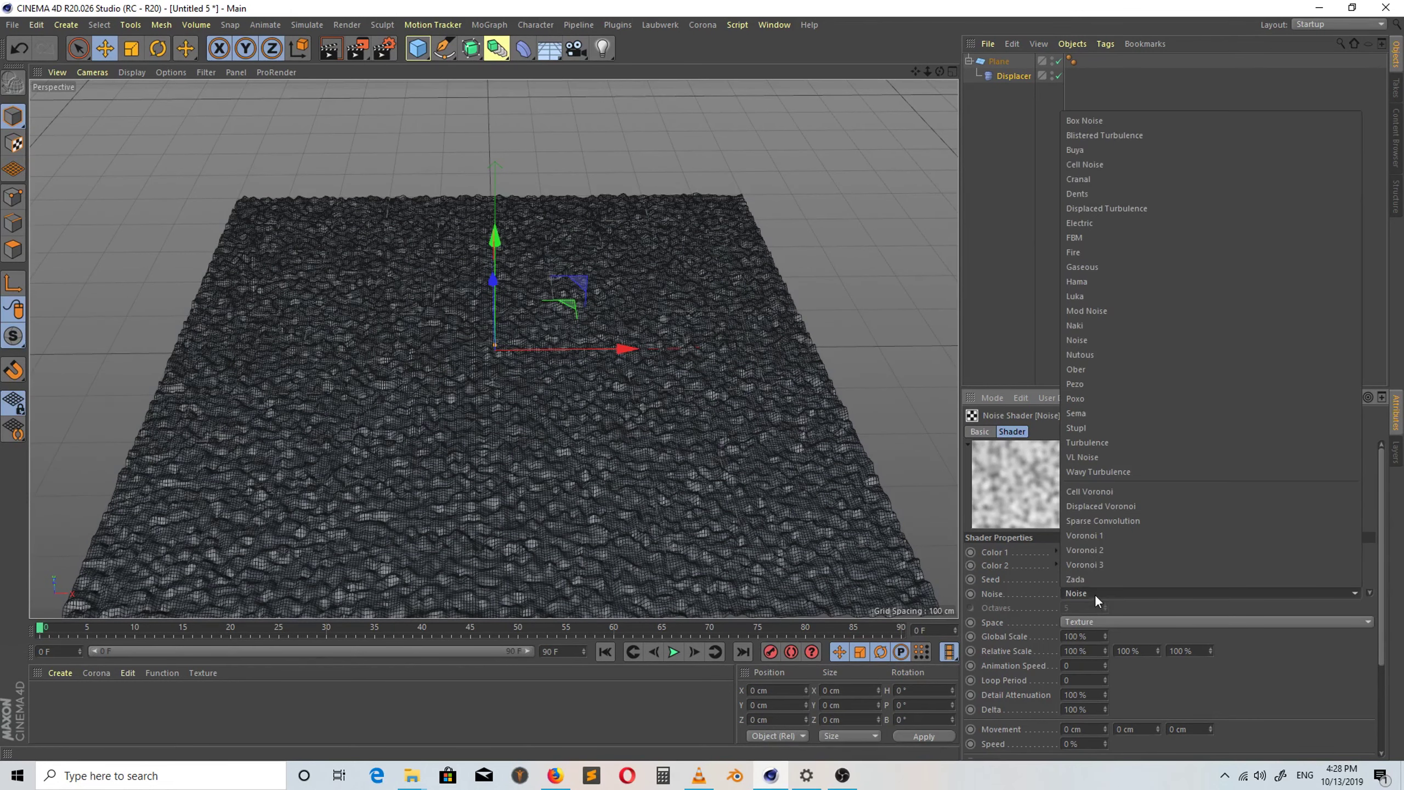
pyautogui.click(1120, 137)
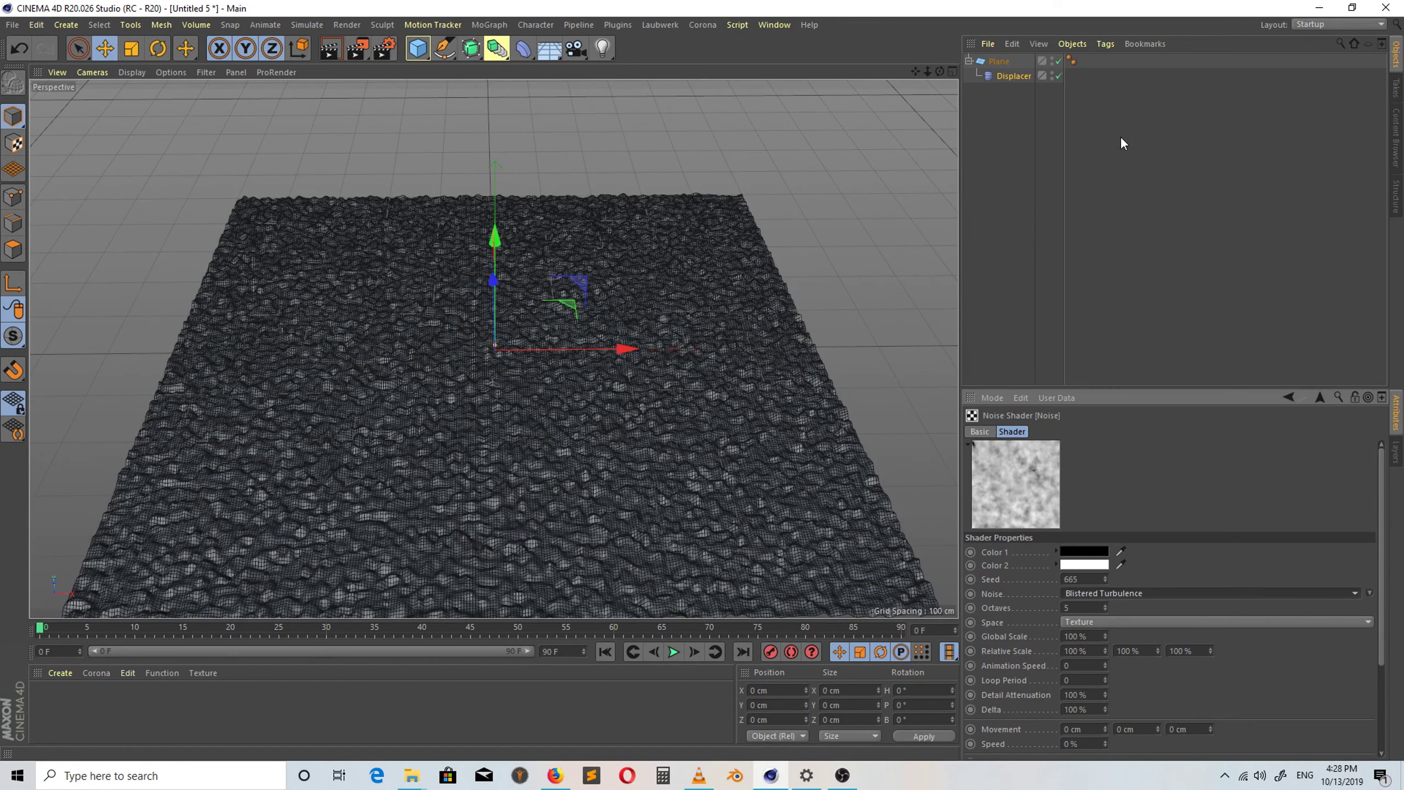
# Adjust the noise Octaves and set Global Scale 1200%, Delta 400%, Seed 345.
pyautogui.doubleClick(1081, 608)
pyautogui.write('10')
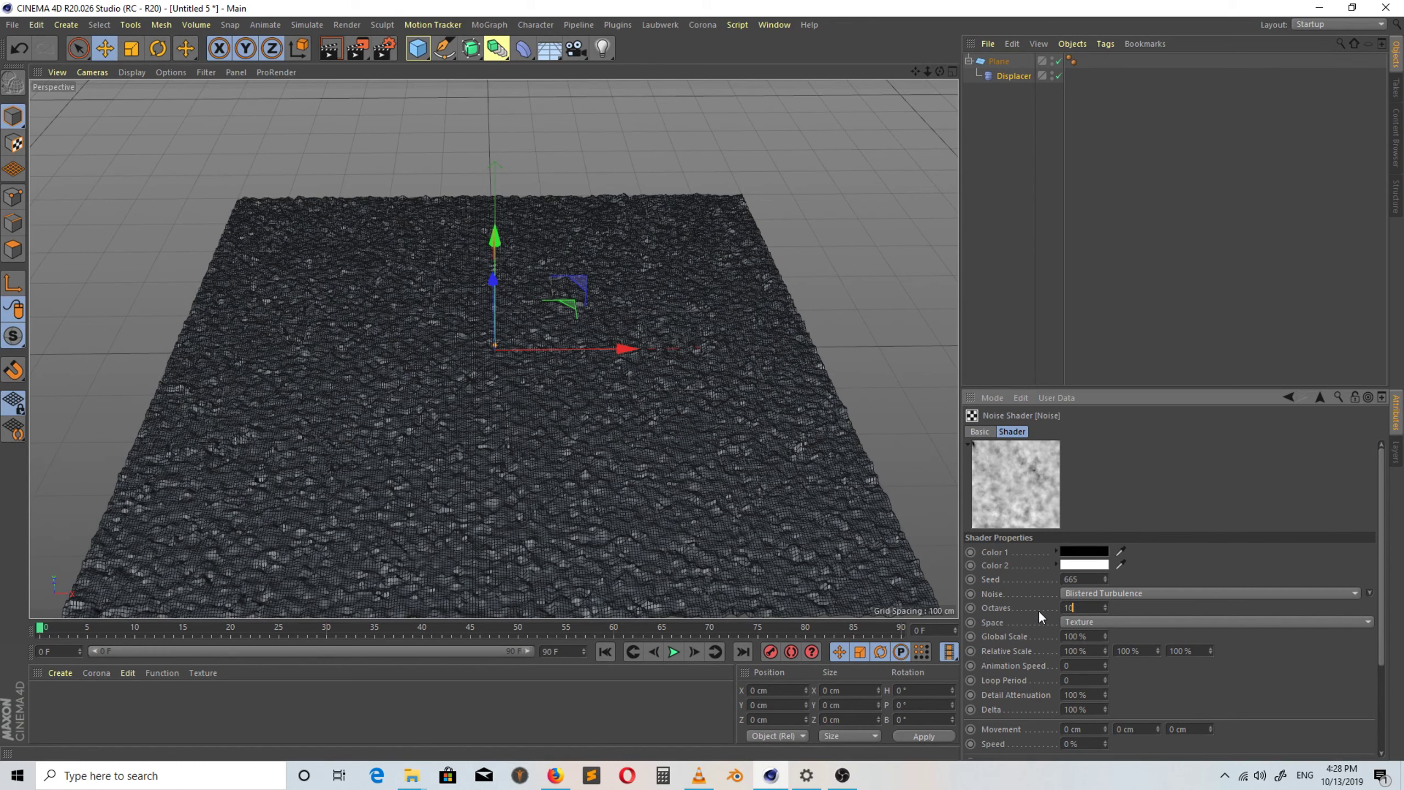
pyautogui.doubleClick(1096, 637)
pyautogui.write('1200')
pyautogui.press('Return')
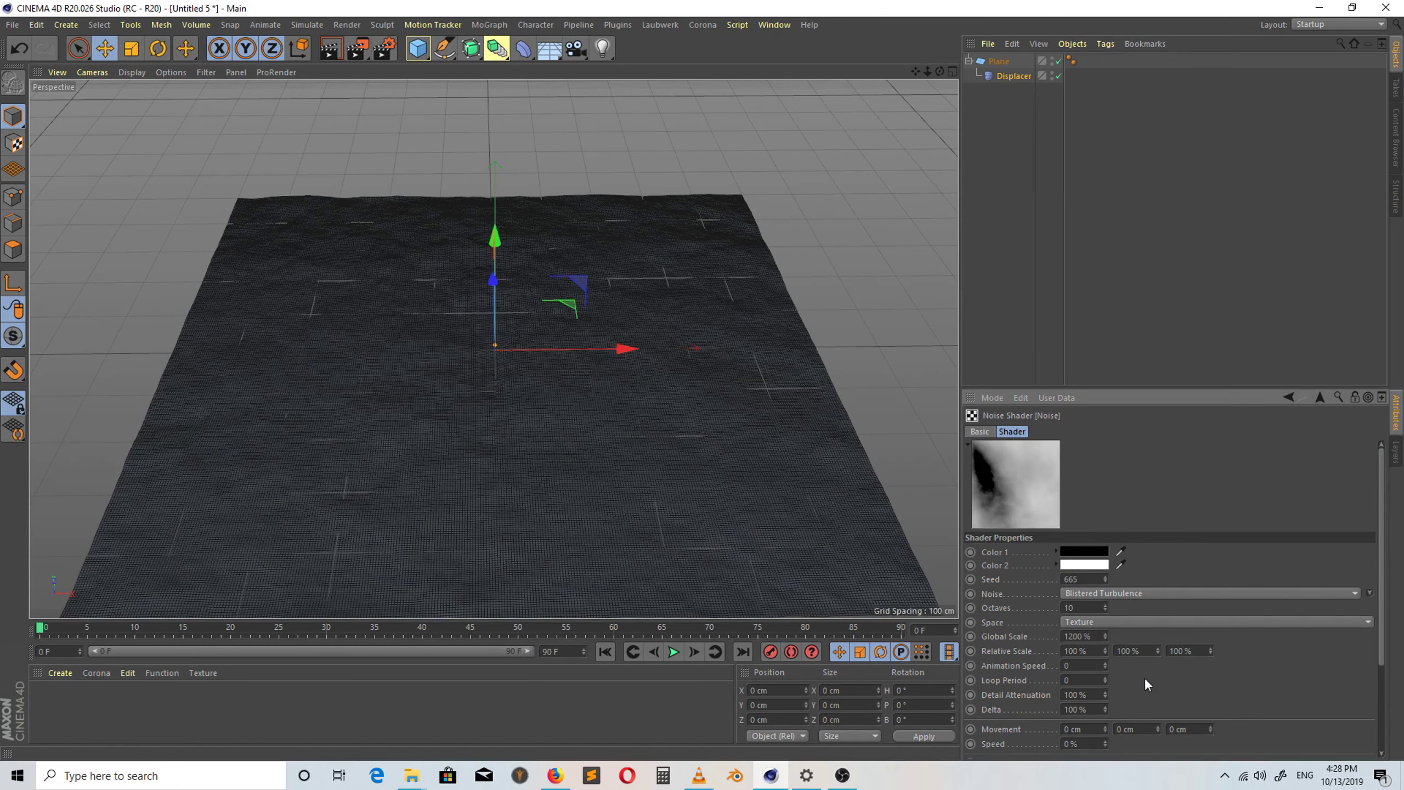
pyautogui.doubleClick(1081, 711)
pyautogui.write('400')
pyautogui.press('Return')
pyautogui.scroll(-3, 797, 526)
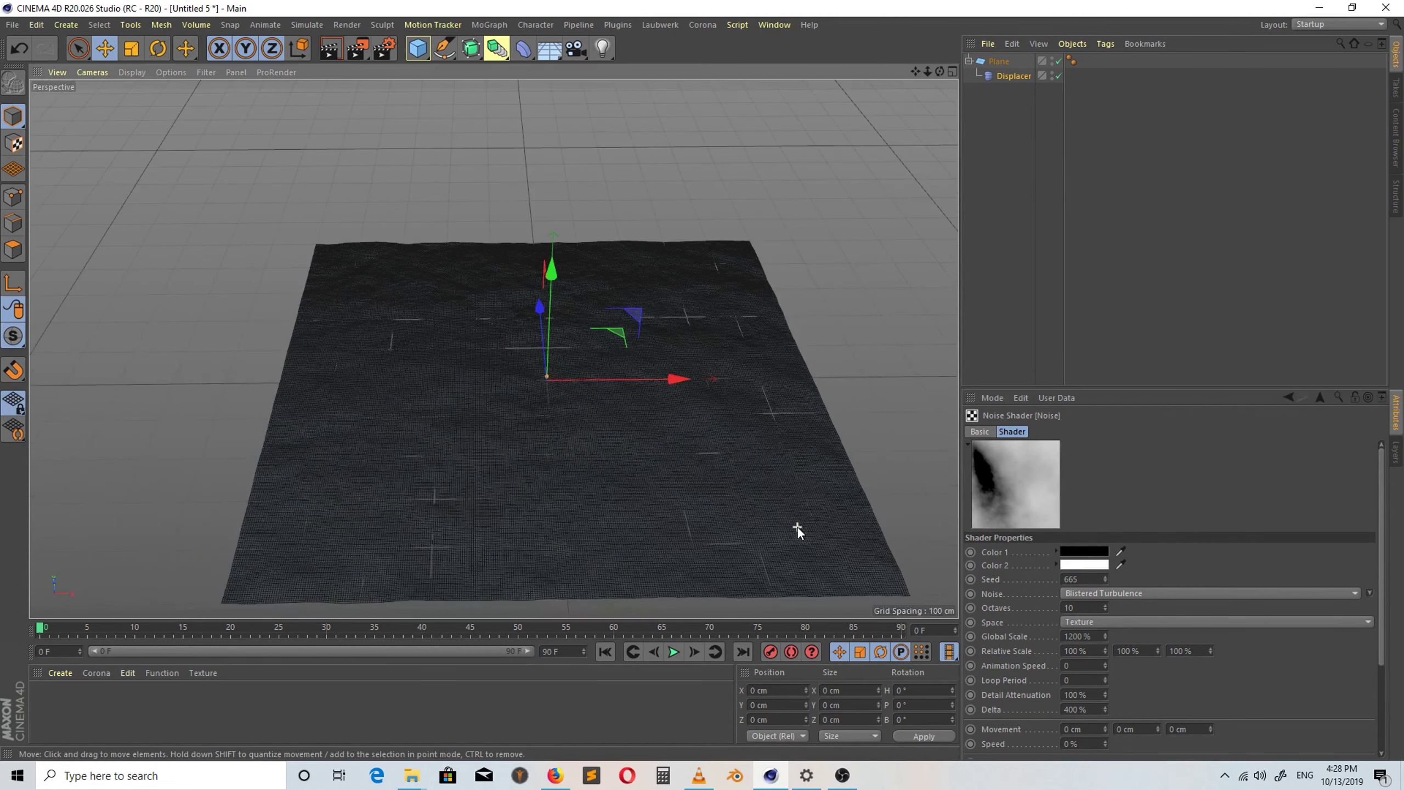
pyautogui.scroll(1, 796, 526)
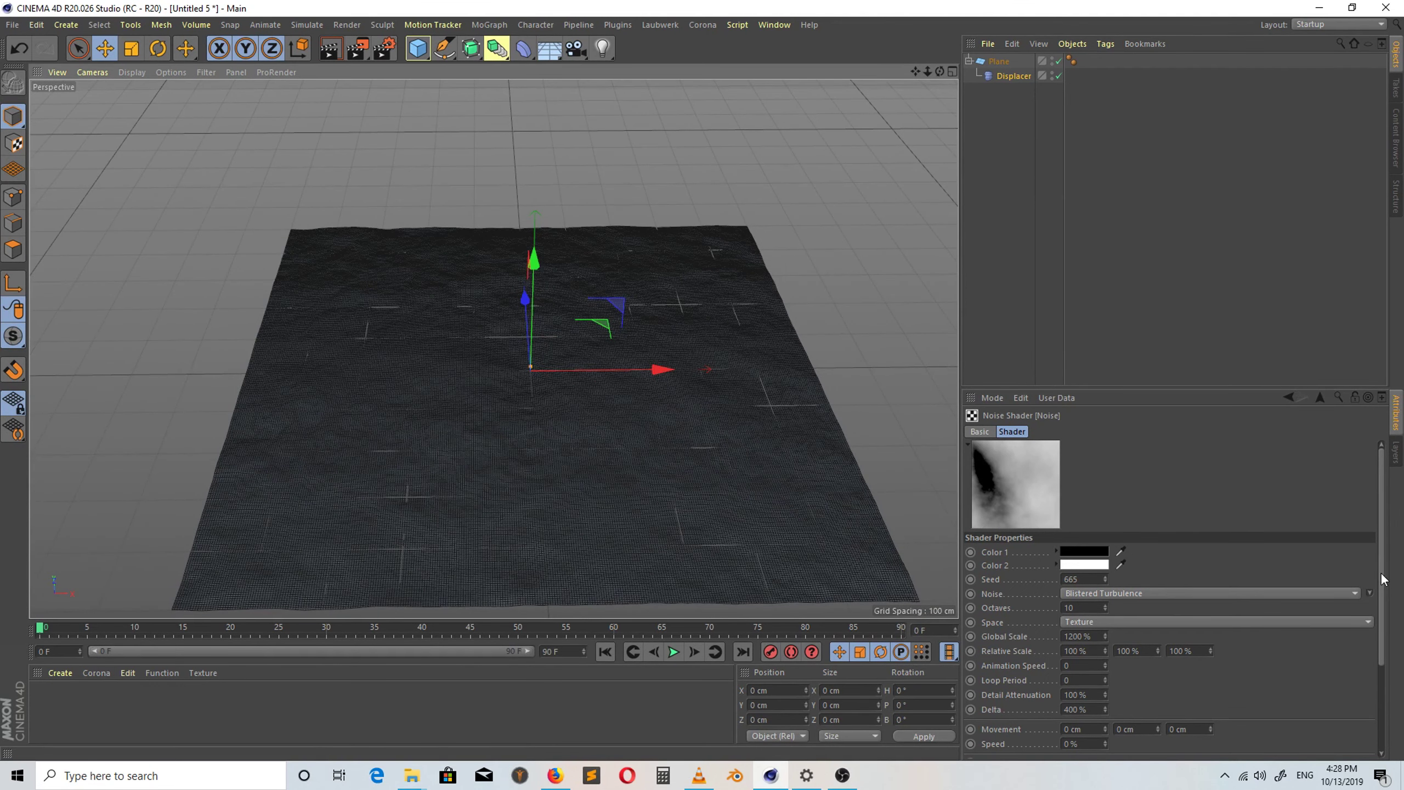
pyautogui.click(1081, 577)
pyautogui.write('3')
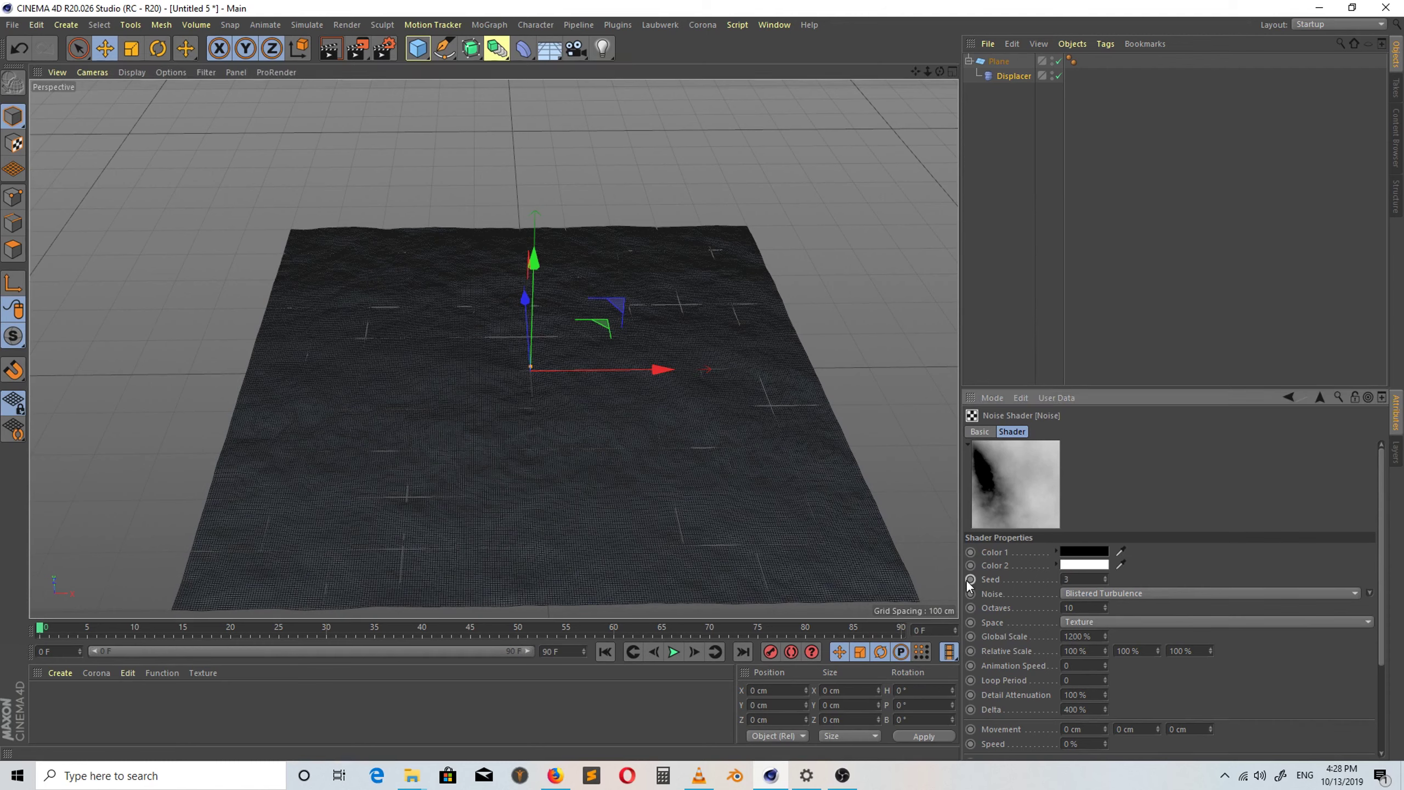
pyautogui.write('45')
pyautogui.press('Return')
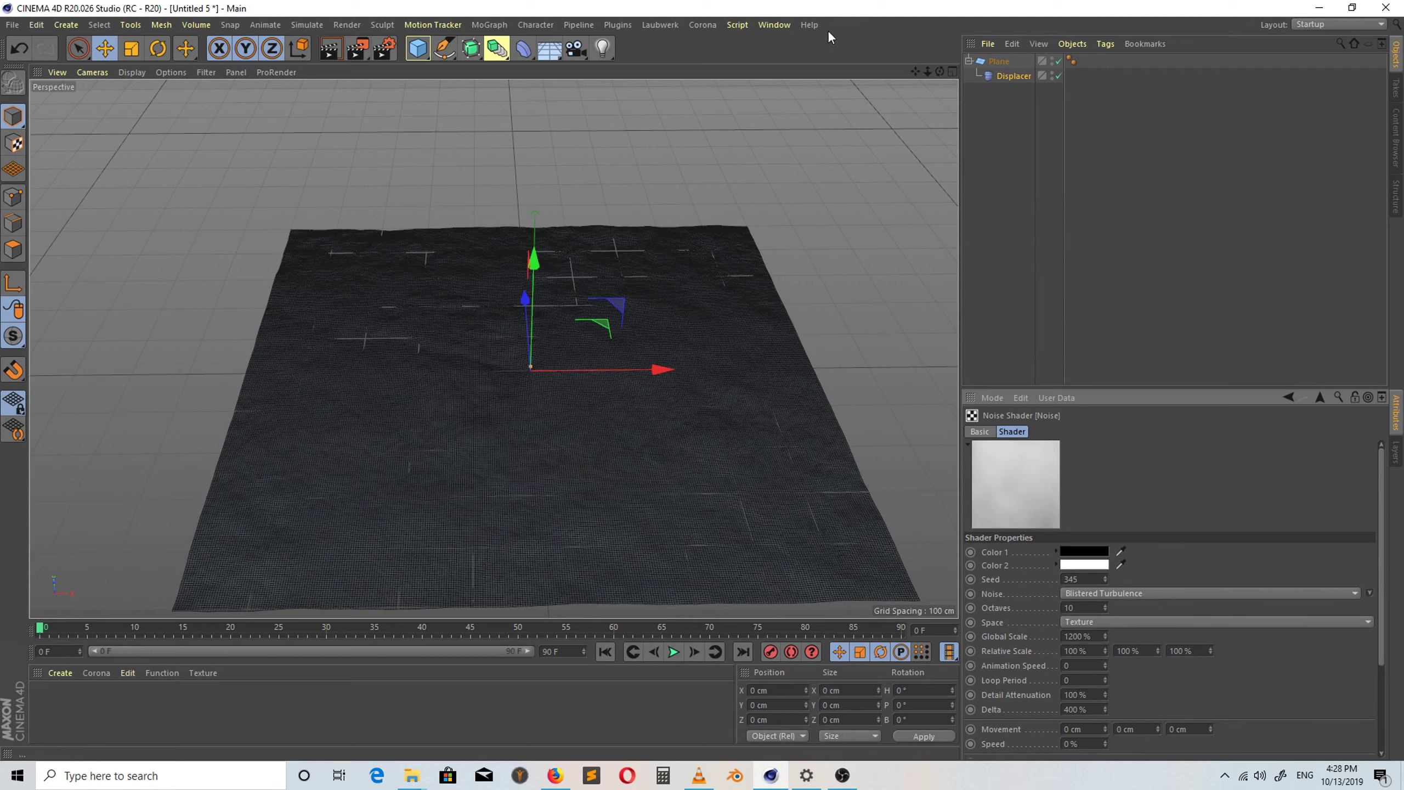
# Switch the viewport to Gouraud Shading and move in for a closer, flatter view.
pyautogui.click(131, 73)
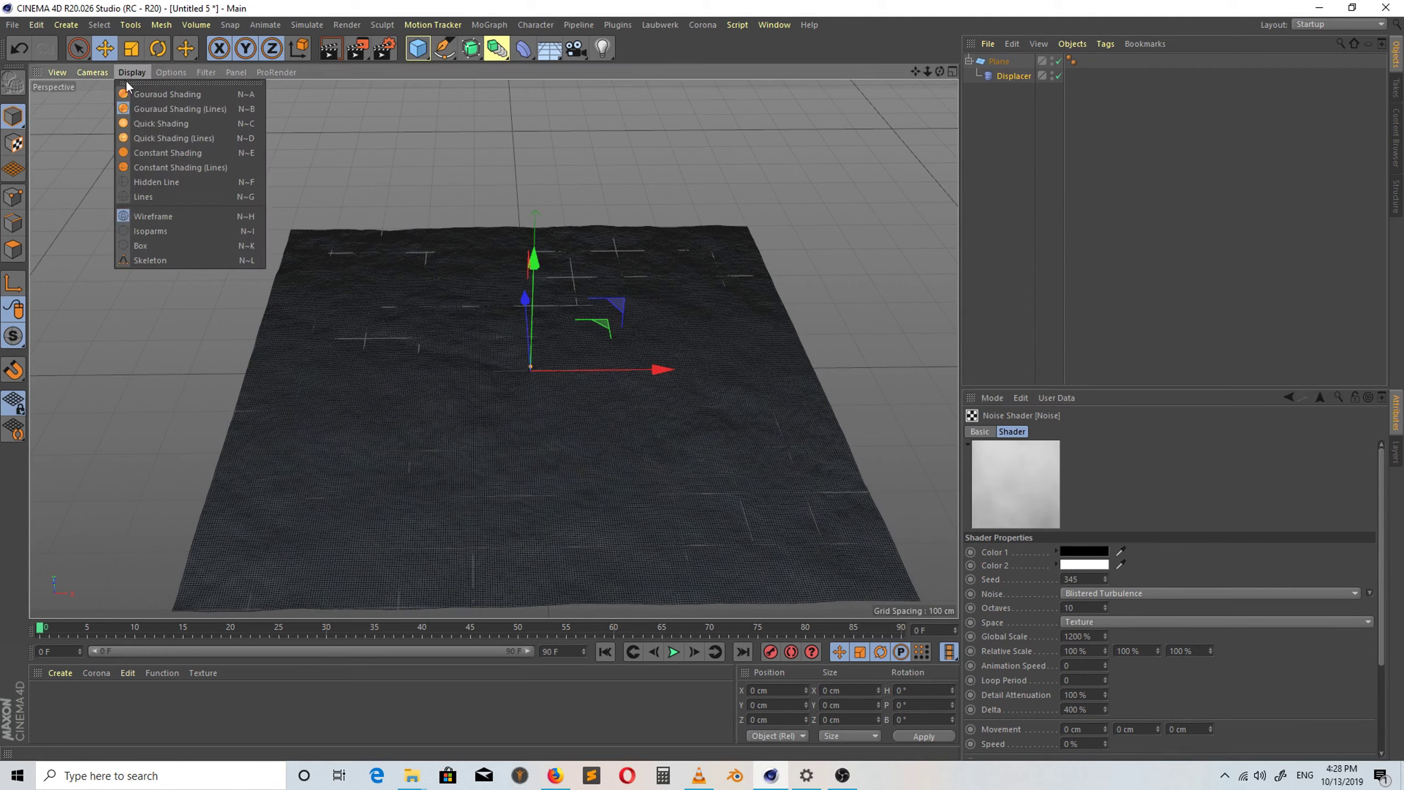
pyautogui.click(140, 97)
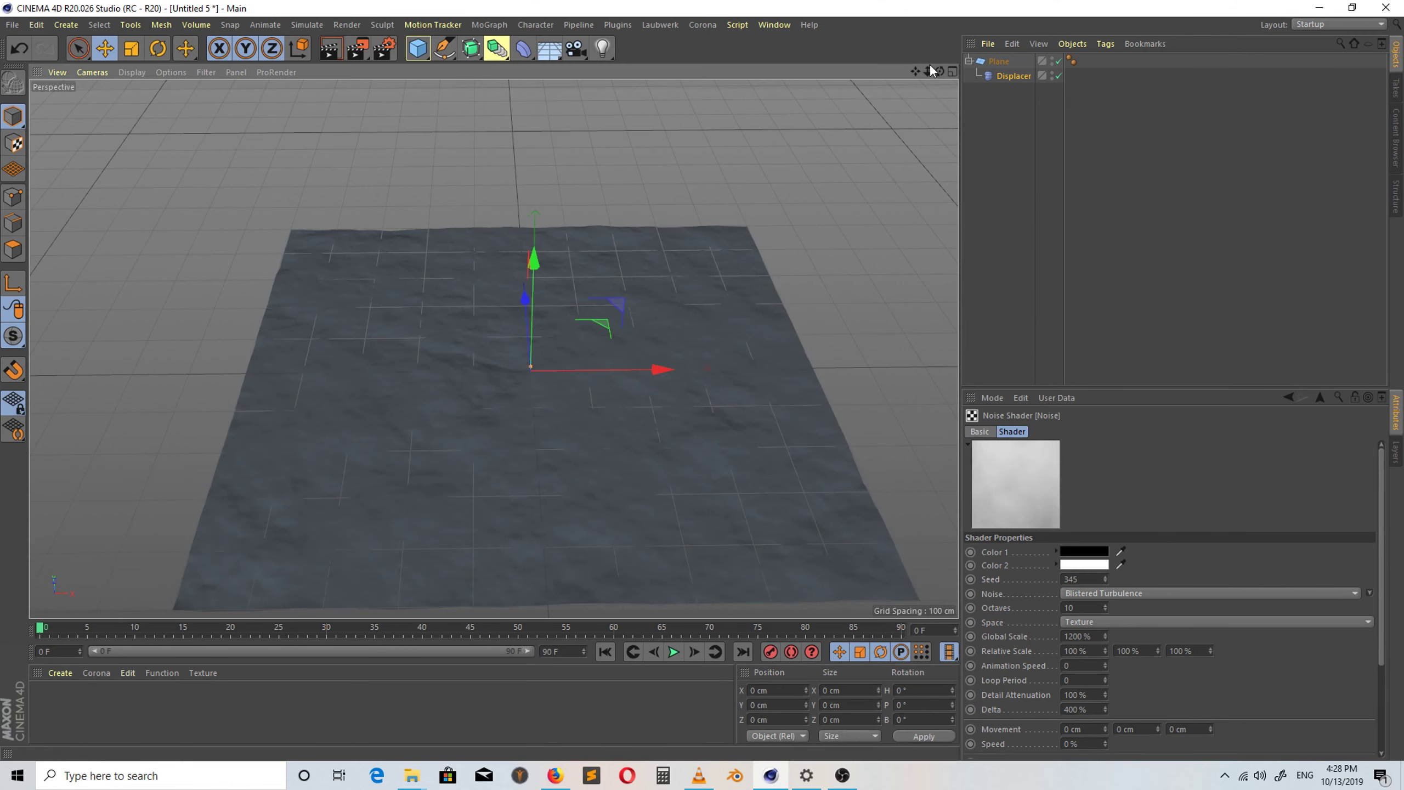
pyautogui.moveTo(917, 76); pyautogui.dragTo(899, 24)
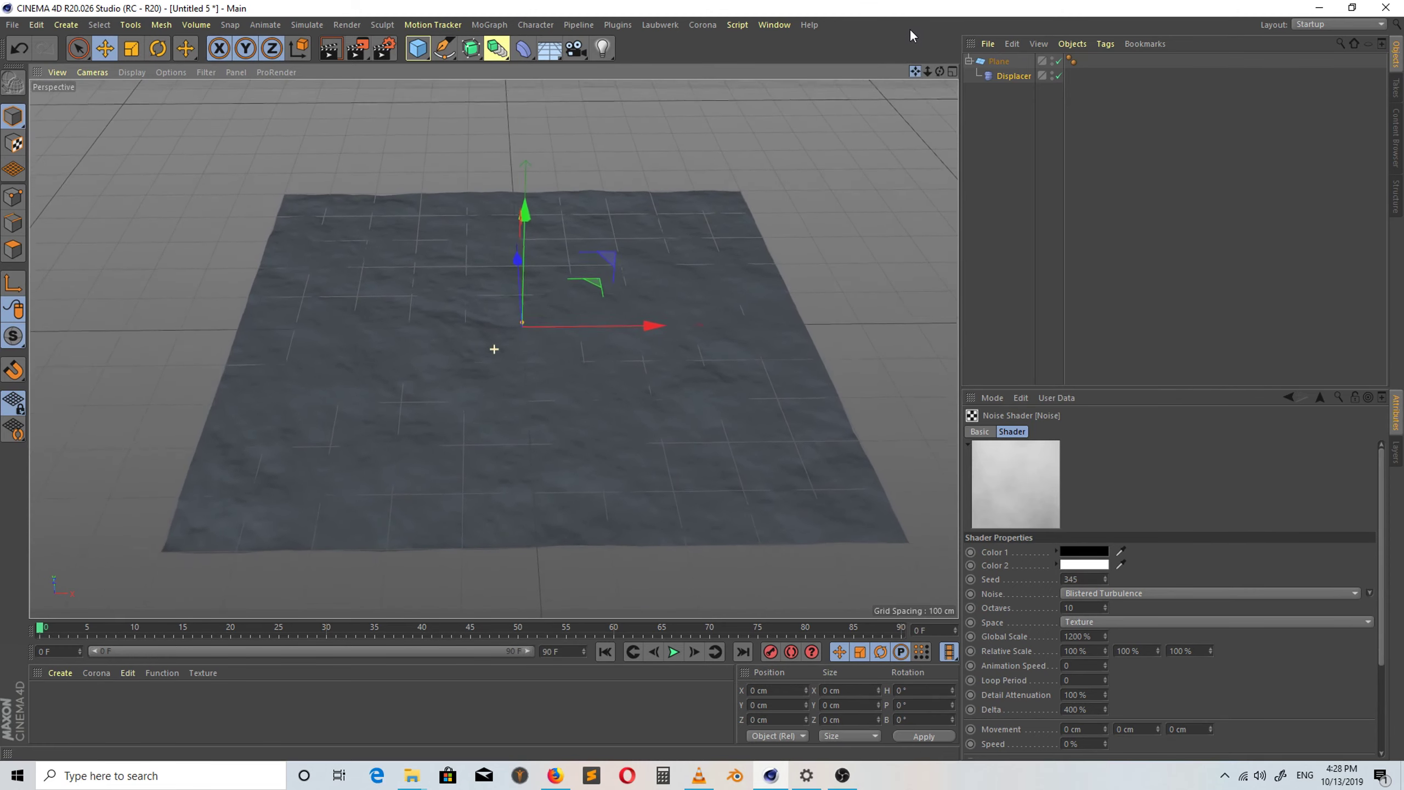
pyautogui.moveTo(928, 72); pyautogui.dragTo(943, 20)
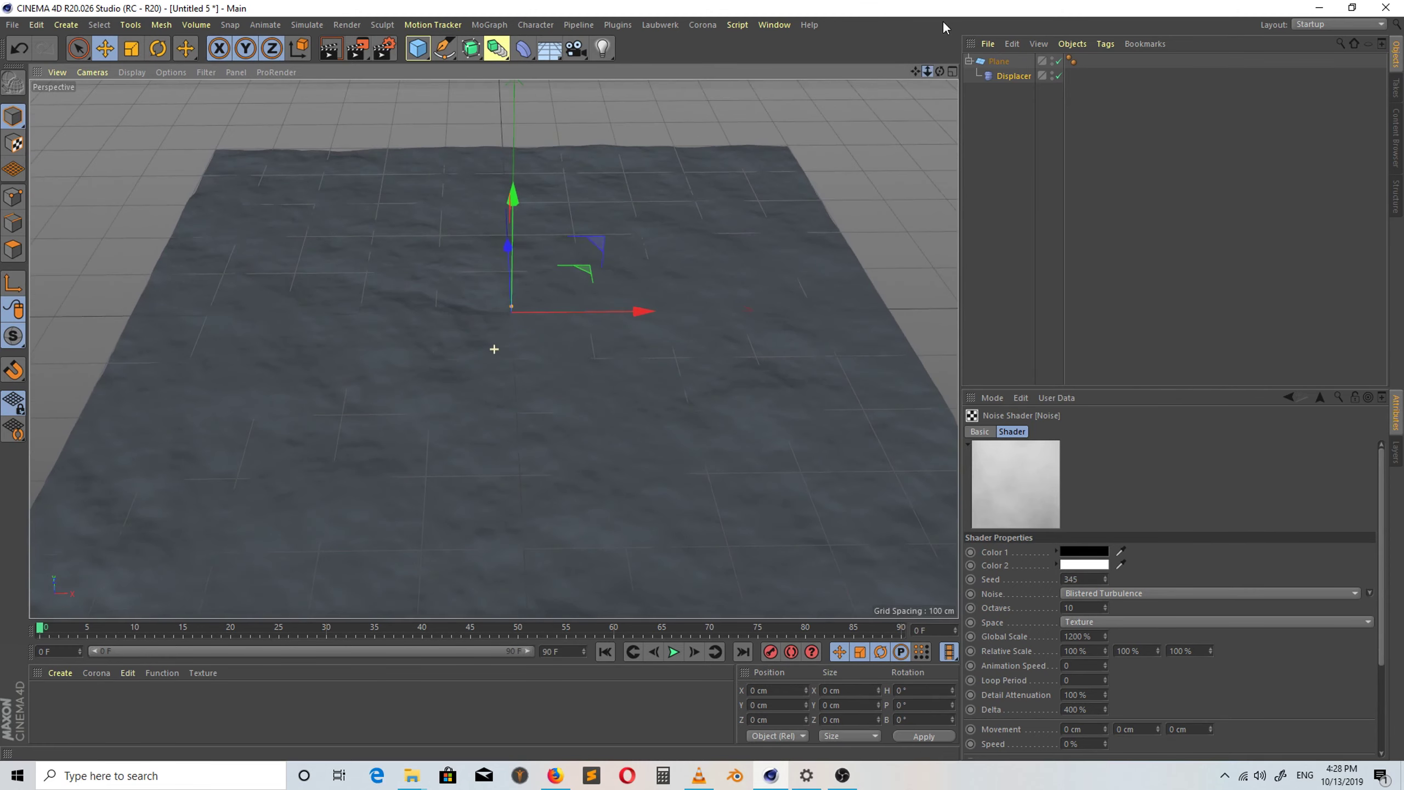
pyautogui.moveTo(948, 73)
pyautogui.mouseDown()
pyautogui.moveTo(941, 56)
pyautogui.moveTo(896, 105)
pyautogui.mouseUp()
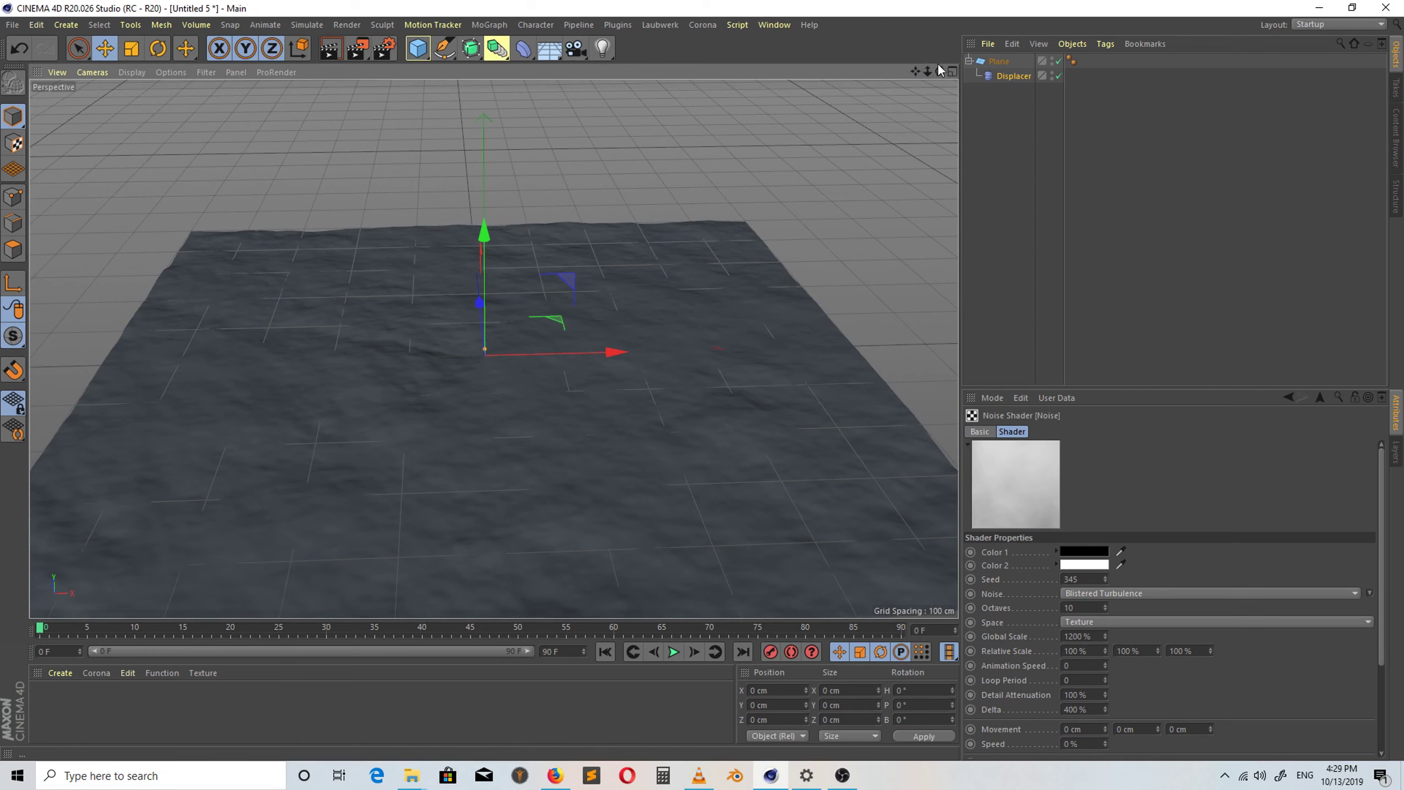
pyautogui.moveTo(915, 72); pyautogui.dragTo(896, 55)
# Add a Gradient layer to the Displacer's Layer shader and open the gradient's settings.
pyautogui.click(999, 79)
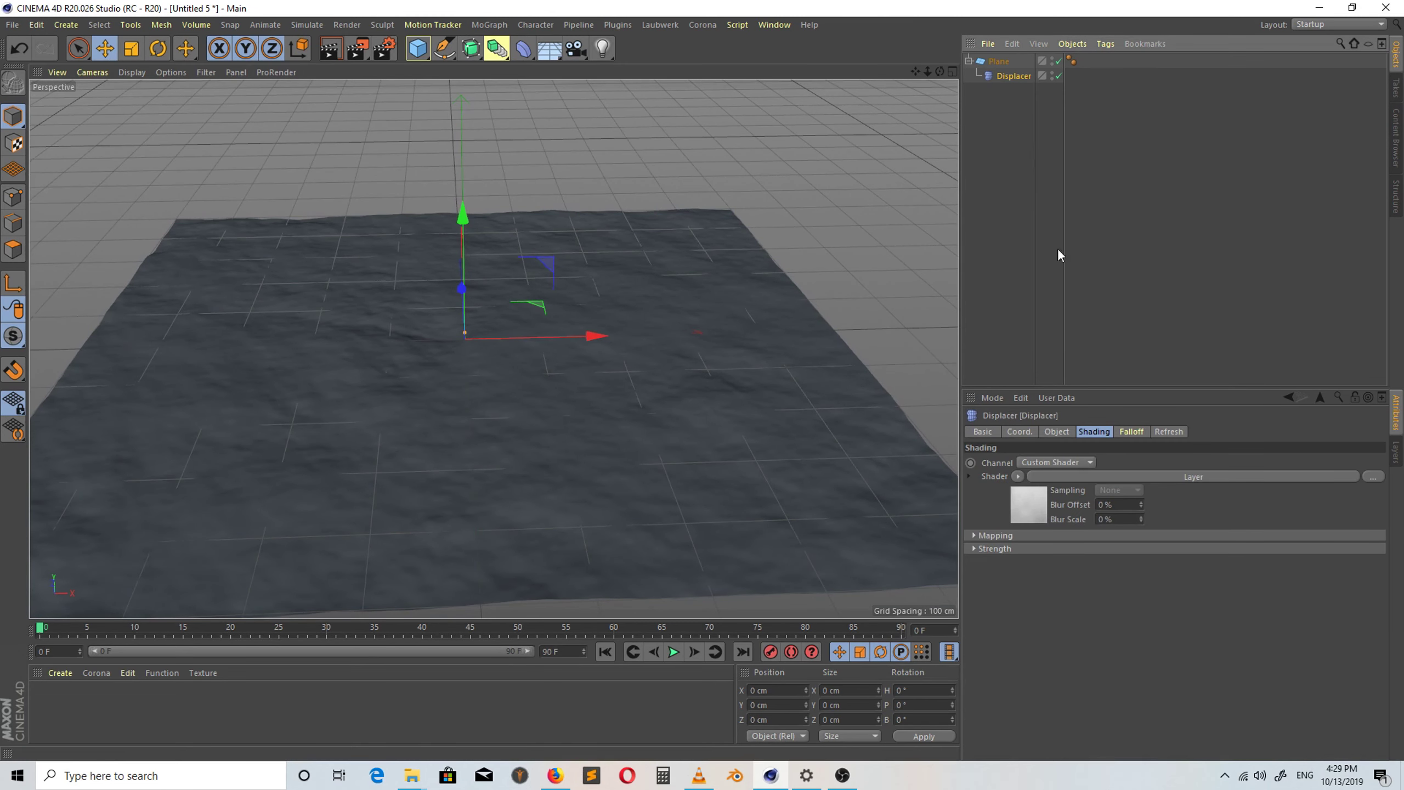
pyautogui.click(1186, 477)
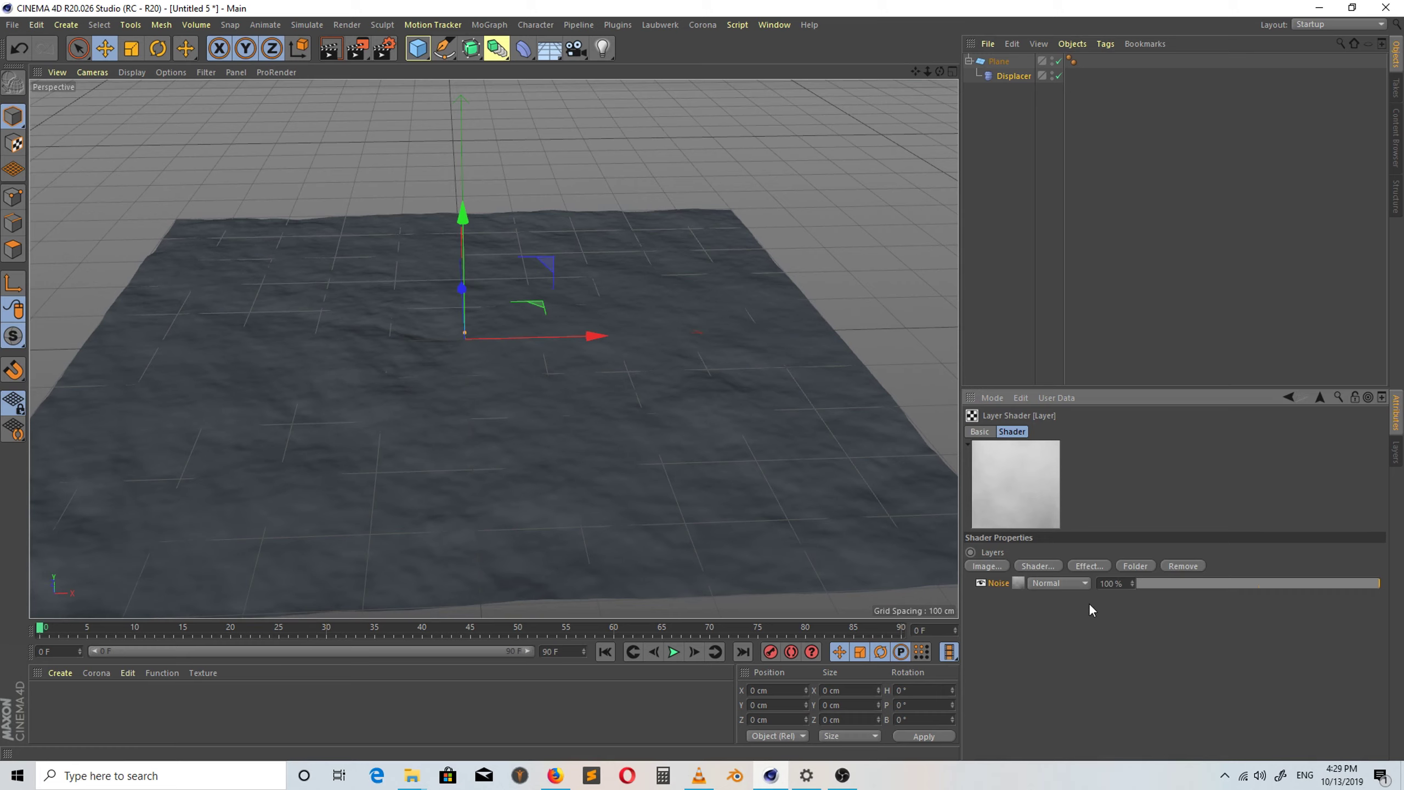
pyautogui.click(1043, 569)
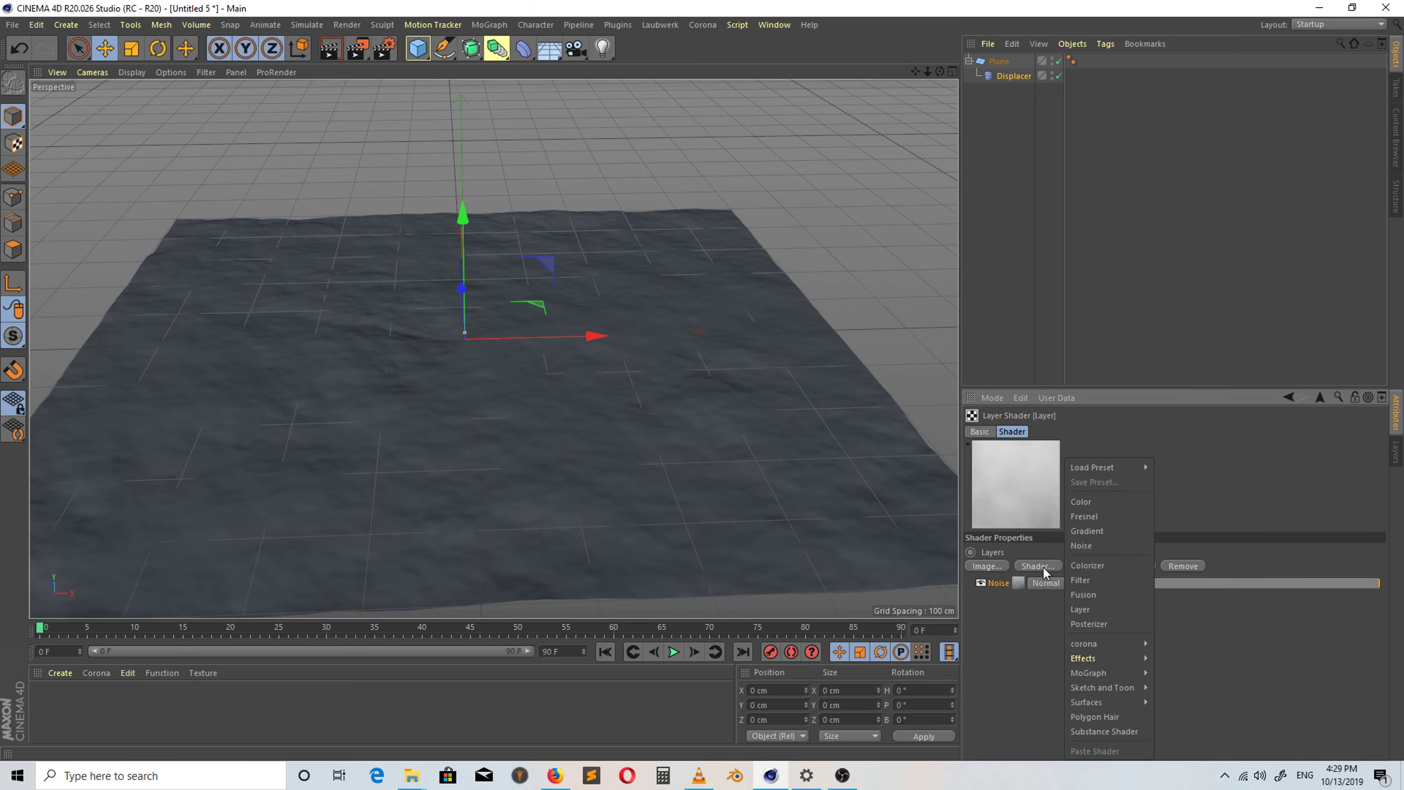
pyautogui.click(1087, 531)
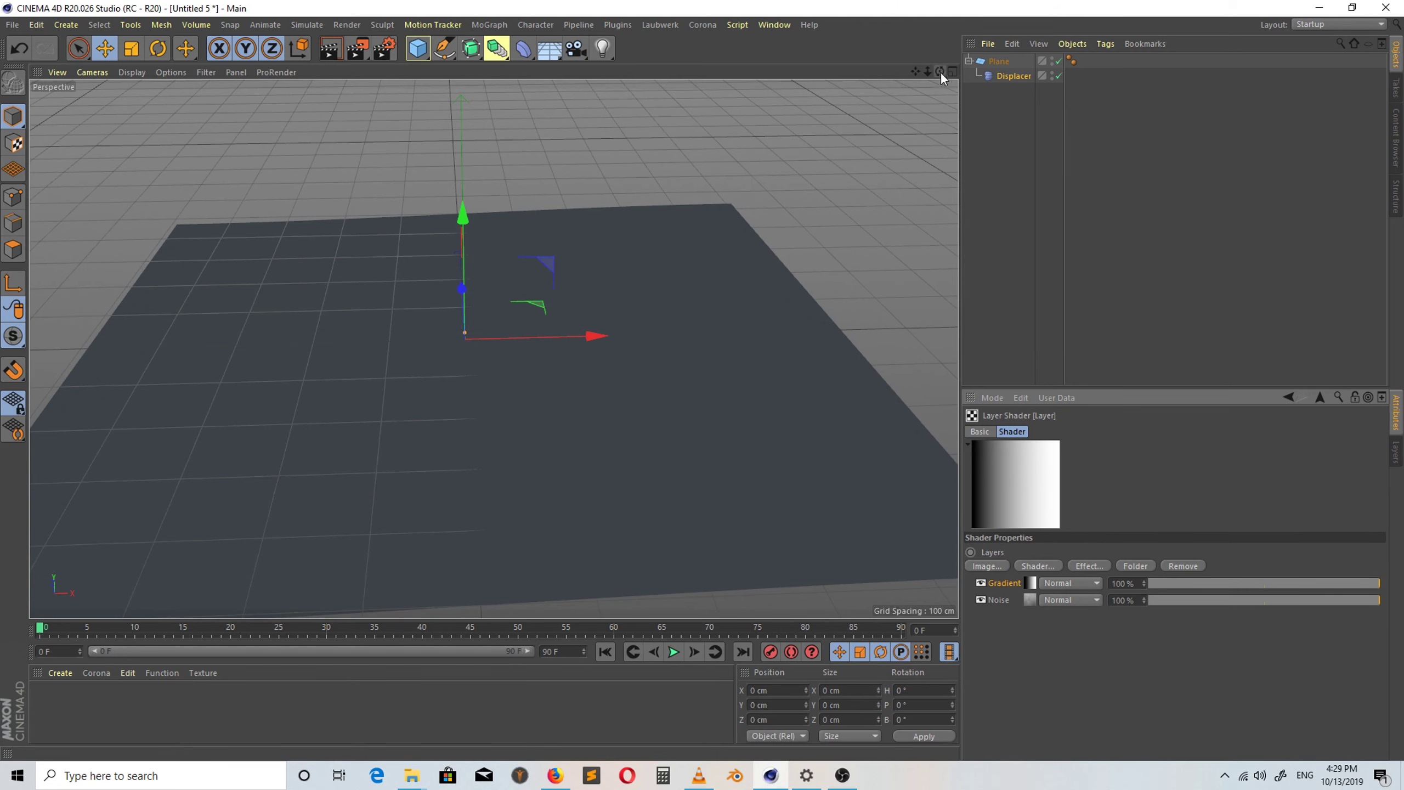
pyautogui.moveTo(940, 73); pyautogui.dragTo(544, 494)
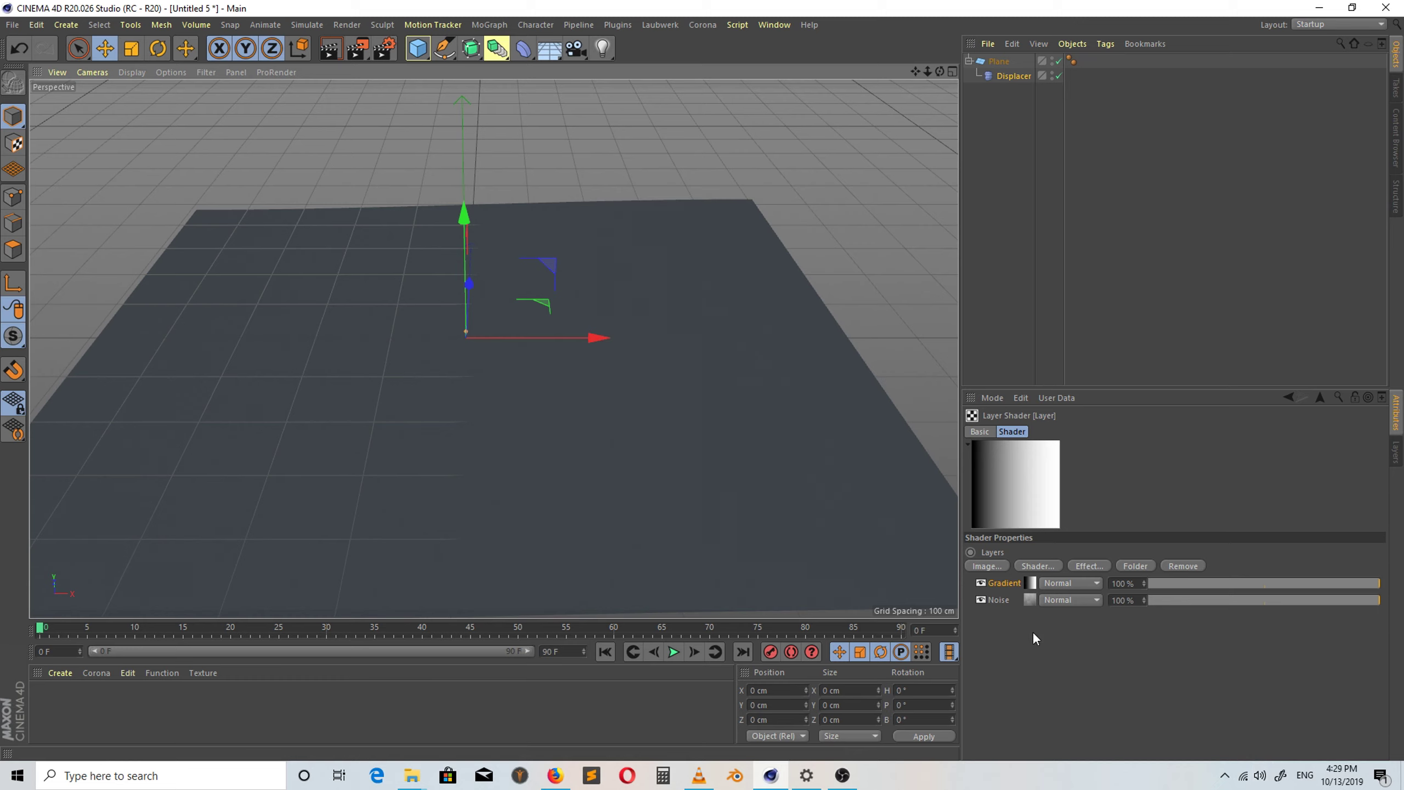
pyautogui.click(1032, 586)
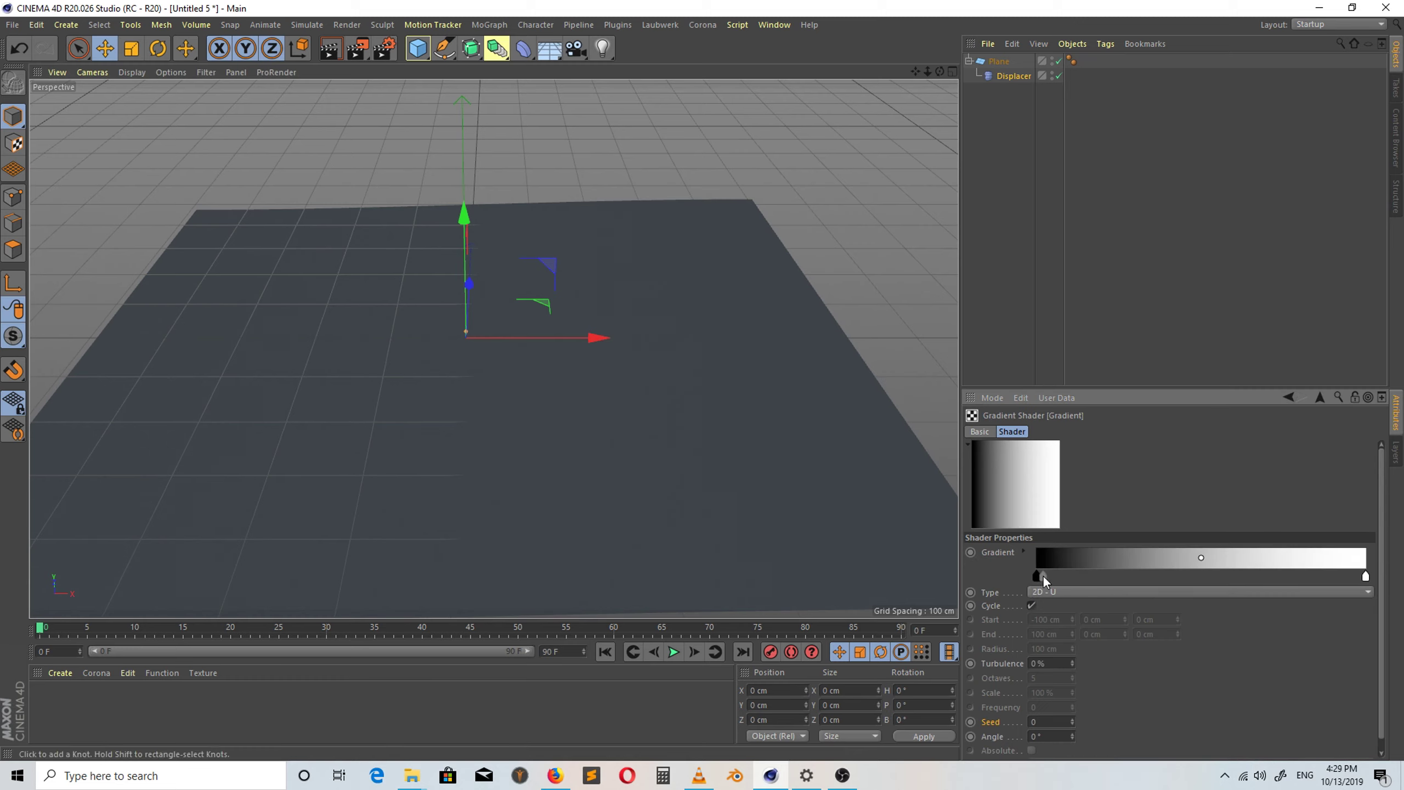
# Slide the black gradient knot to the middle and close white knots in around it.
pyautogui.click(1037, 582)
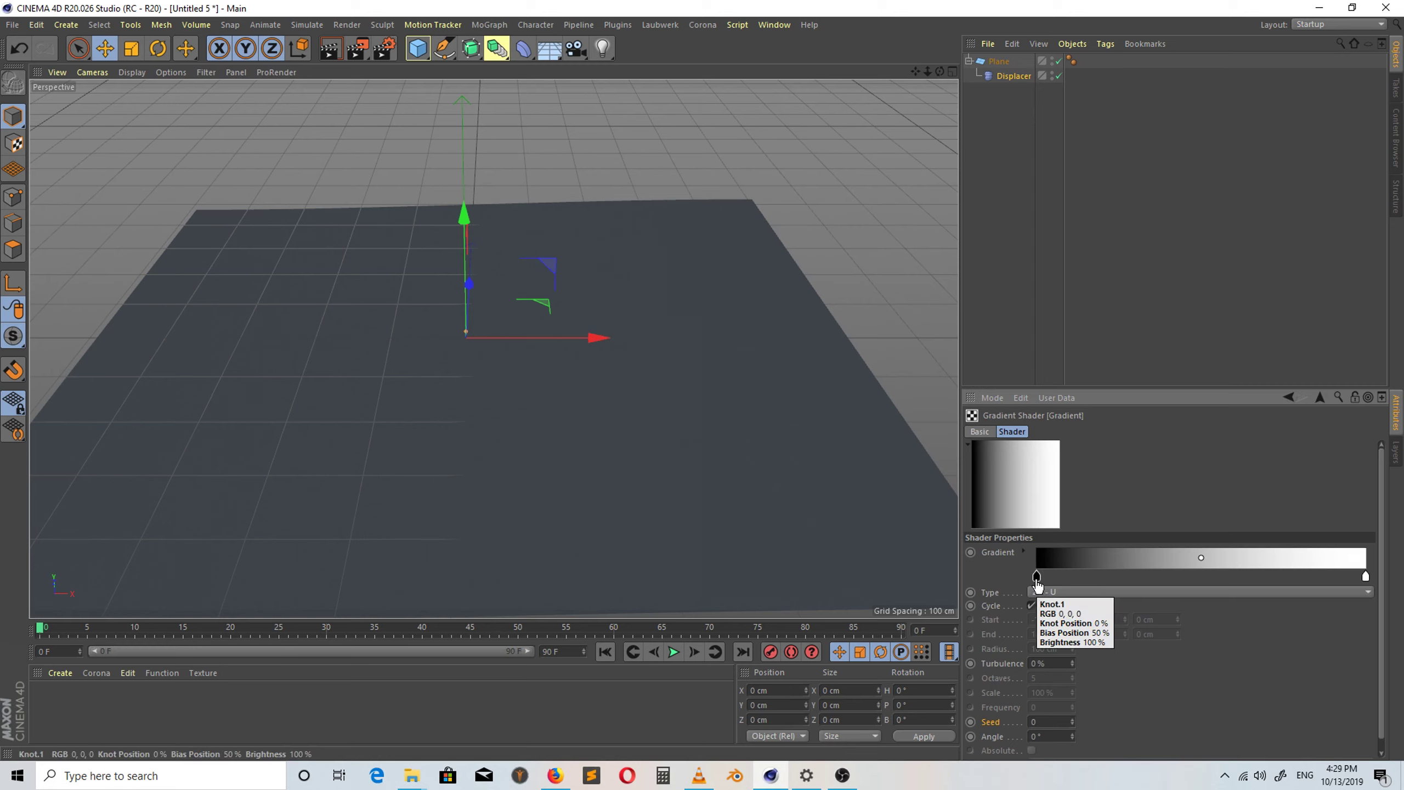
pyautogui.moveTo(1038, 580); pyautogui.dragTo(1193, 581)
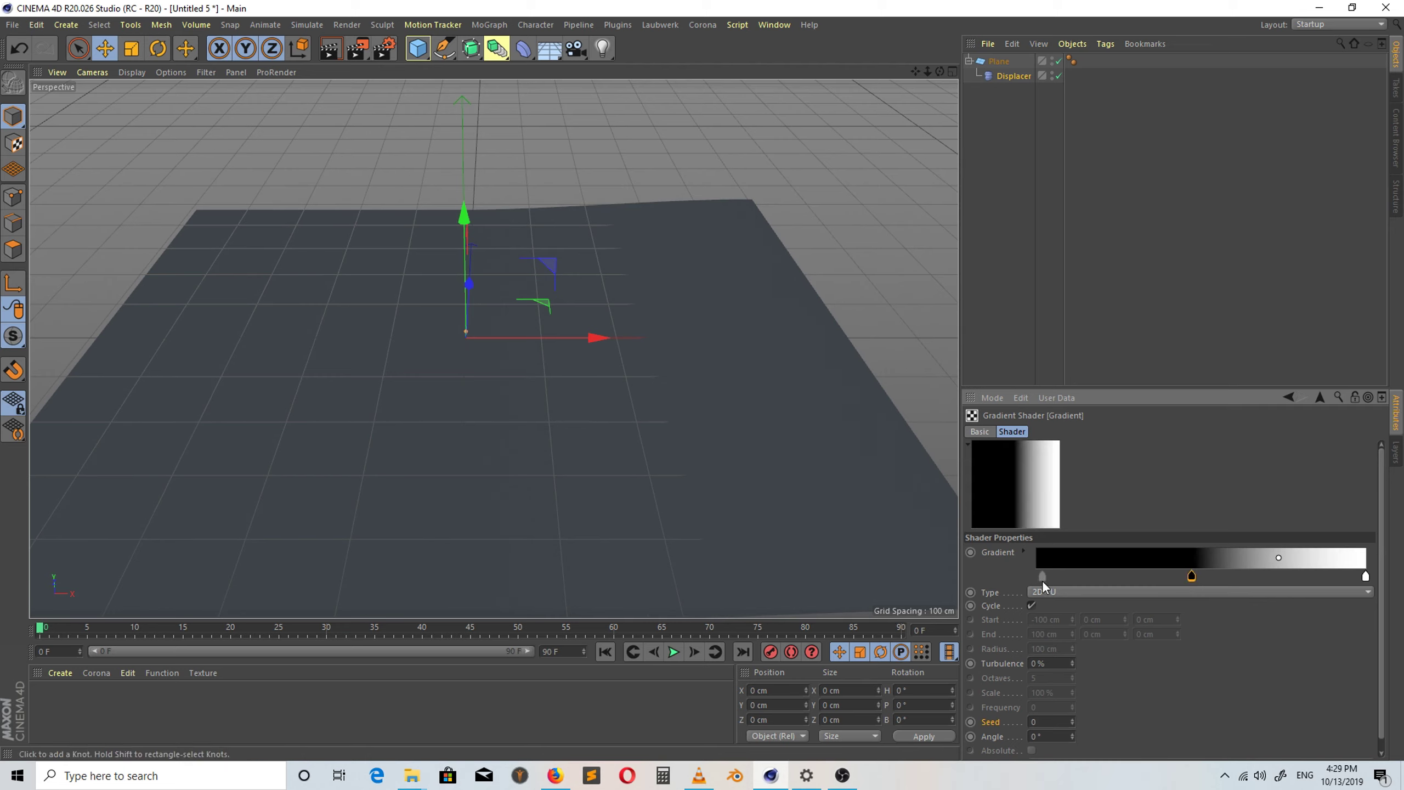
pyautogui.doubleClick(1040, 577)
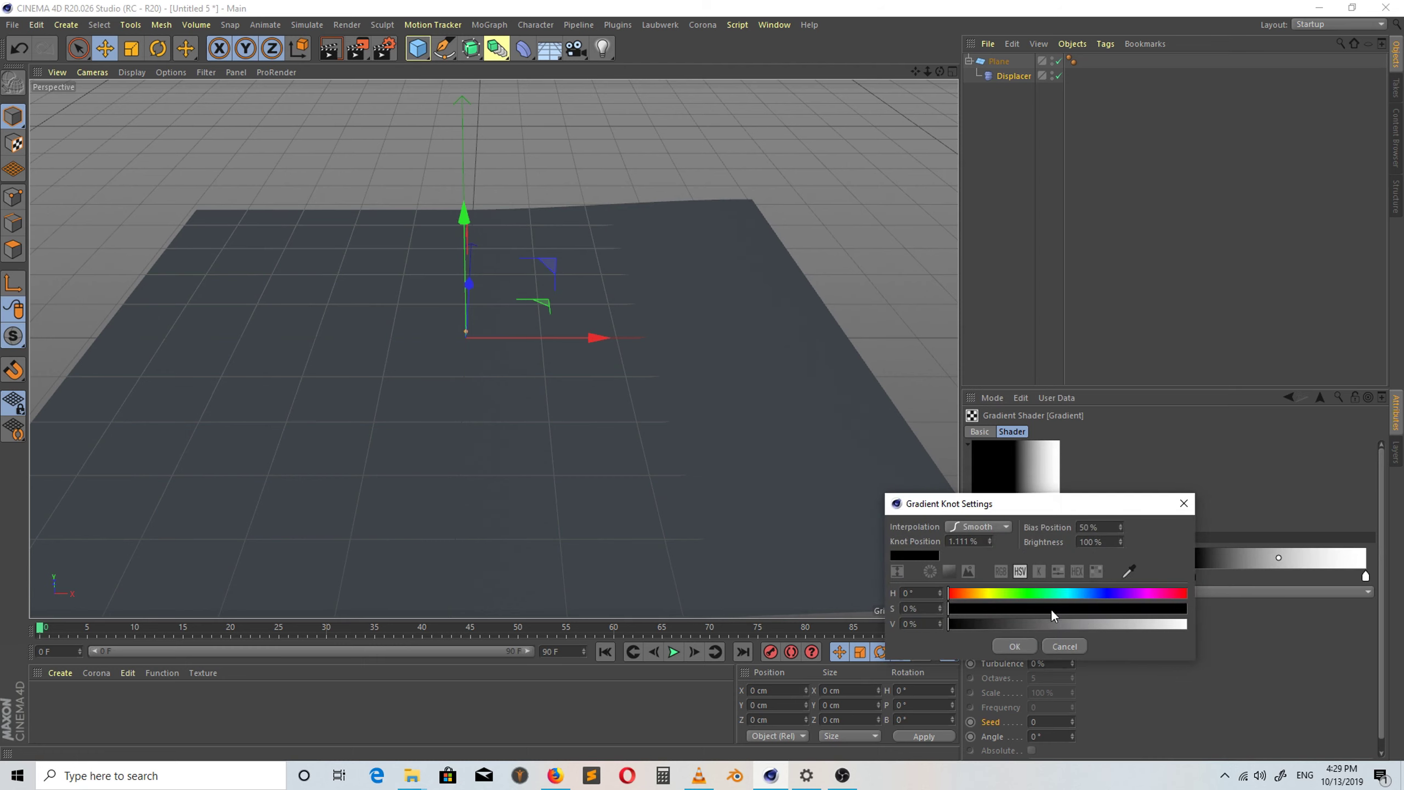
pyautogui.moveTo(1052, 621); pyautogui.dragTo(1187, 623)
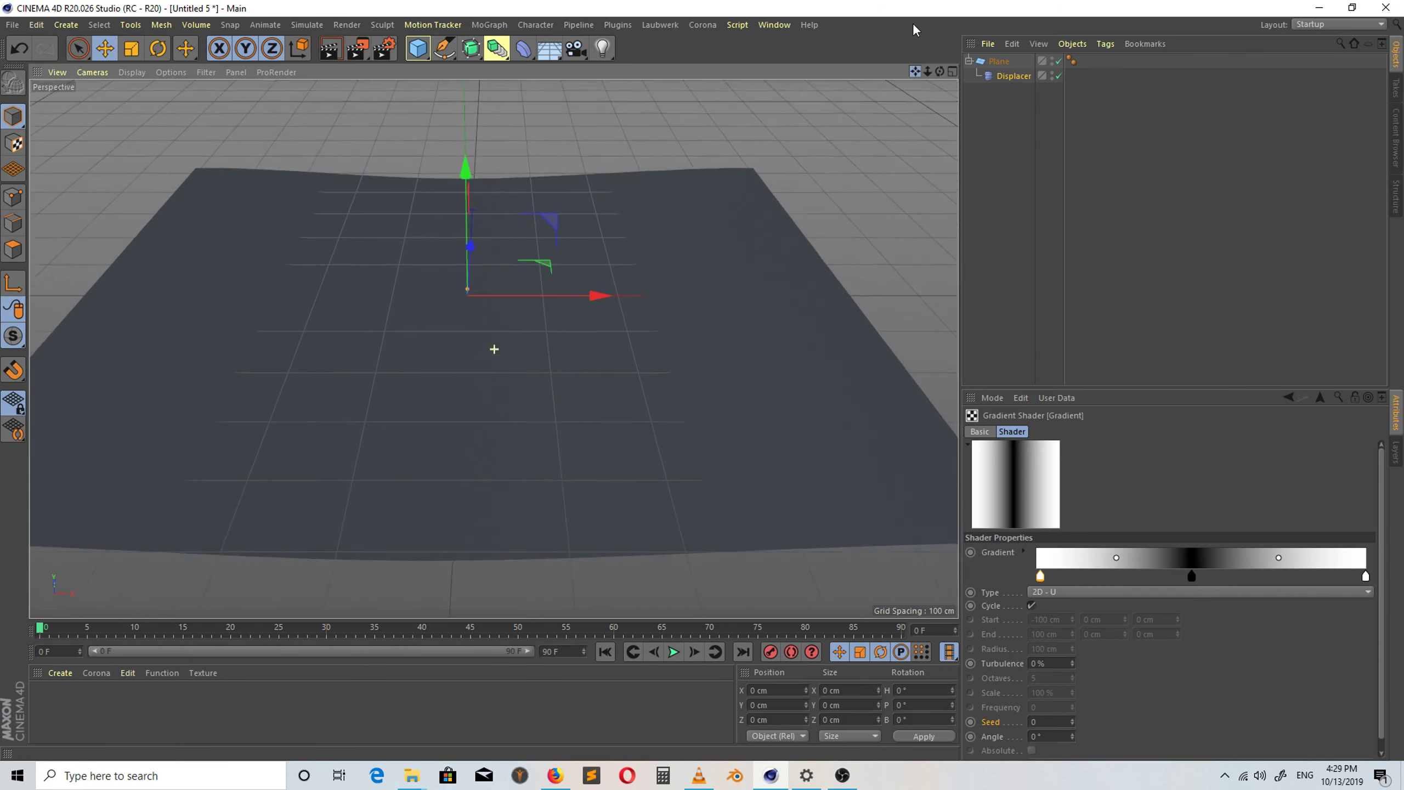
pyautogui.moveTo(911, 73); pyautogui.dragTo(473, 387)
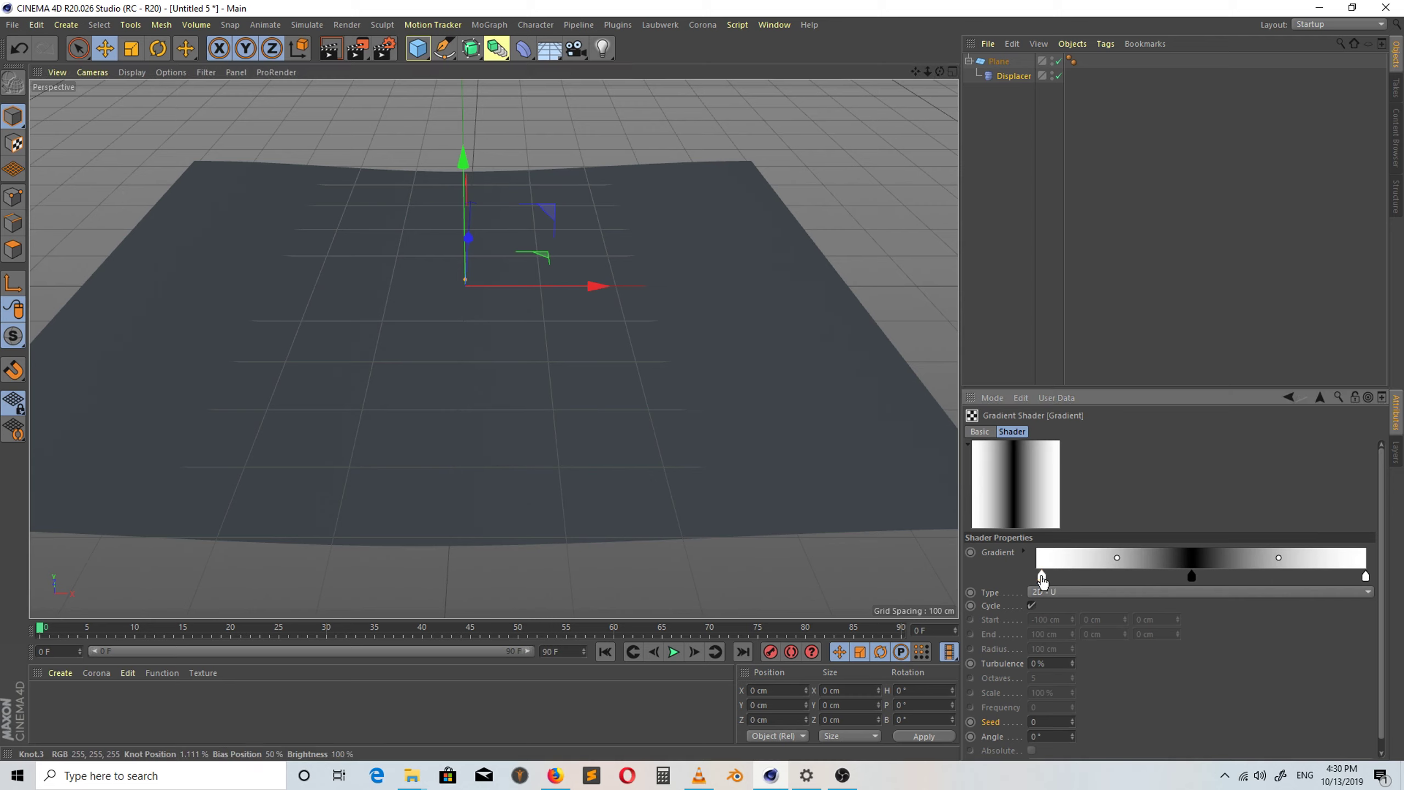
pyautogui.moveTo(1051, 577); pyautogui.dragTo(1142, 582)
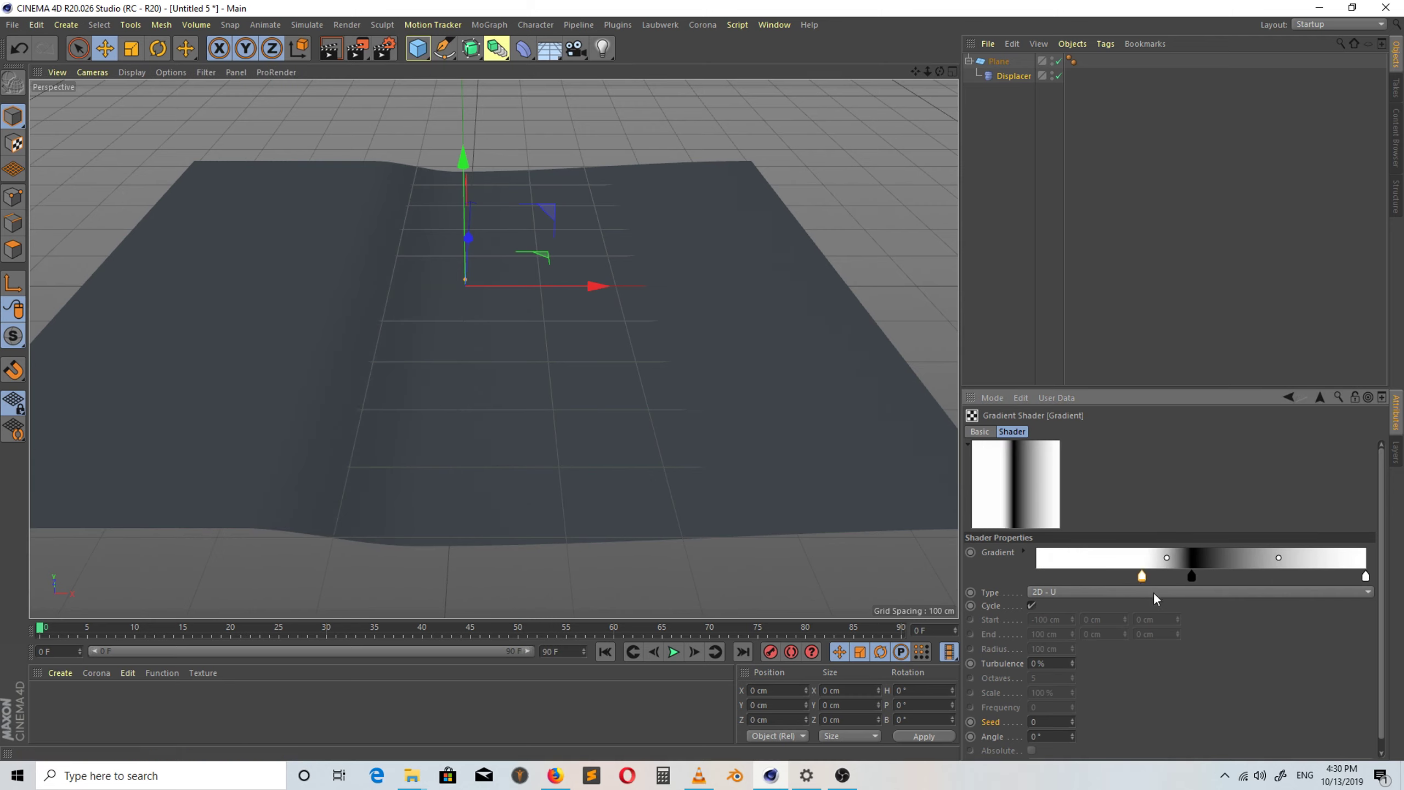
pyautogui.moveTo(1366, 578); pyautogui.dragTo(1247, 582)
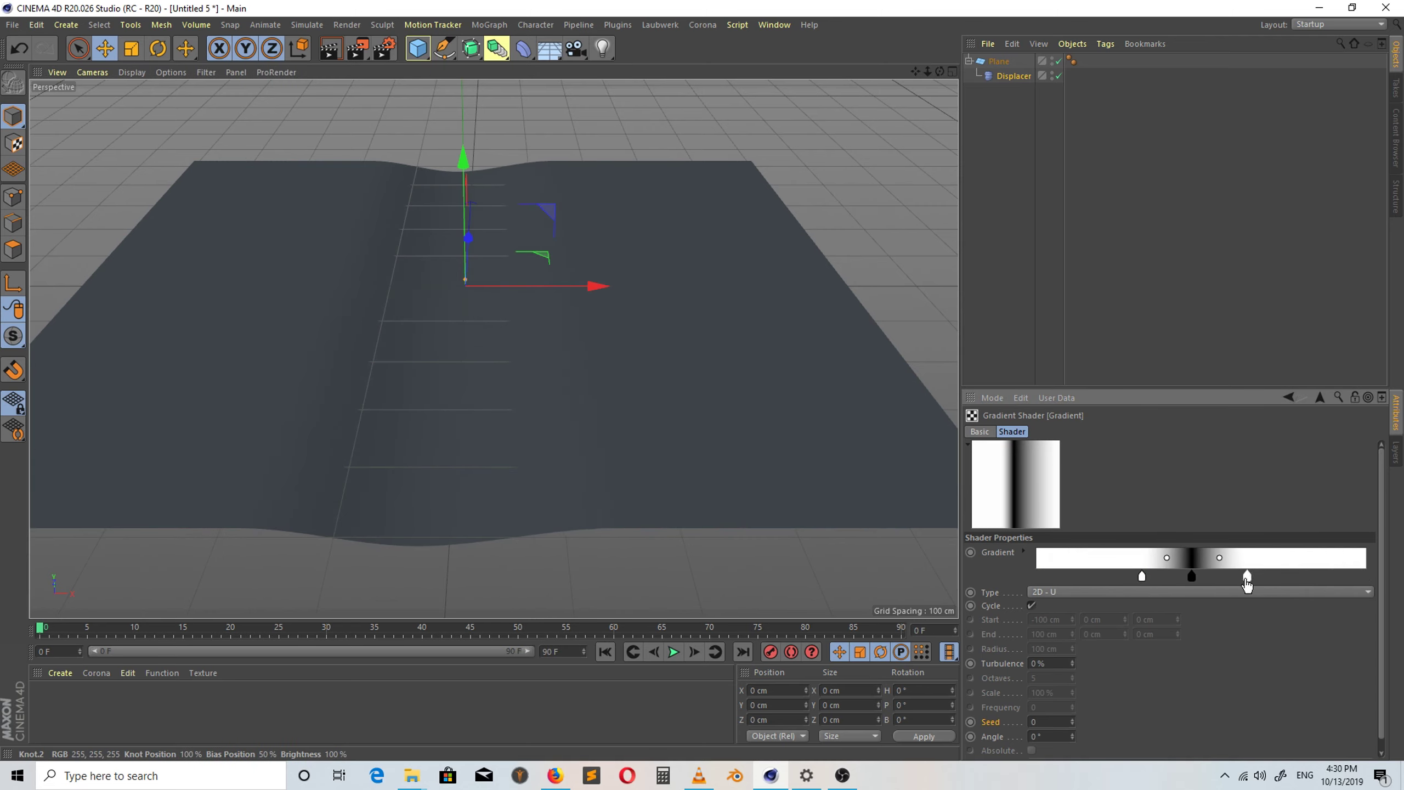
pyautogui.moveTo(1143, 581)
pyautogui.mouseDown()
pyautogui.moveTo(1228, 558)
pyautogui.moveTo(1169, 560)
pyautogui.moveTo(1195, 577)
pyautogui.mouseUp()
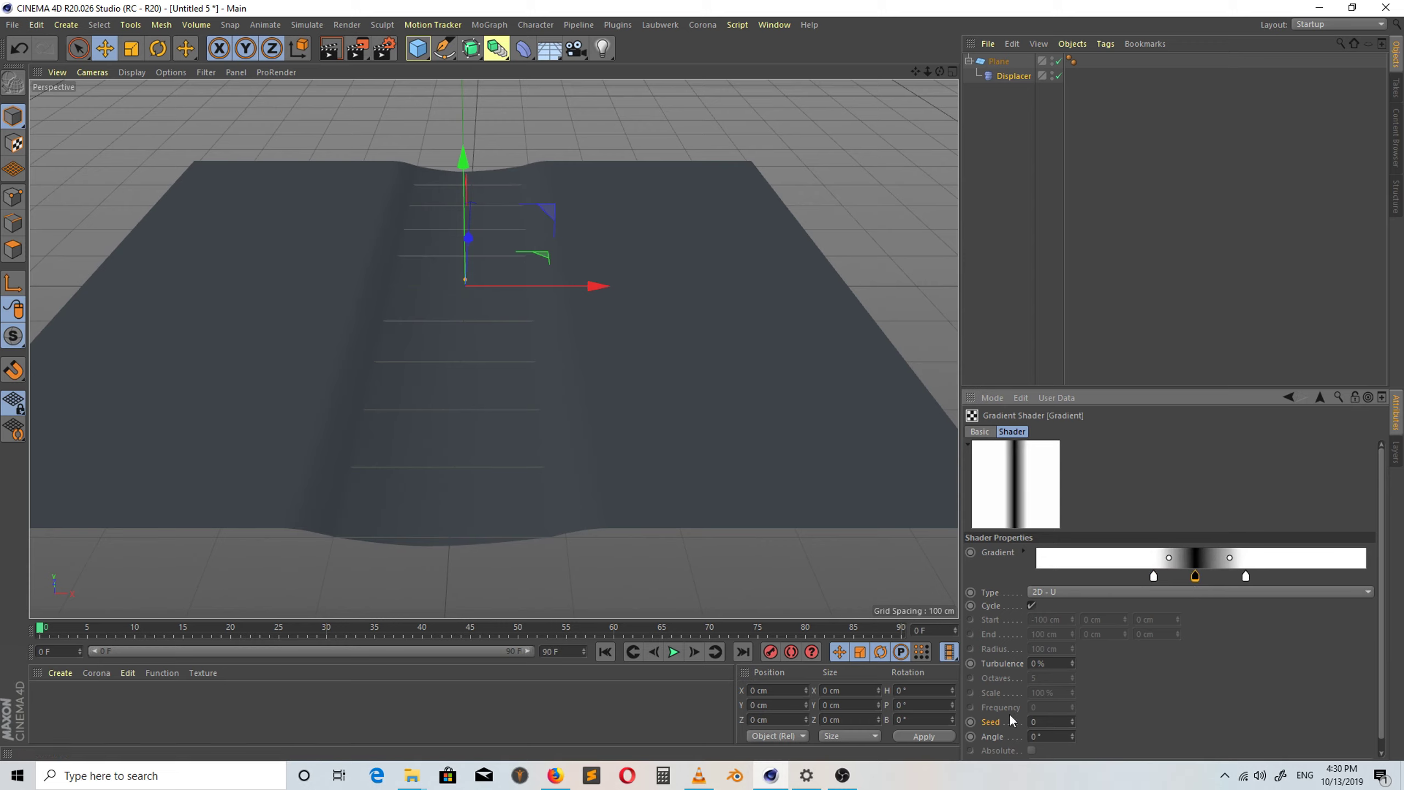
# Set the gradient's turbulence to 23% with 10 octaves.
pyautogui.click(1038, 663)
pyautogui.write('23')
pyautogui.press('Return')
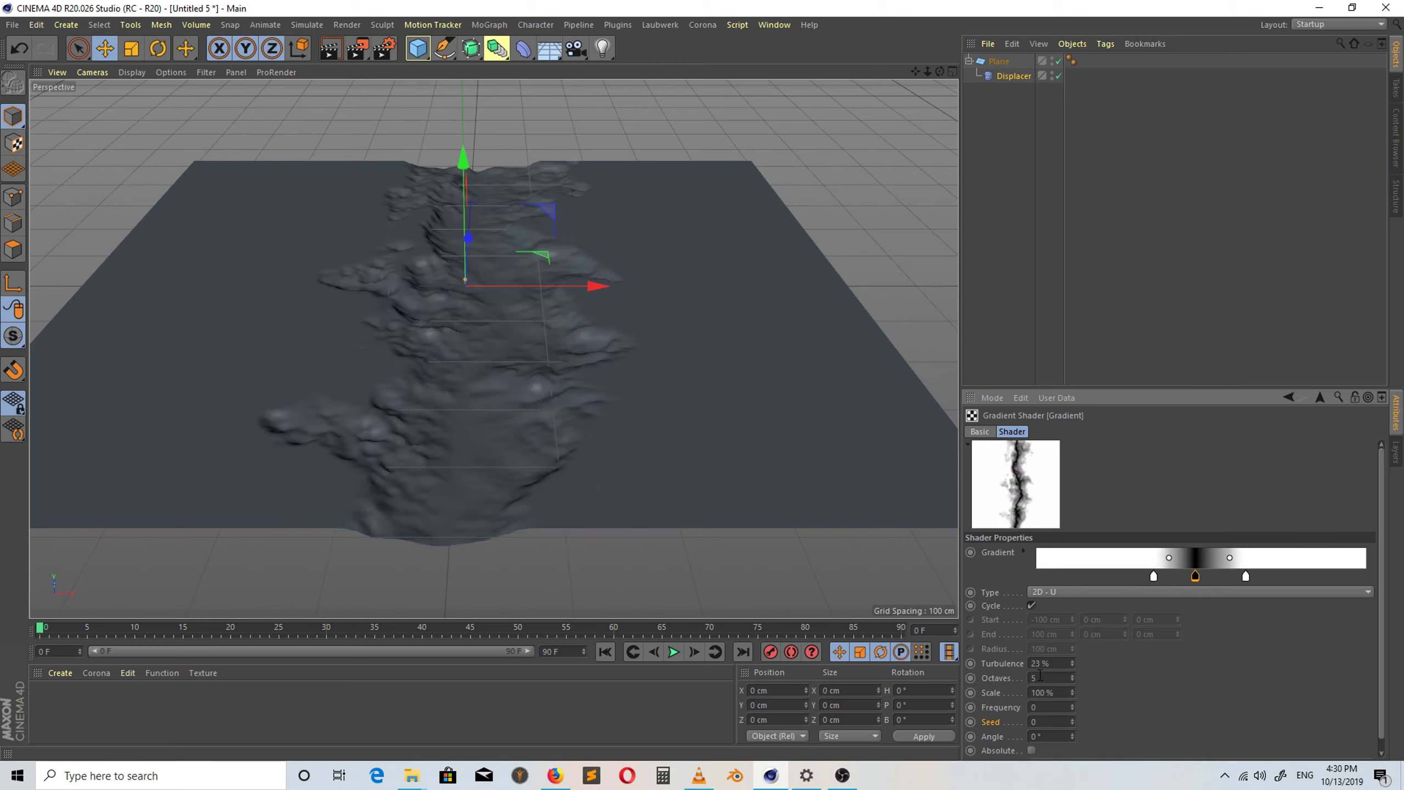
pyautogui.write('10')
pyautogui.press('Return')
# Try several turbulence seeds and settle on seed 2.
pyautogui.click(1072, 719)
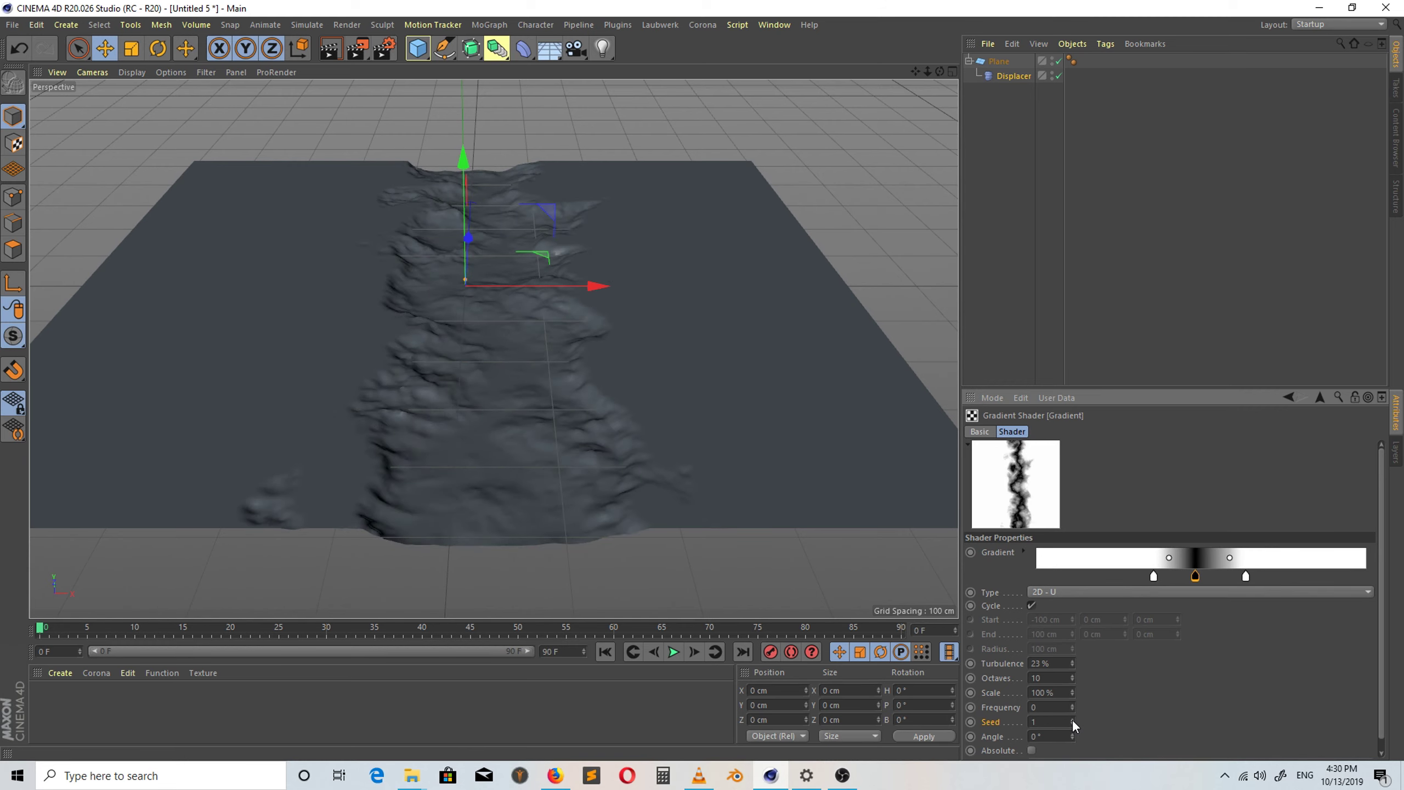
pyautogui.click(1072, 719)
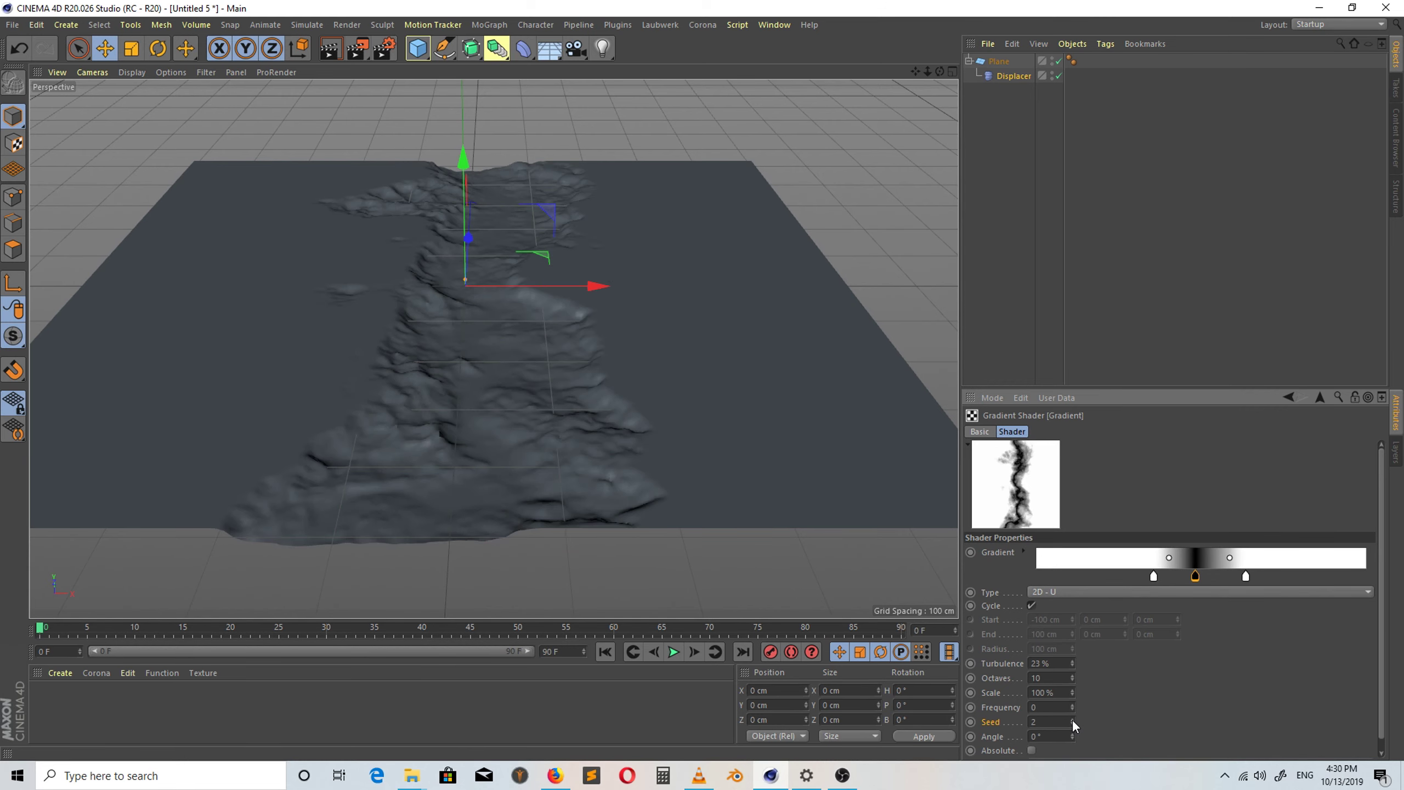
pyautogui.click(1072, 718)
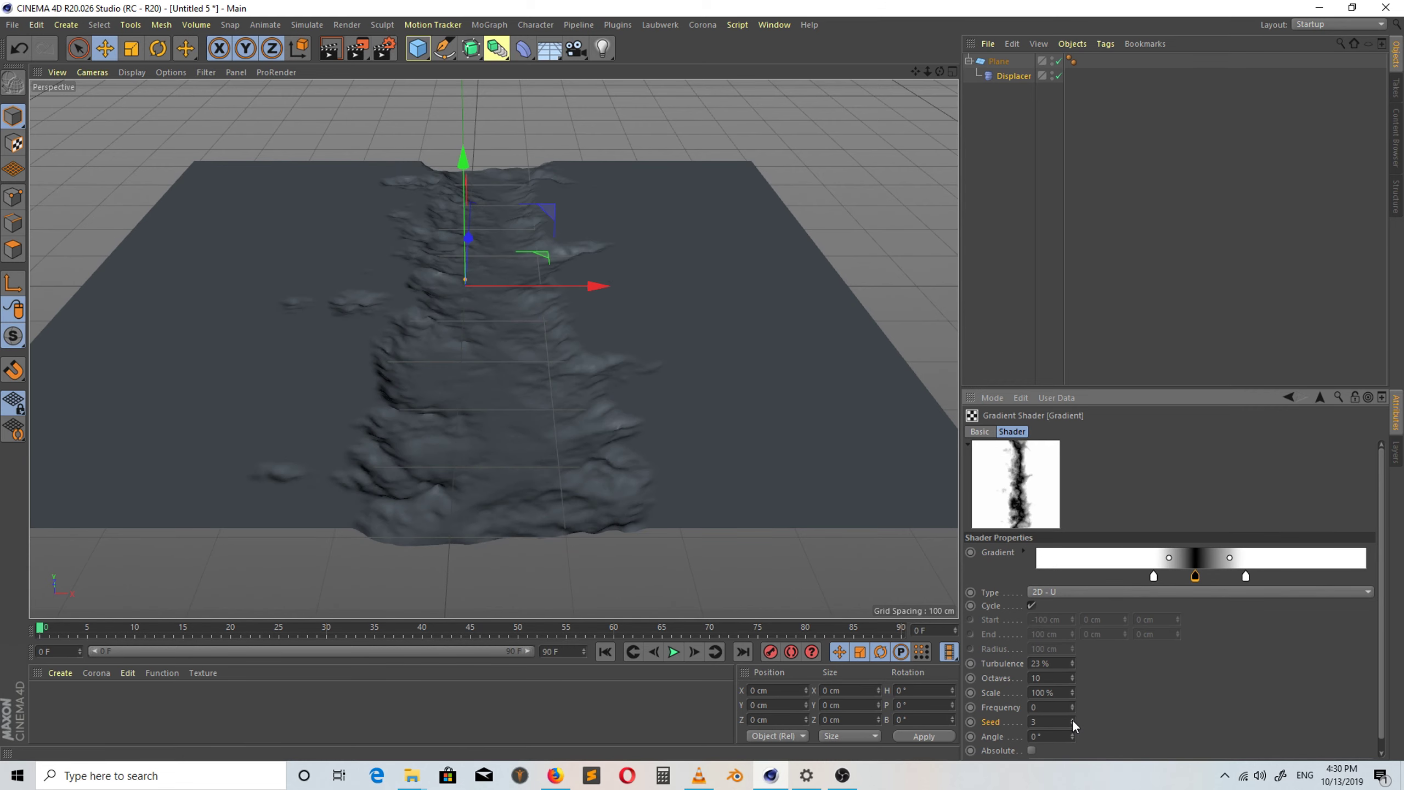
pyautogui.click(1072, 719)
pyautogui.click(1072, 719)
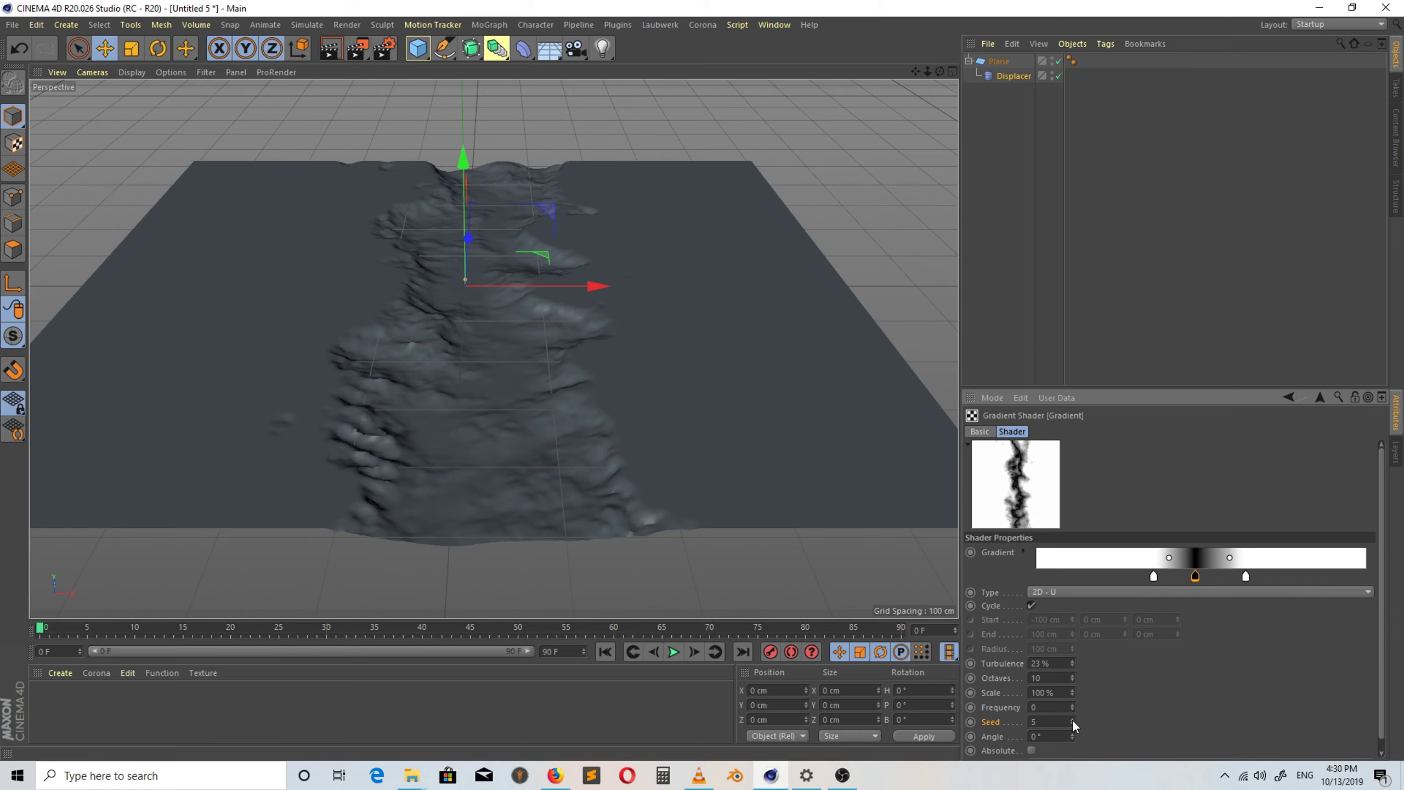
pyautogui.click(1072, 725)
pyautogui.click(1072, 726)
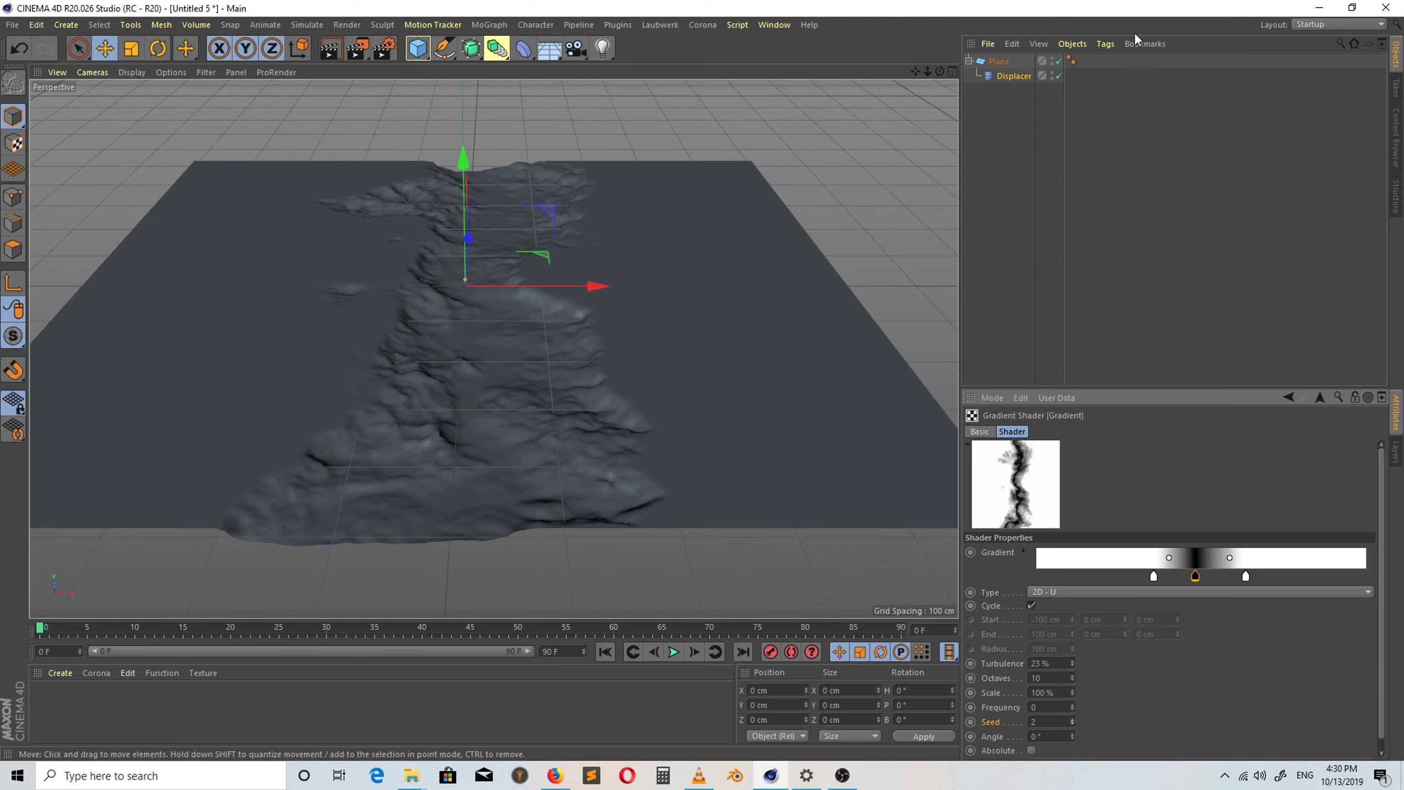
# Set the Displacer's Height to 120 cm and look over the taller terrain.
pyautogui.click(1319, 394)
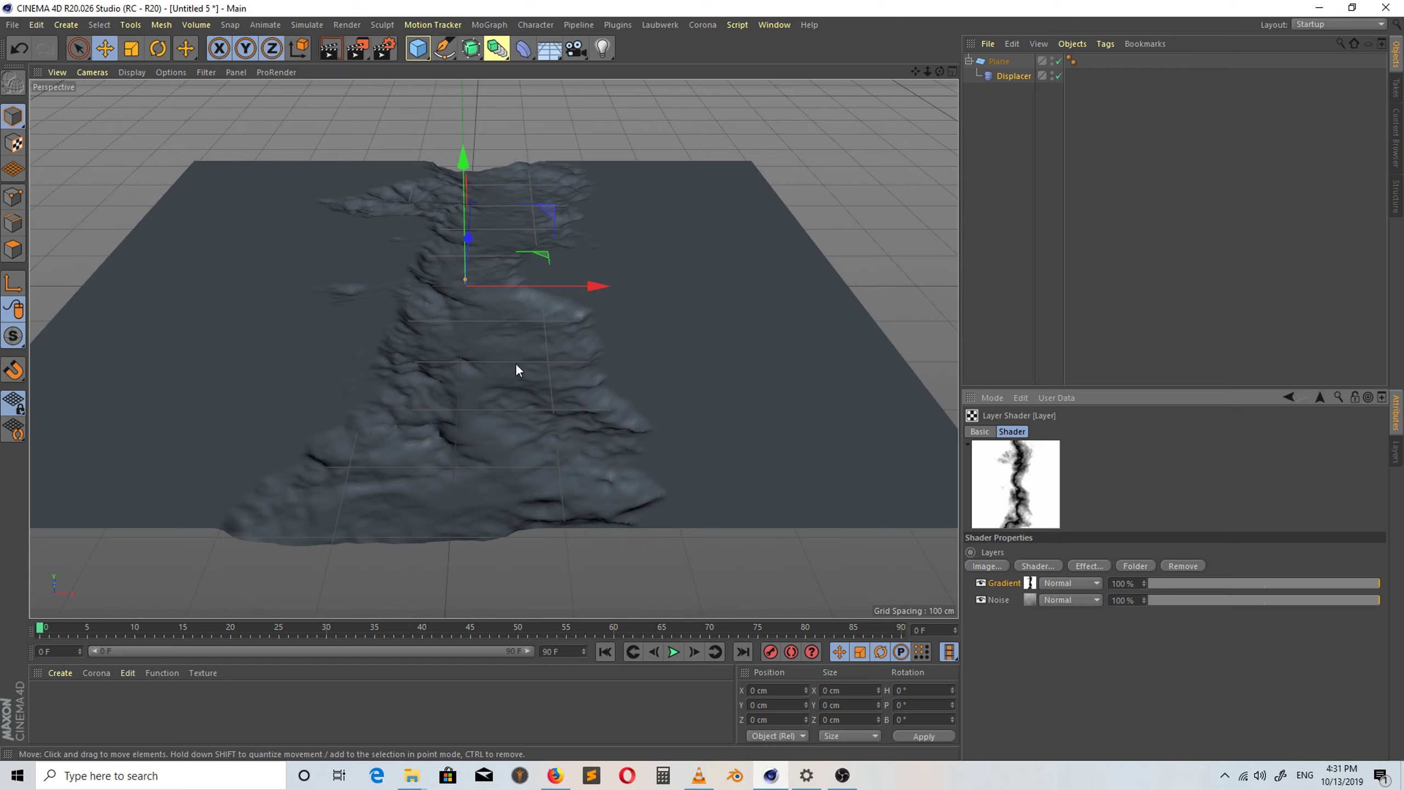
pyautogui.click(1321, 397)
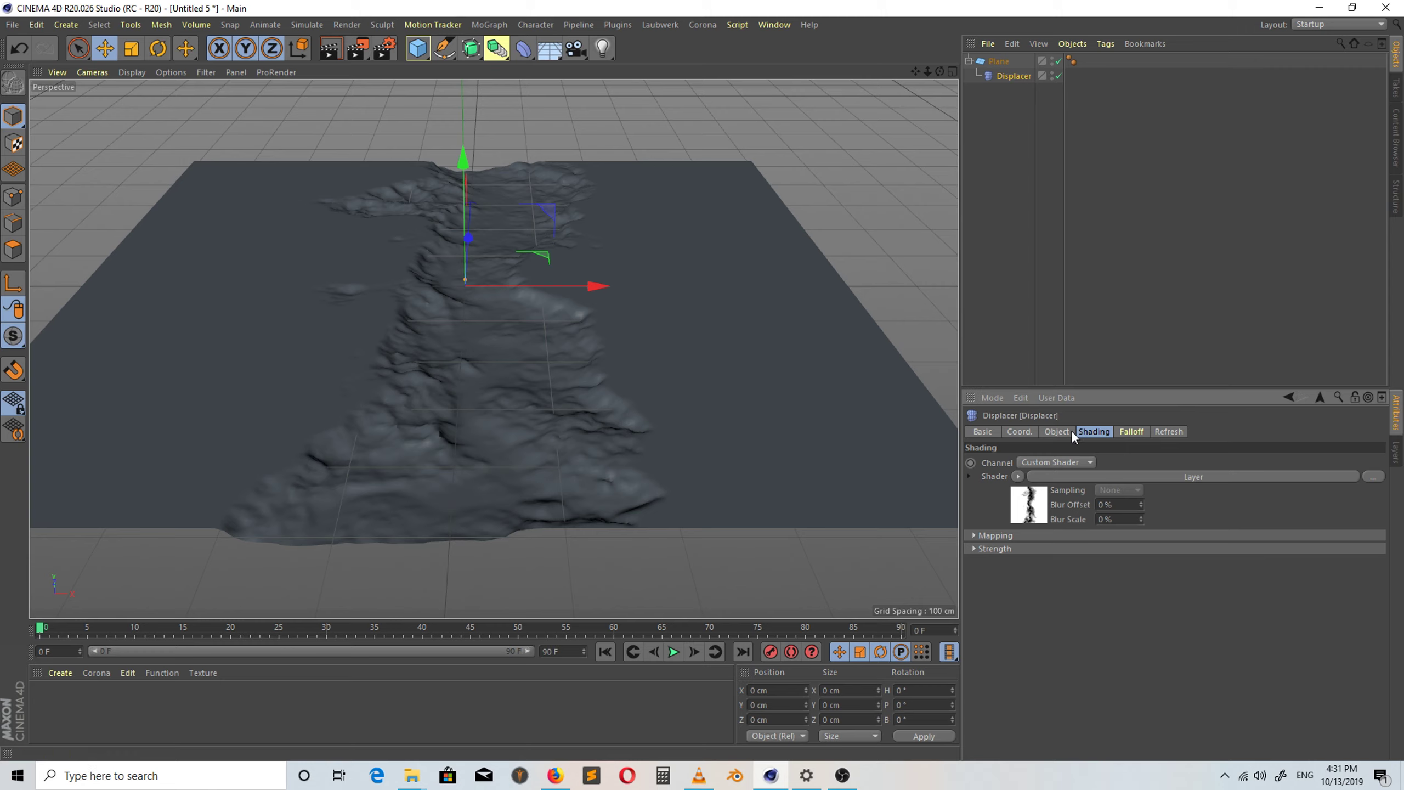
pyautogui.click(1056, 432)
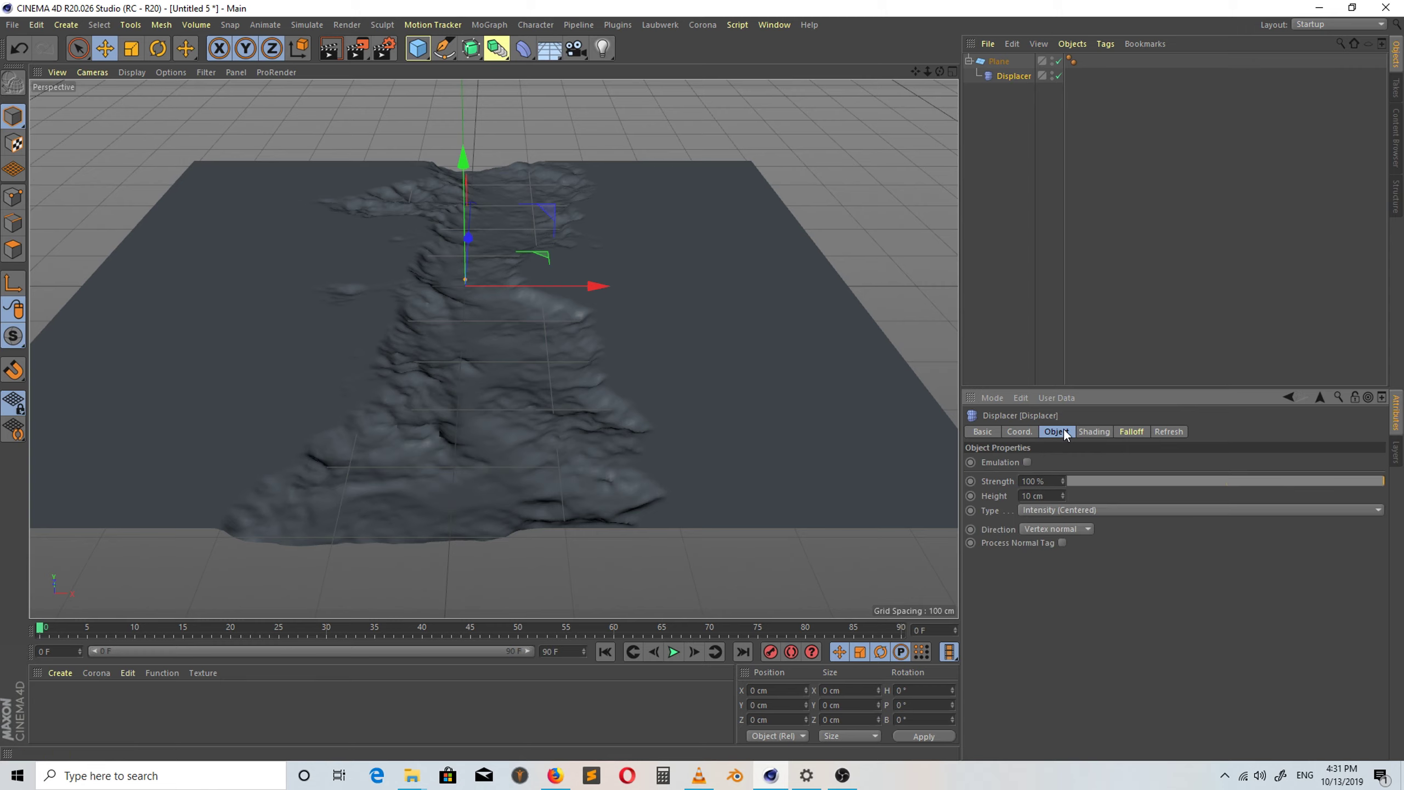
pyautogui.doubleClick(1048, 496)
pyautogui.write('120')
pyautogui.press('Return')
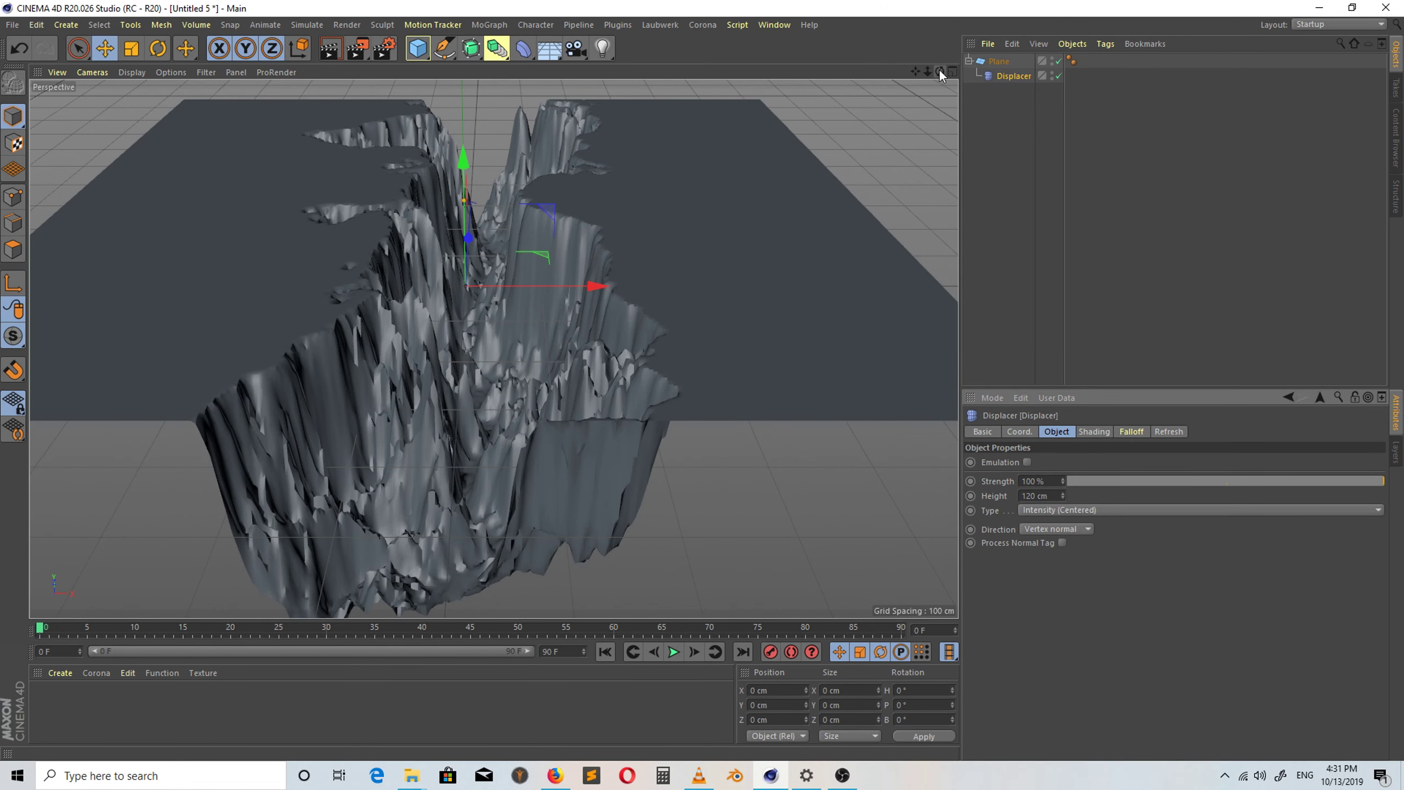
pyautogui.moveTo(932, 71); pyautogui.dragTo(582, 436)
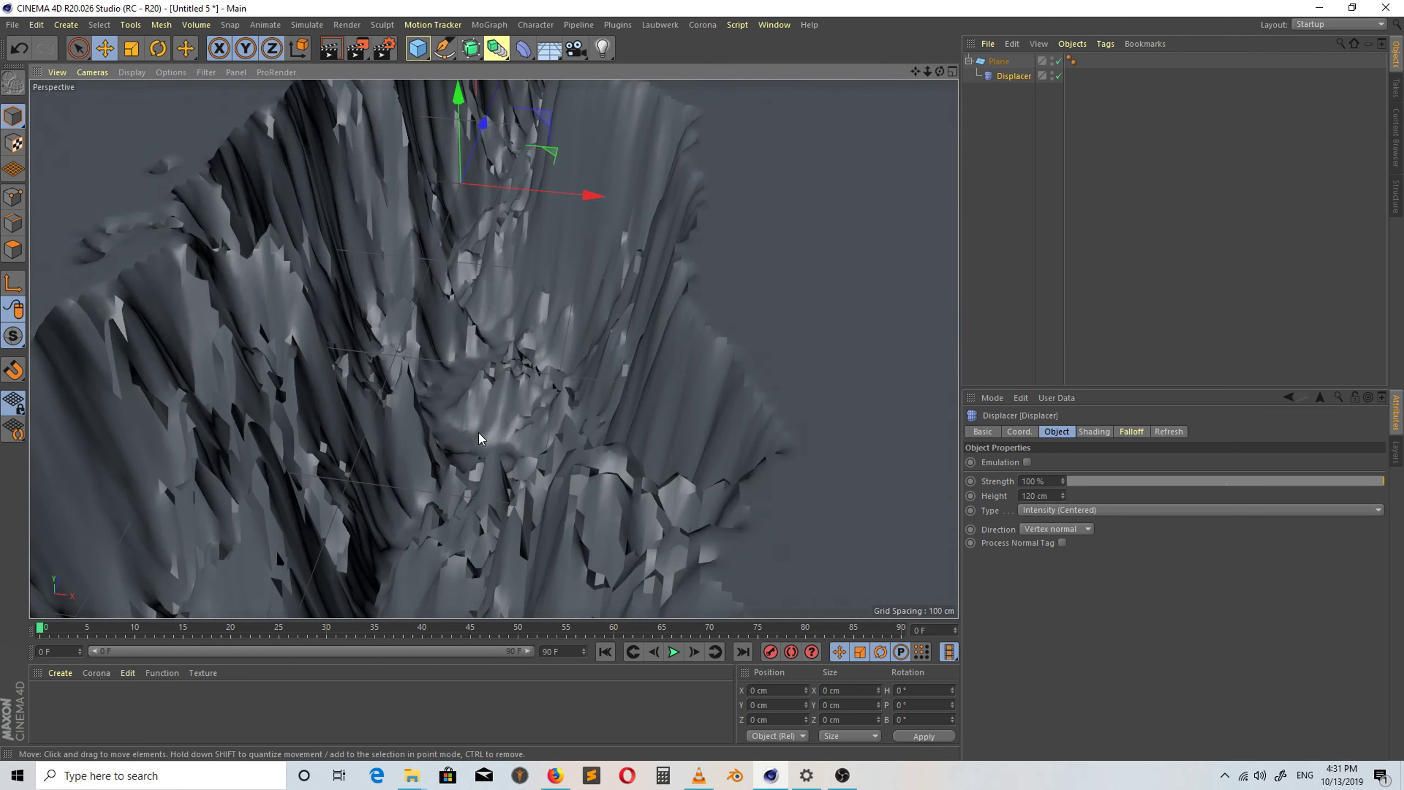
pyautogui.keyDown('alt'); pyautogui.moveTo(478, 432); pyautogui.dragTo(609, 429); pyautogui.keyUp('alt')
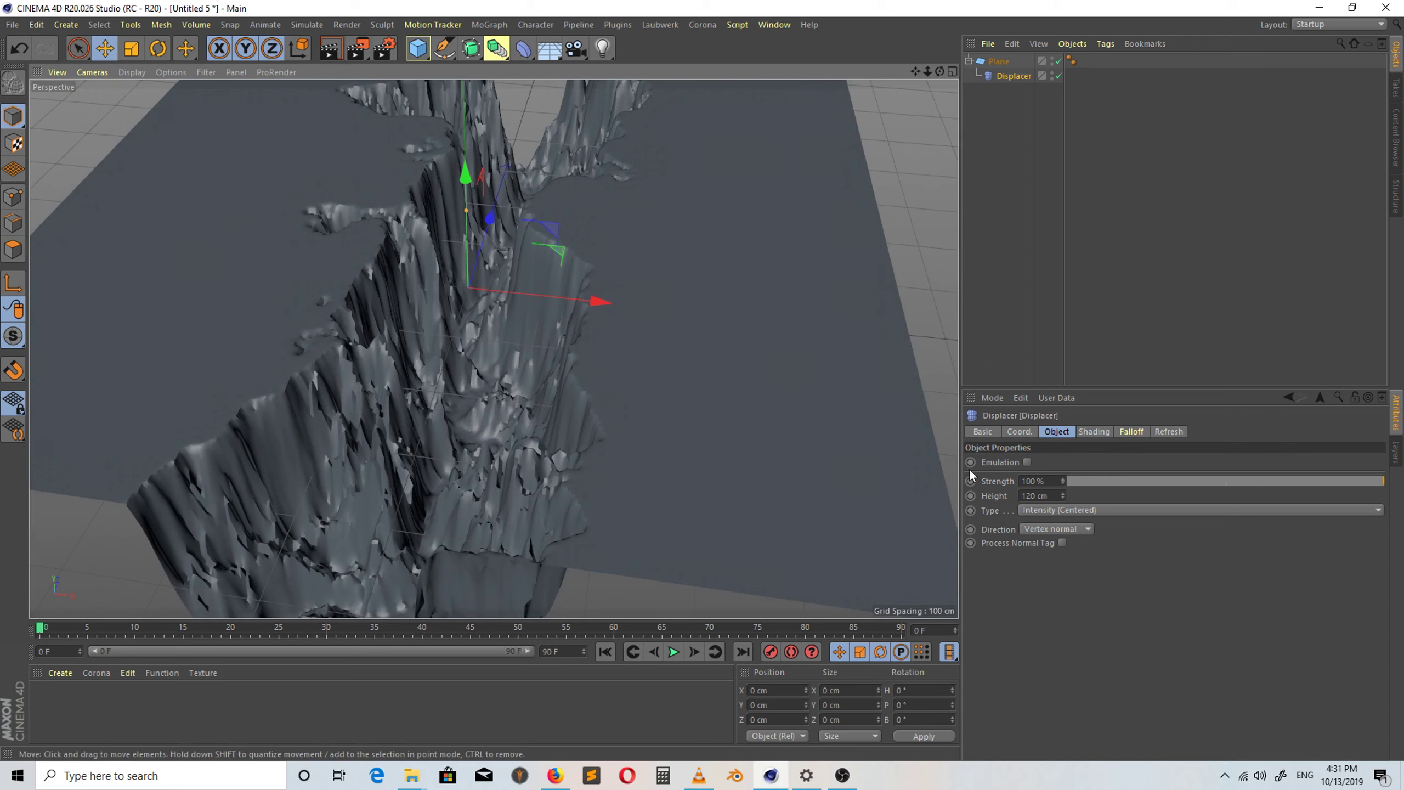
# Set the Layer shader's Gradient opacity to 50% and Noise opacity to 3%.
pyautogui.click(1084, 435)
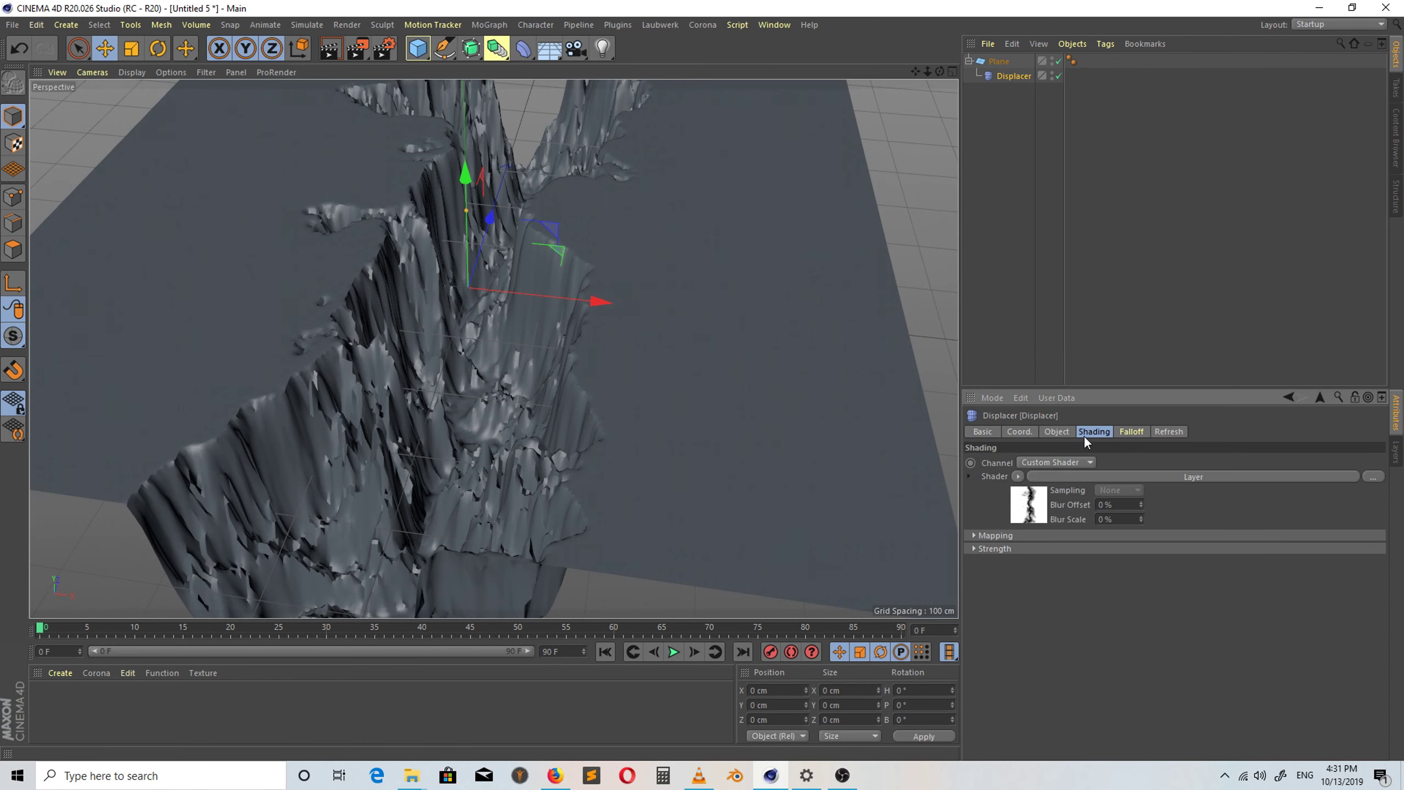
pyautogui.click(1063, 479)
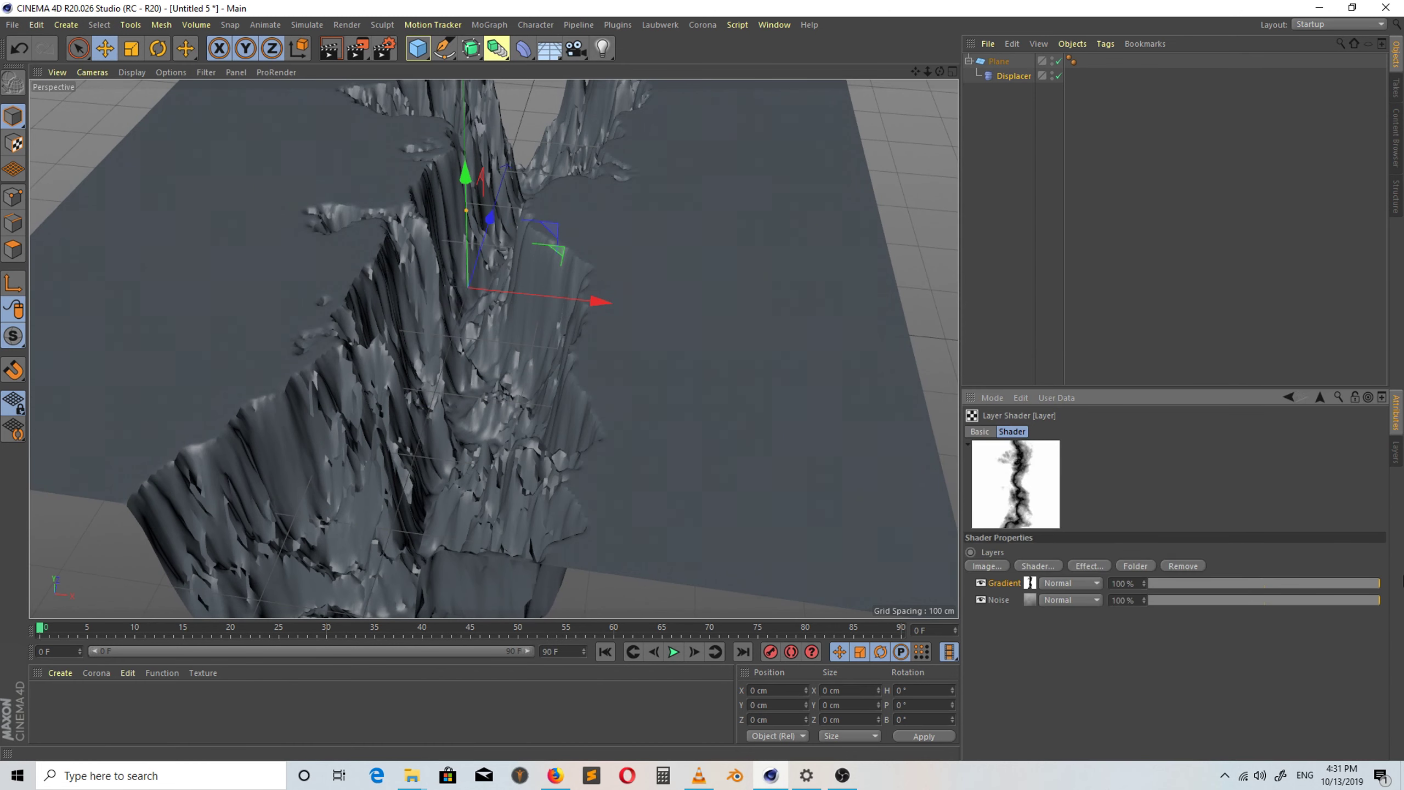
pyautogui.moveTo(1367, 584); pyautogui.dragTo(1324, 584)
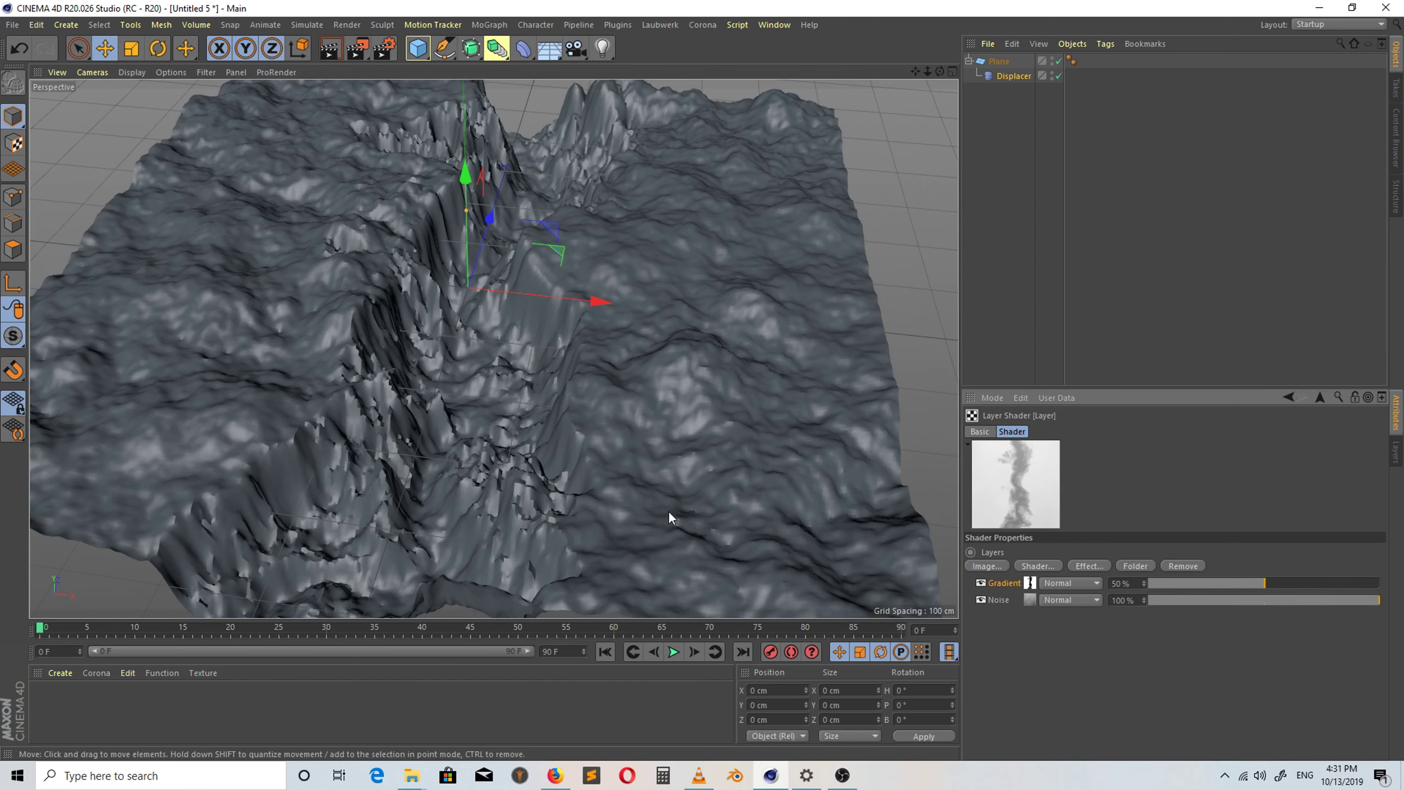
pyautogui.click(1373, 598)
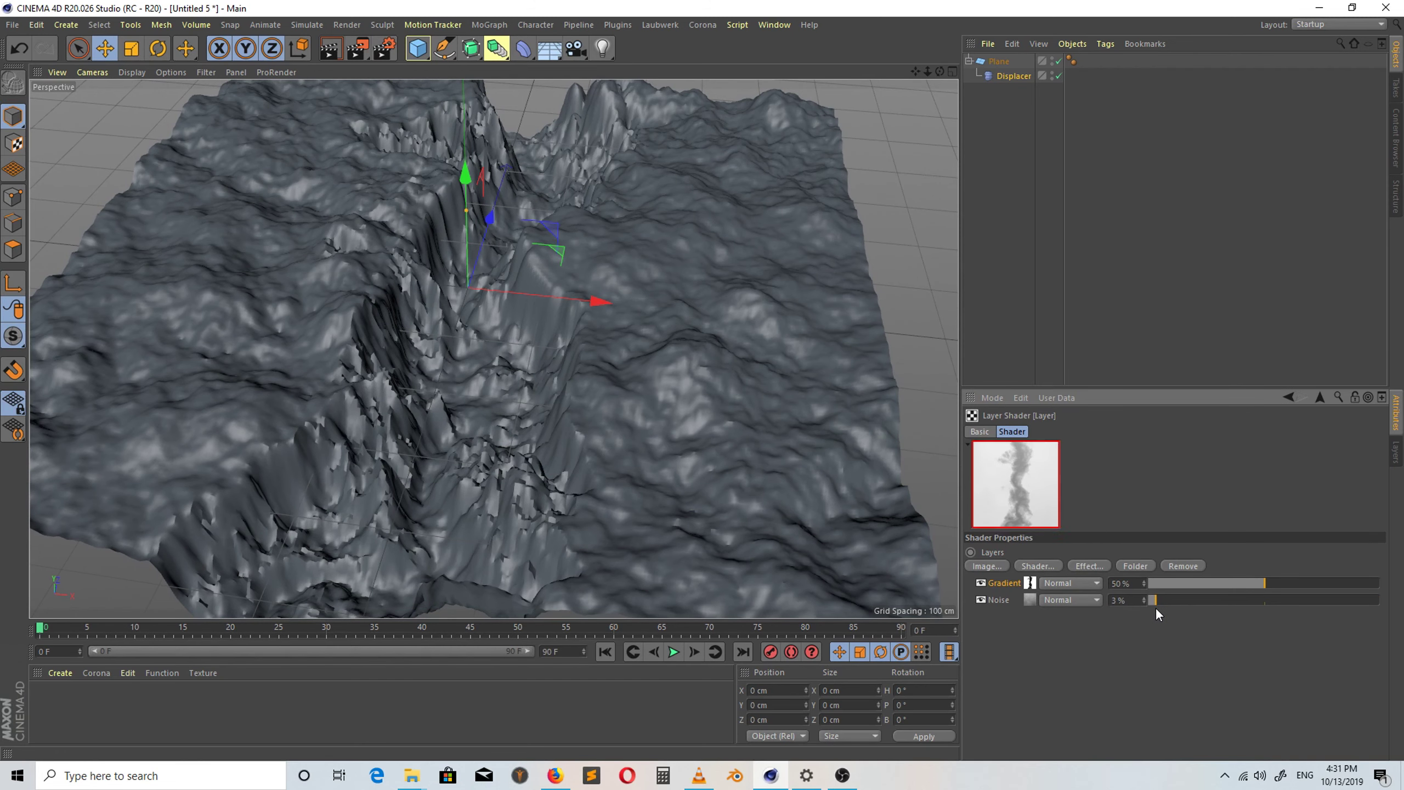
pyautogui.moveTo(942, 72); pyautogui.dragTo(951, 41)
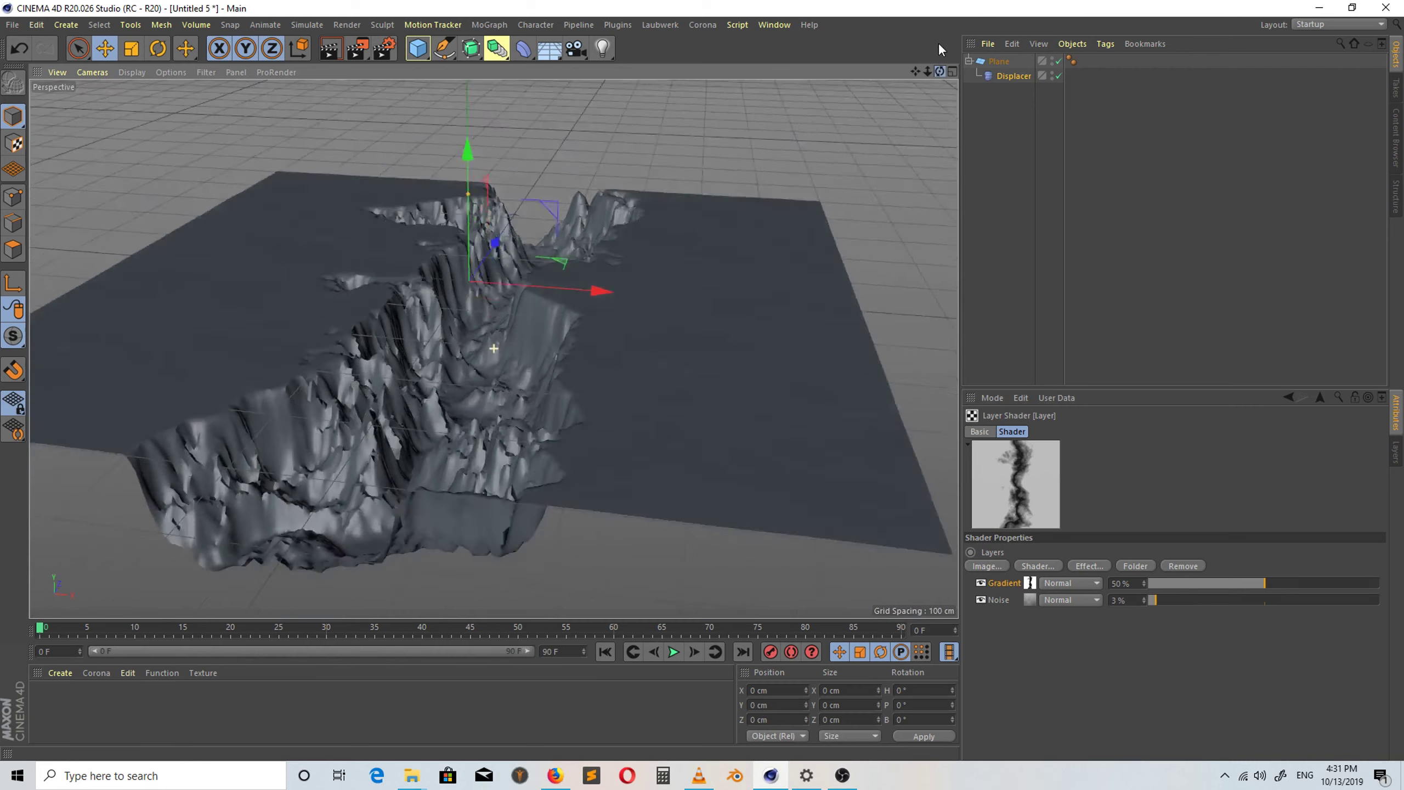
# Render a preview, then settle the Gradient layer opacity at 40%.
pyautogui.click(332, 52)
pyautogui.scroll(3, 415, 239)
pyautogui.scroll(3, 415, 239)
pyautogui.scroll(3, 414, 240)
pyautogui.scroll(-3, 414, 240)
pyautogui.scroll(-2, 414, 239)
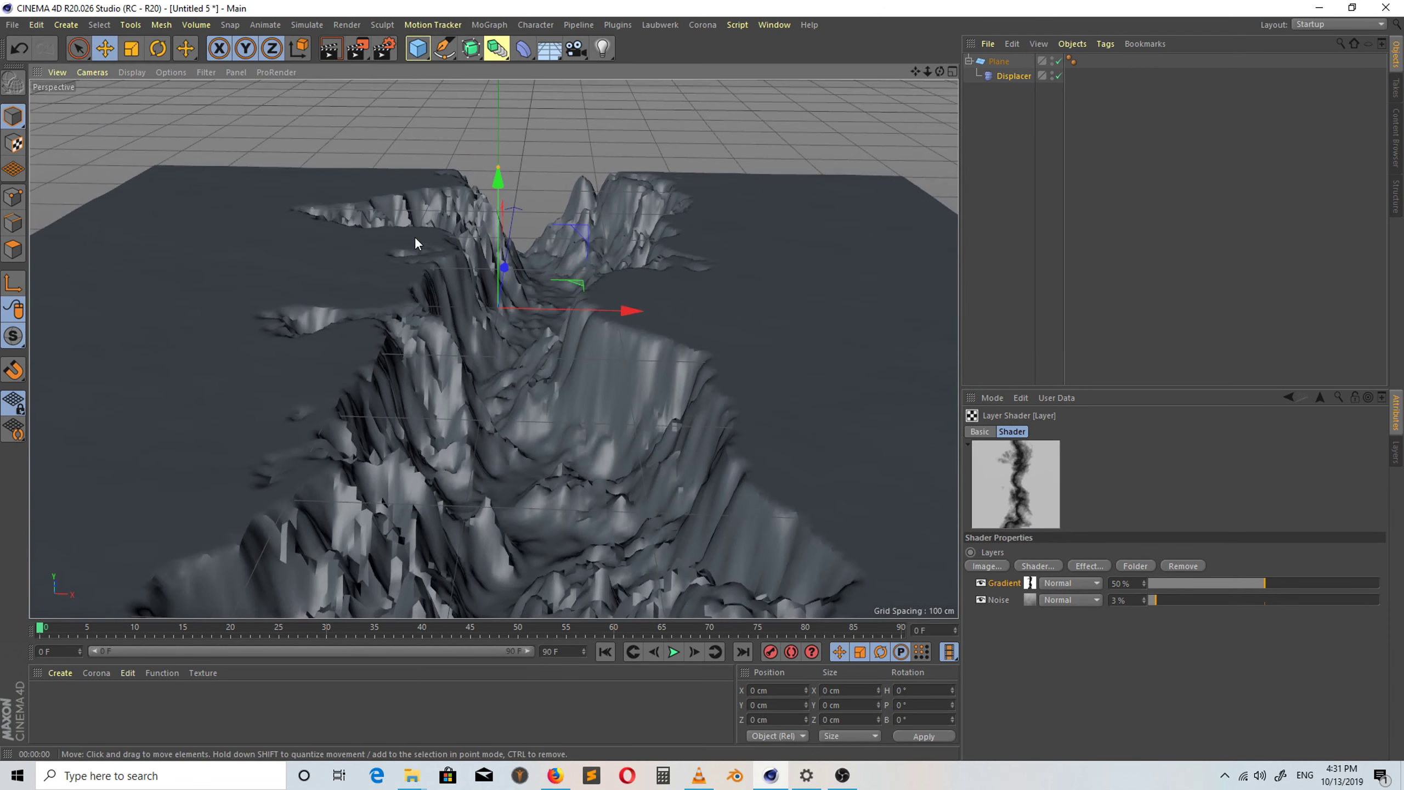
pyautogui.scroll(-2, 415, 239)
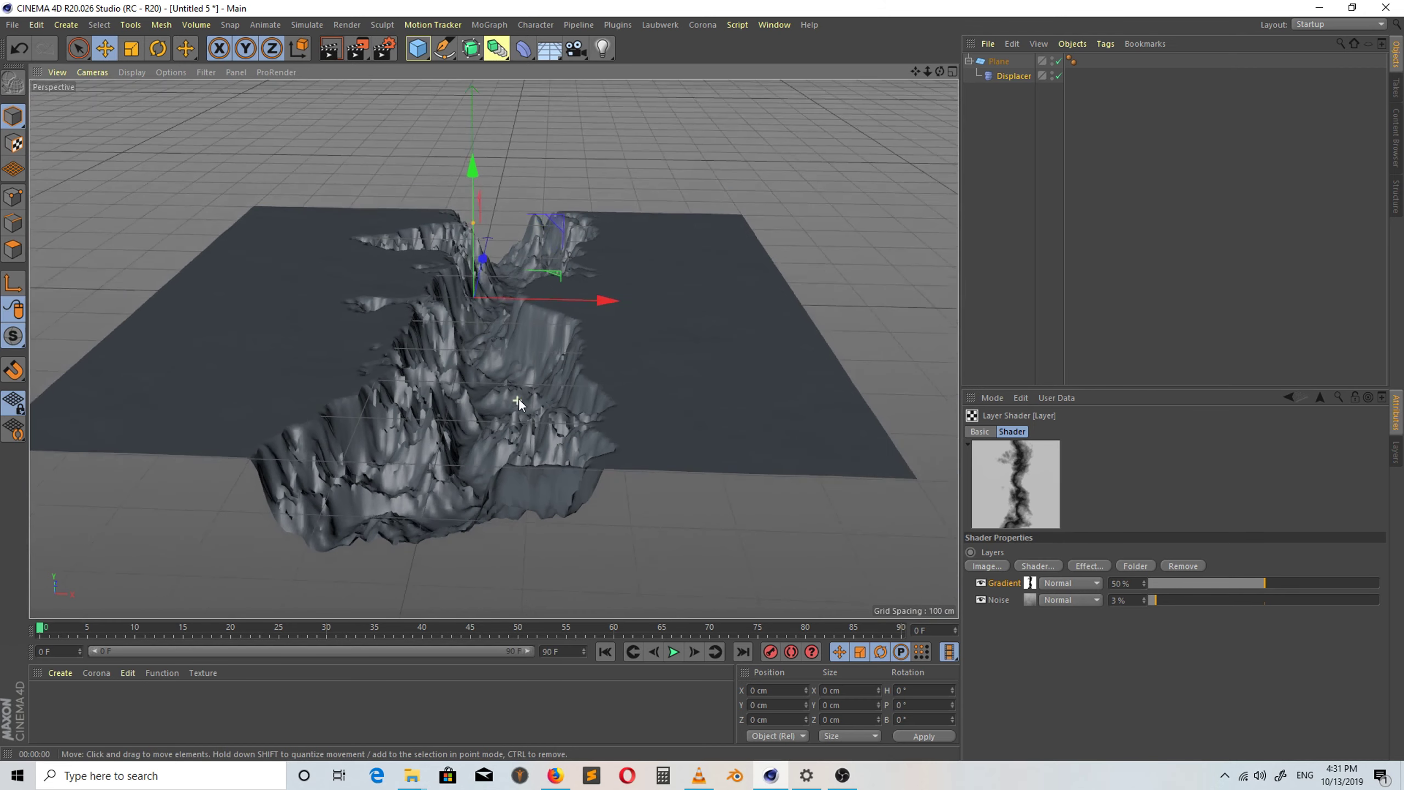
pyautogui.scroll(1, 518, 397)
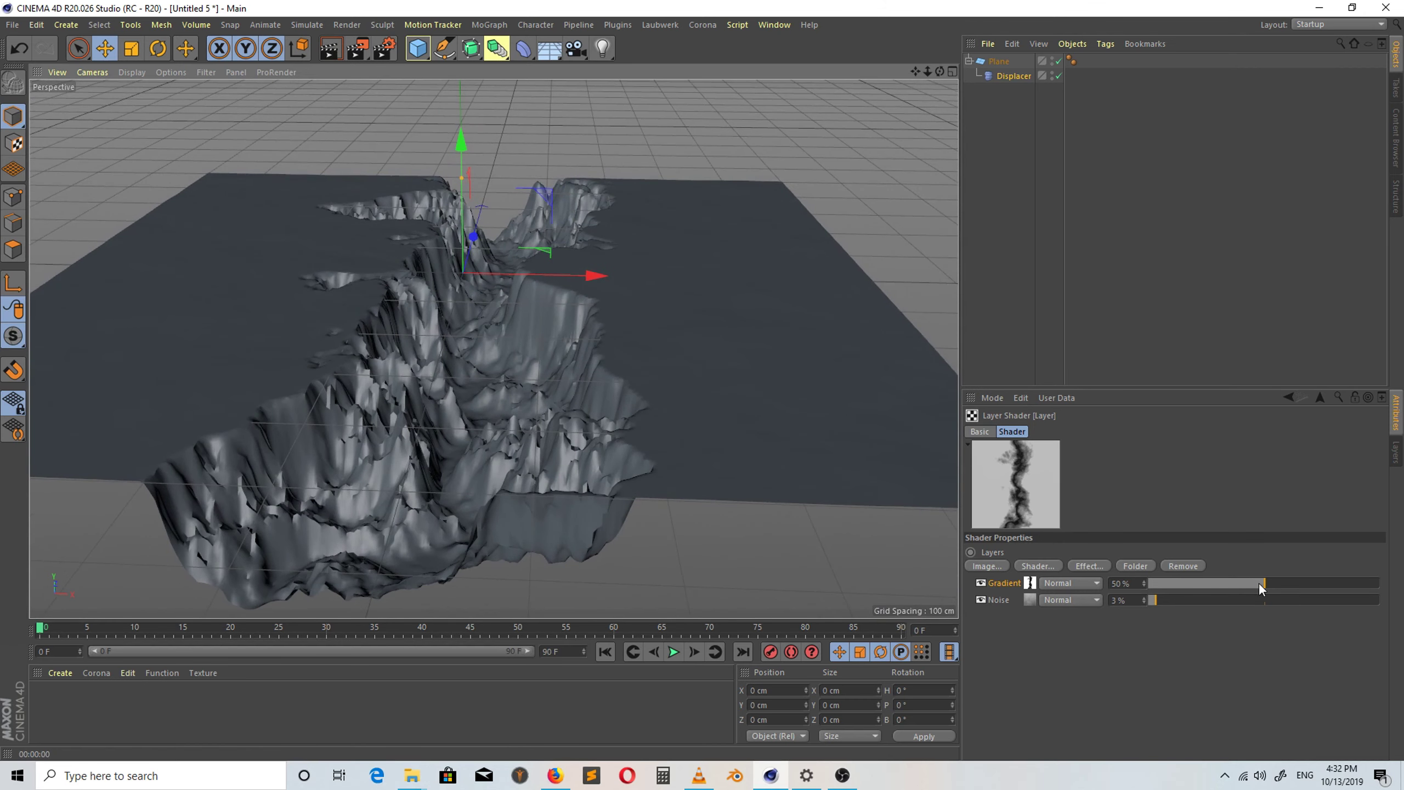
pyautogui.moveTo(1264, 587); pyautogui.dragTo(1196, 593)
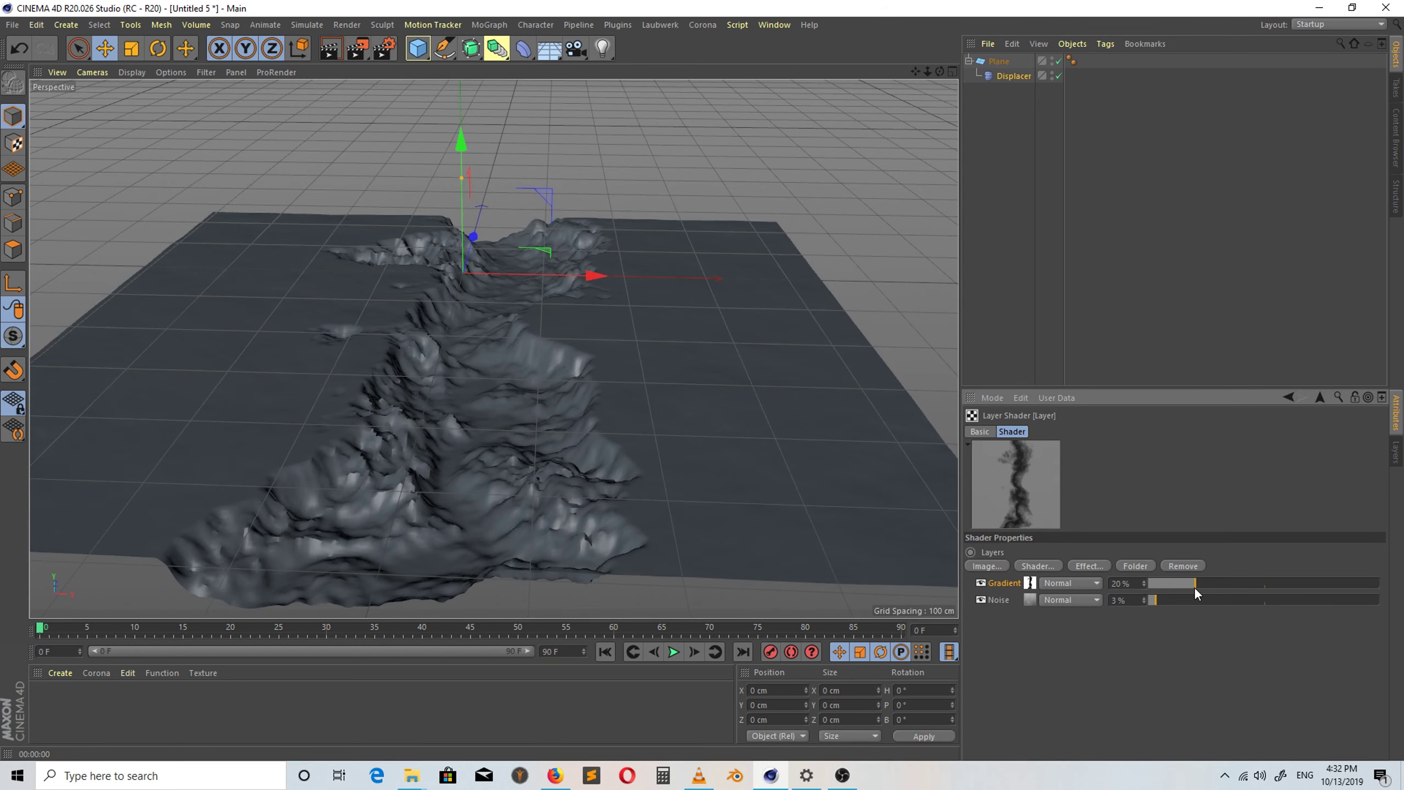
pyautogui.moveTo(1193, 587); pyautogui.dragTo(1242, 594)
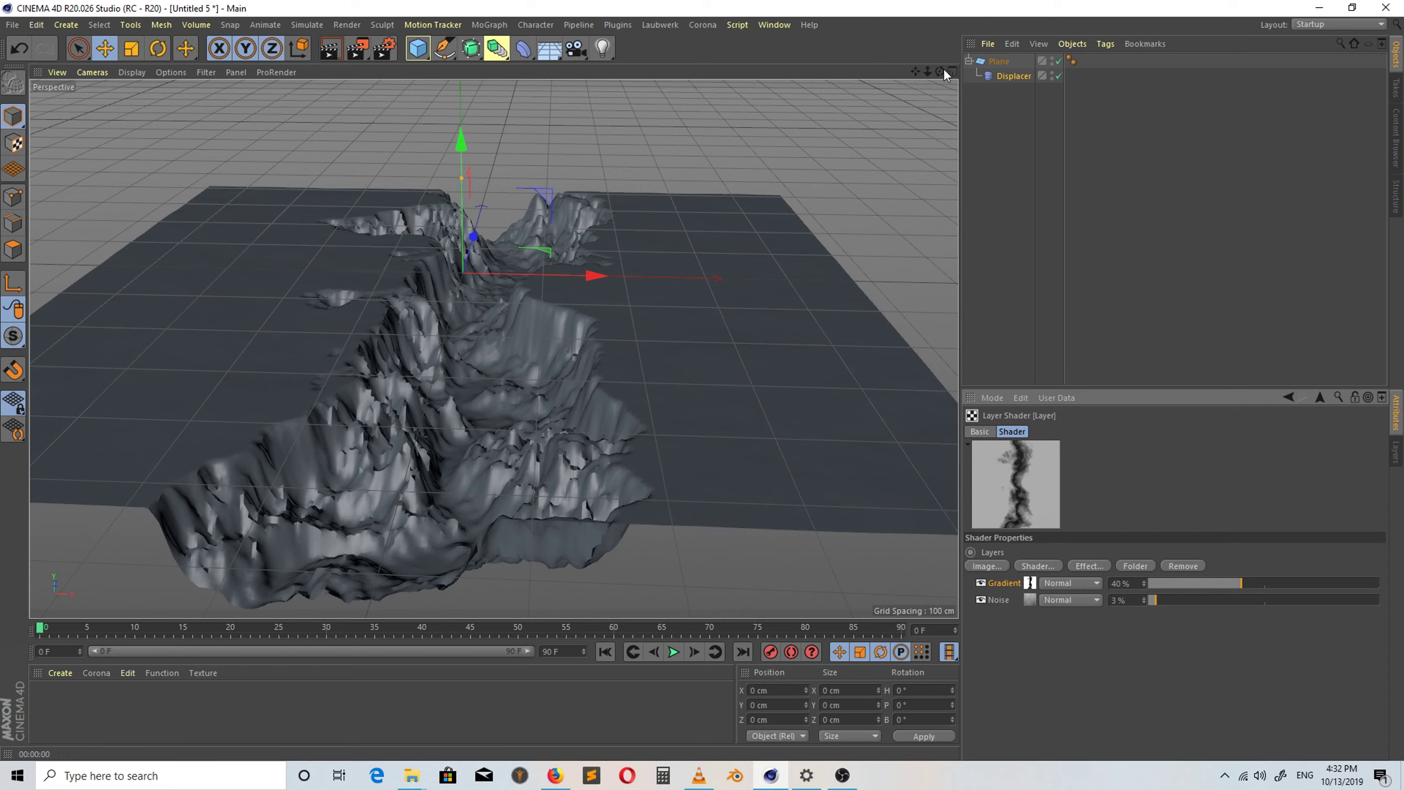
pyautogui.moveTo(941, 71)
pyautogui.mouseDown()
pyautogui.moveTo(960, 66)
pyautogui.moveTo(935, 89)
pyautogui.moveTo(950, 94)
pyautogui.mouseUp()
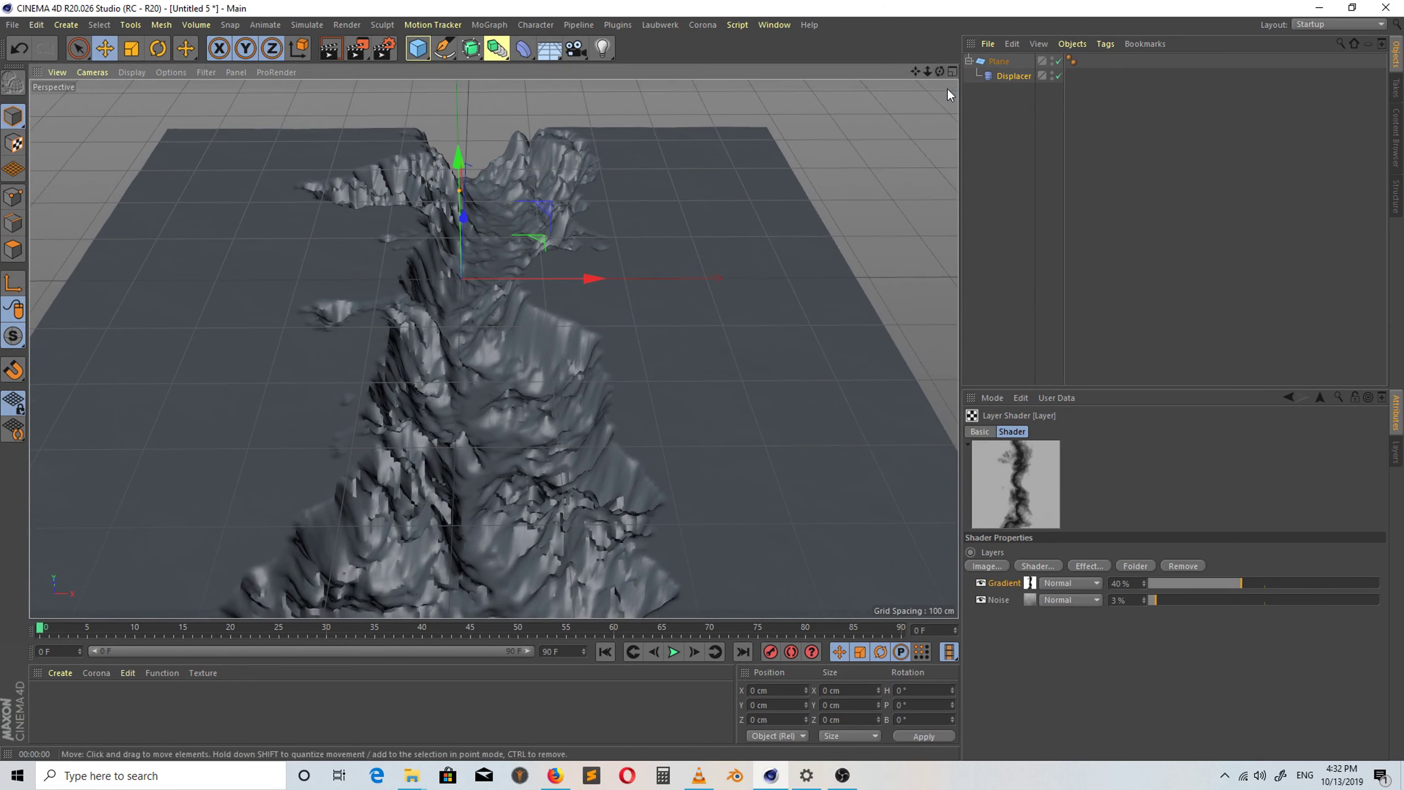
# Merge the plane and its Displacer into the polygon object Plane.1, then render a preview.
pyautogui.rightClick(1002, 60)
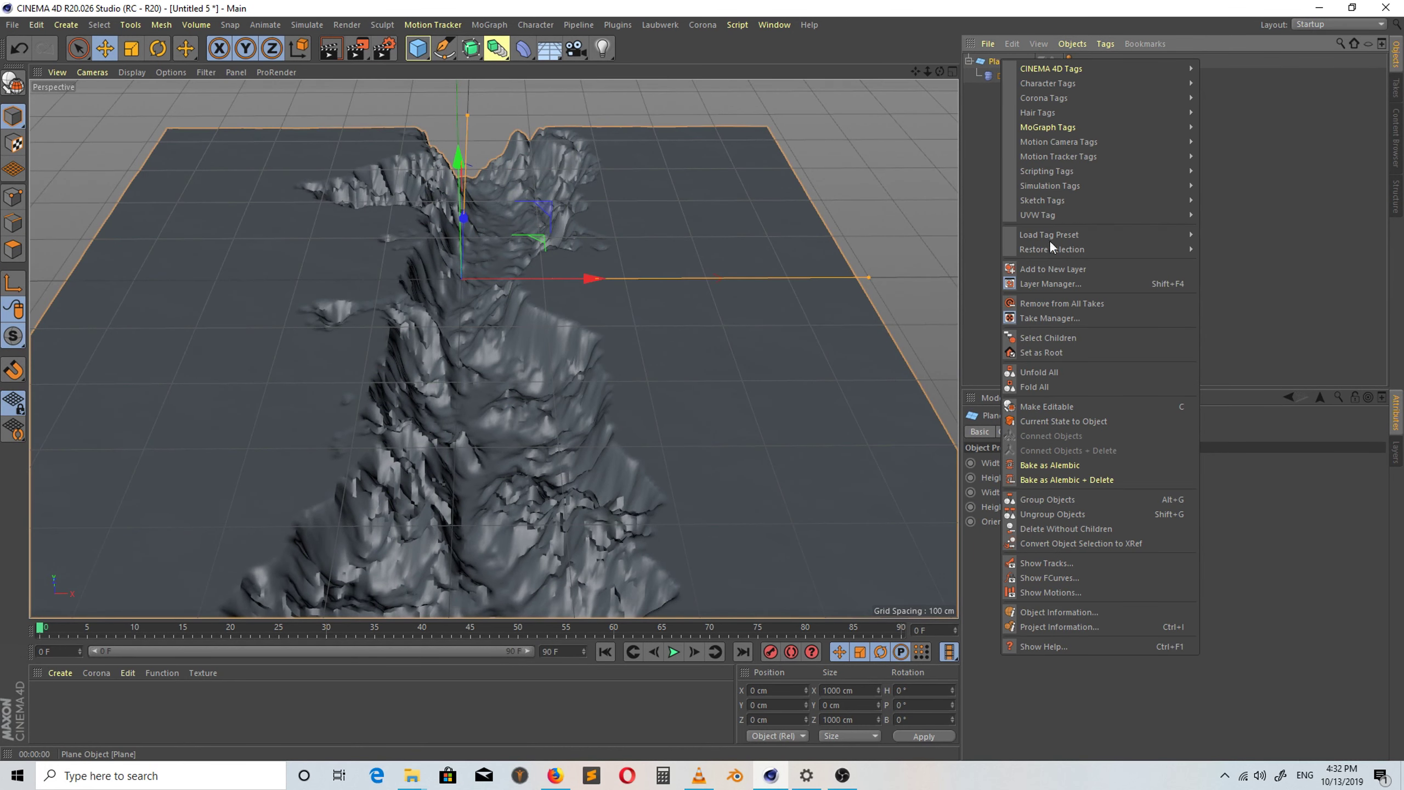
pyautogui.click(1078, 337)
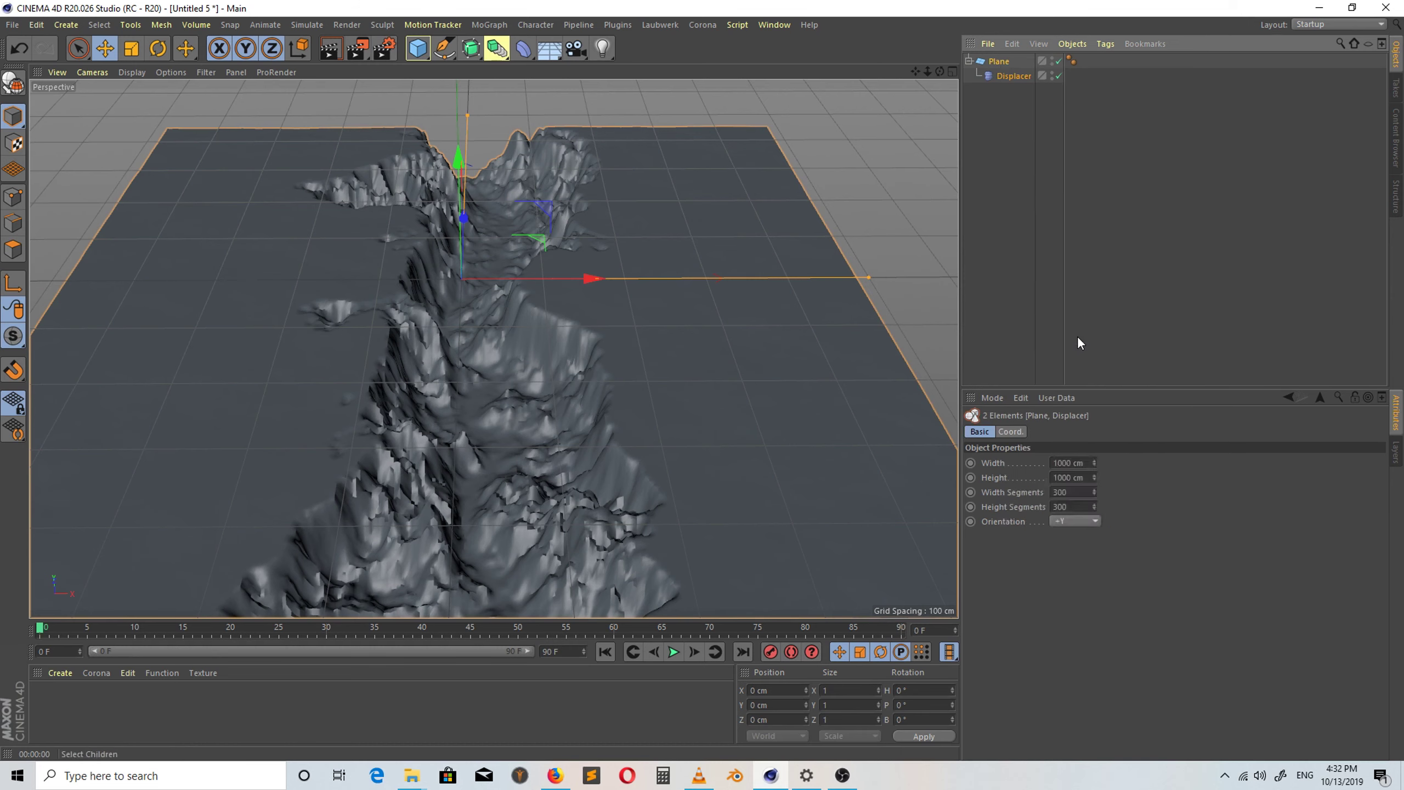
pyautogui.rightClick(1004, 60)
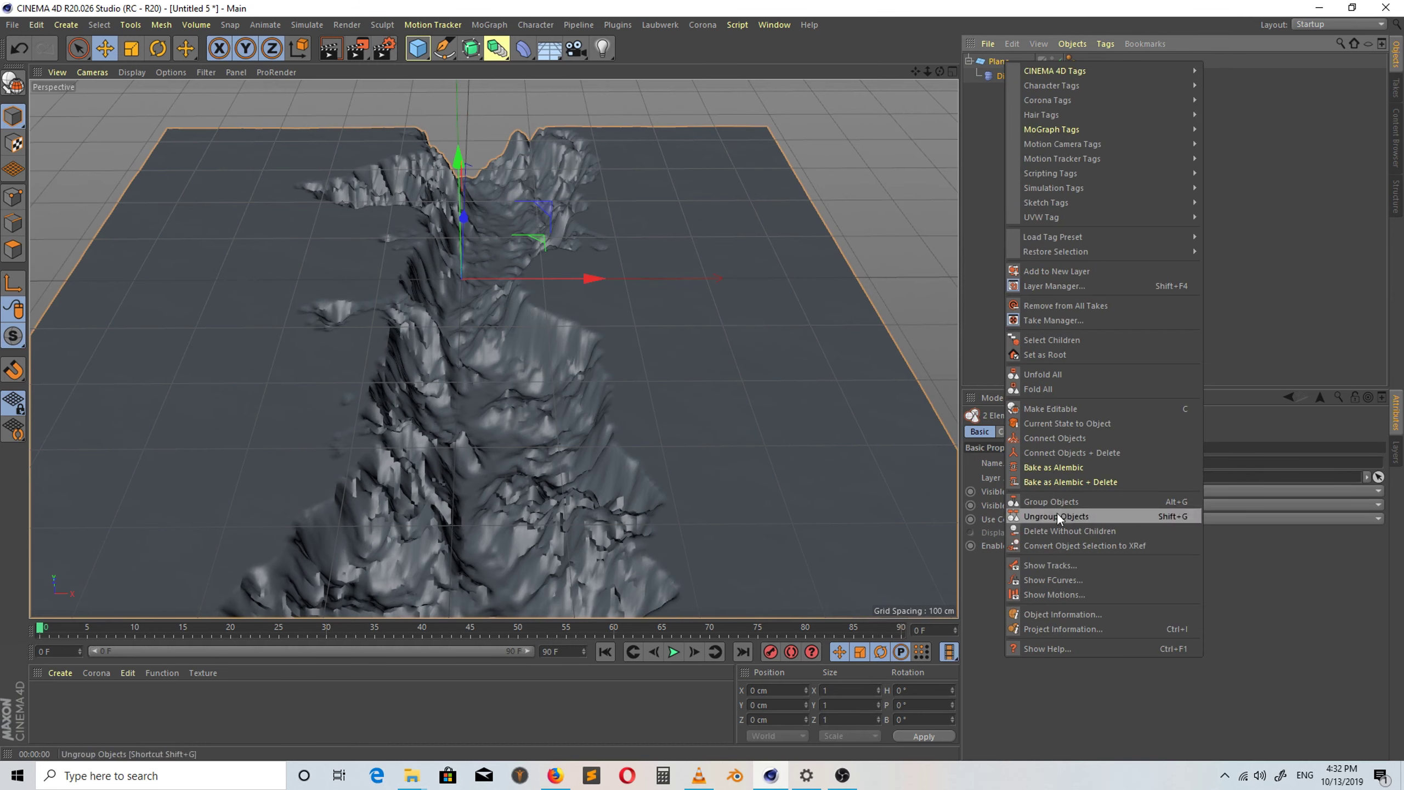
pyautogui.click(1070, 452)
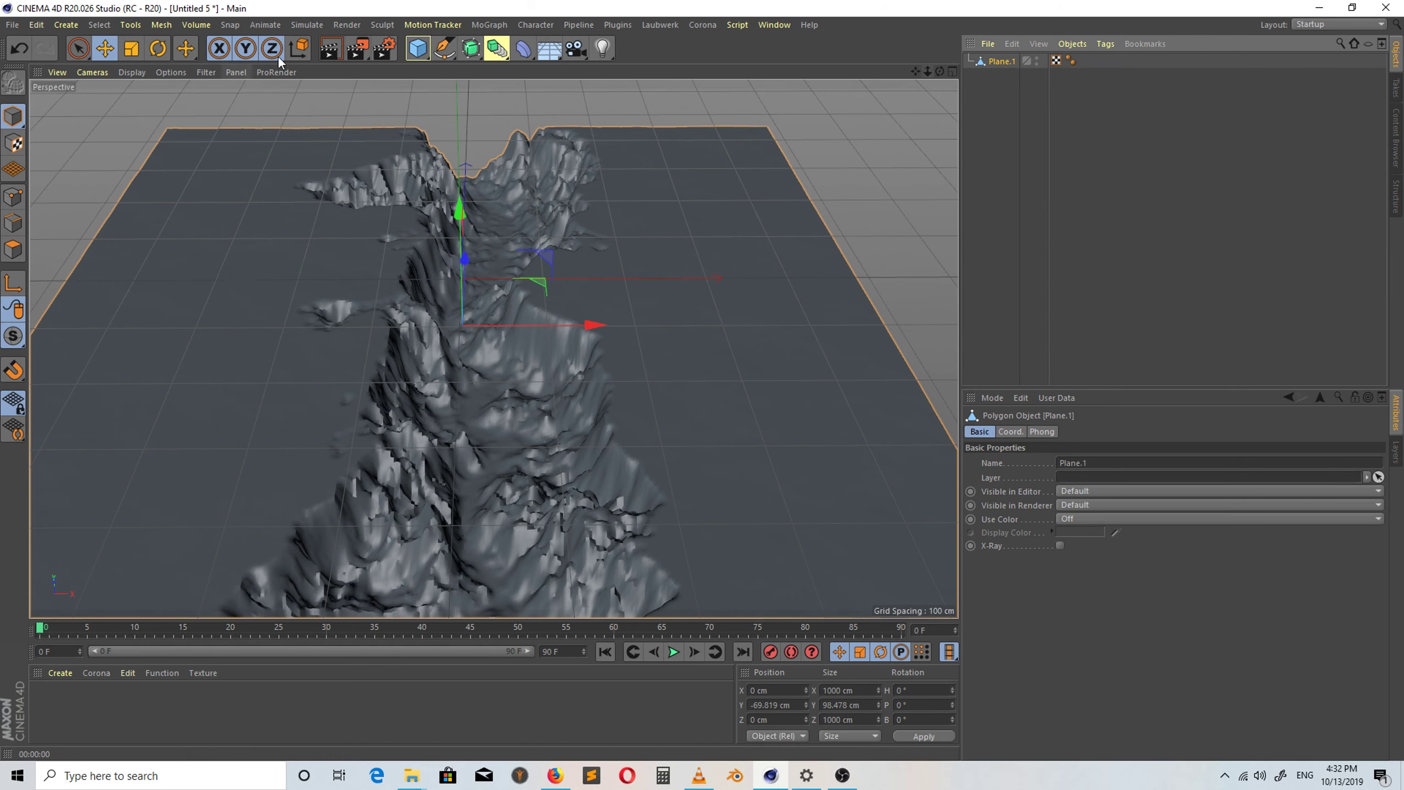
pyautogui.click(336, 49)
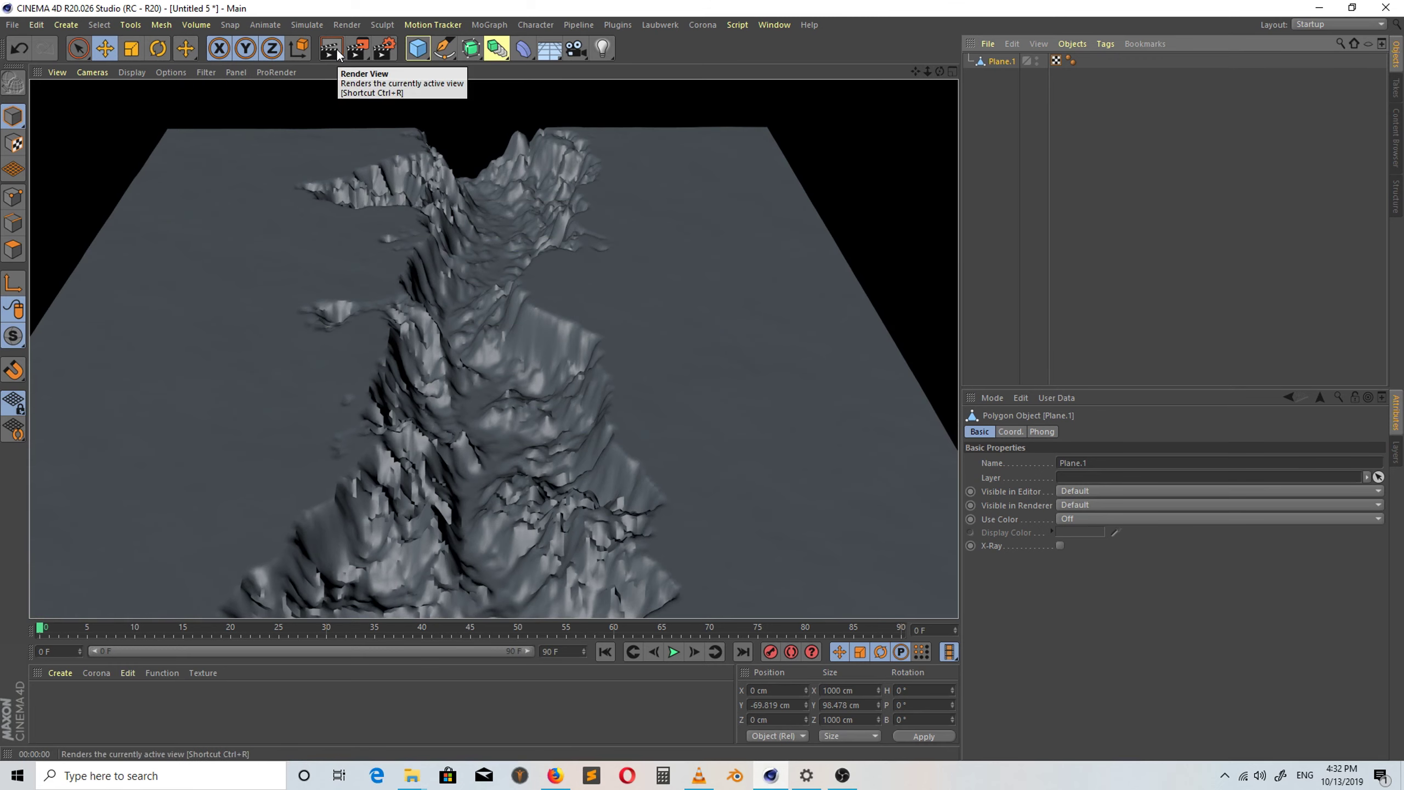
pyautogui.scroll(1, 431, 523)
pyautogui.scroll(2, 432, 524)
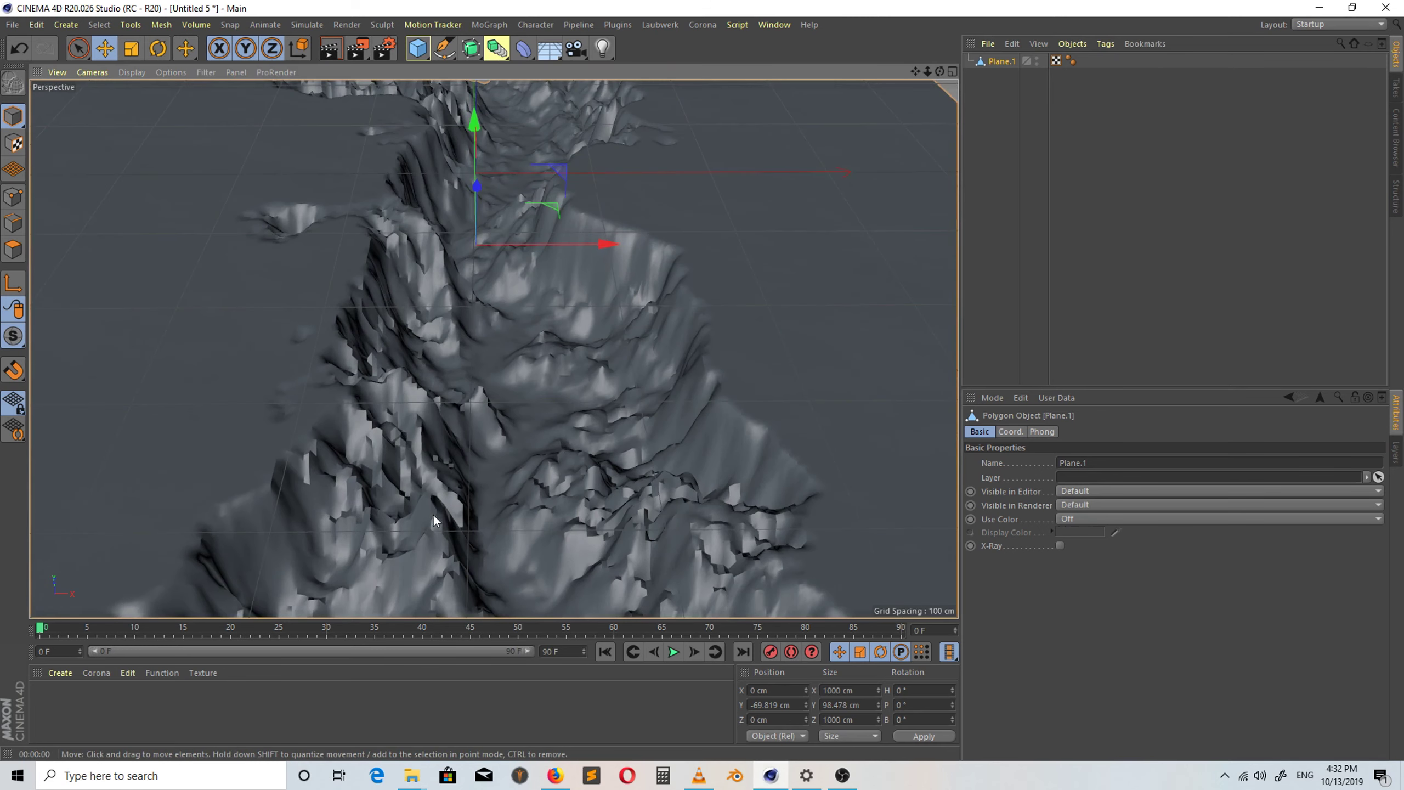
pyautogui.scroll(-3, 437, 373)
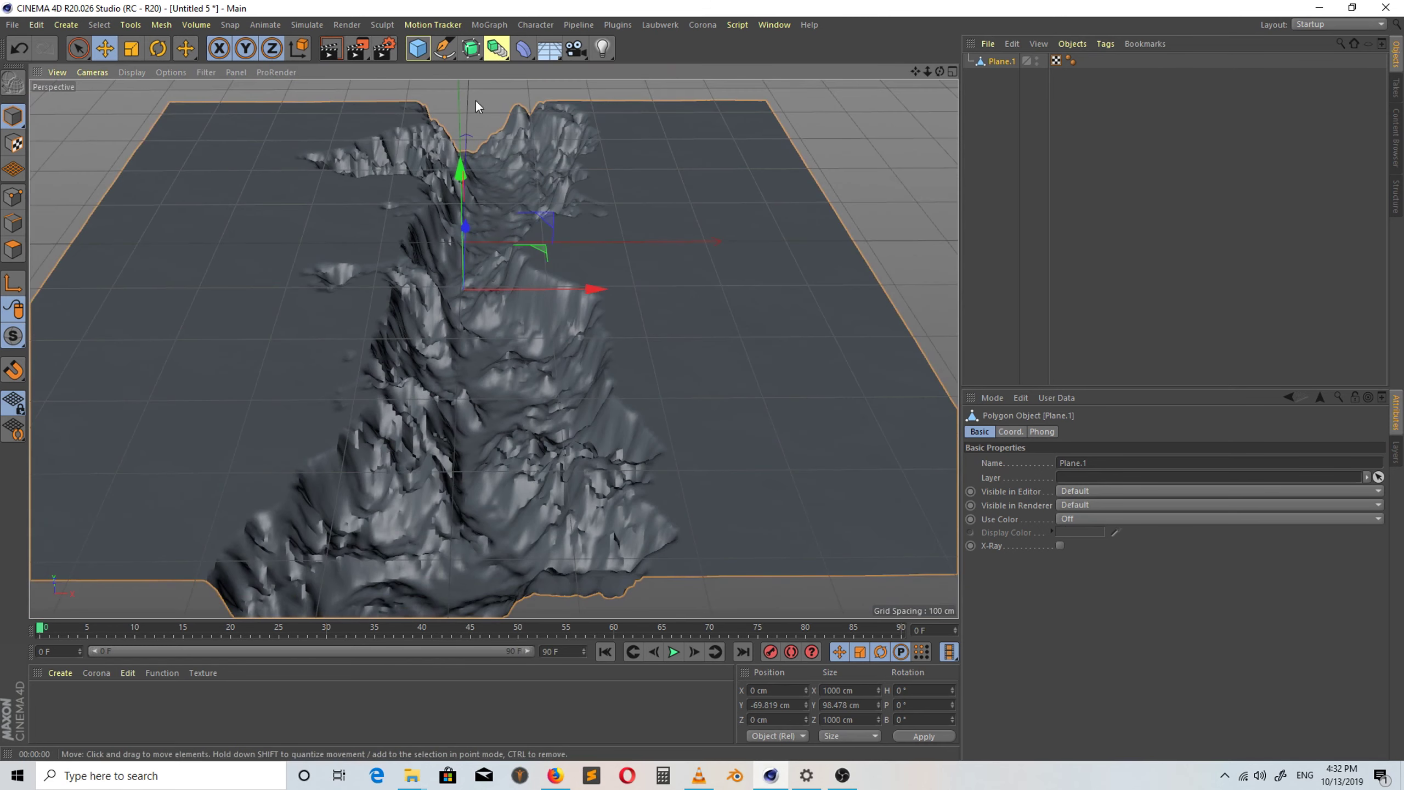
# Nest Plane.1 under a new Subdivision Surface and render the smoothed canyon.
pyautogui.click(470, 53)
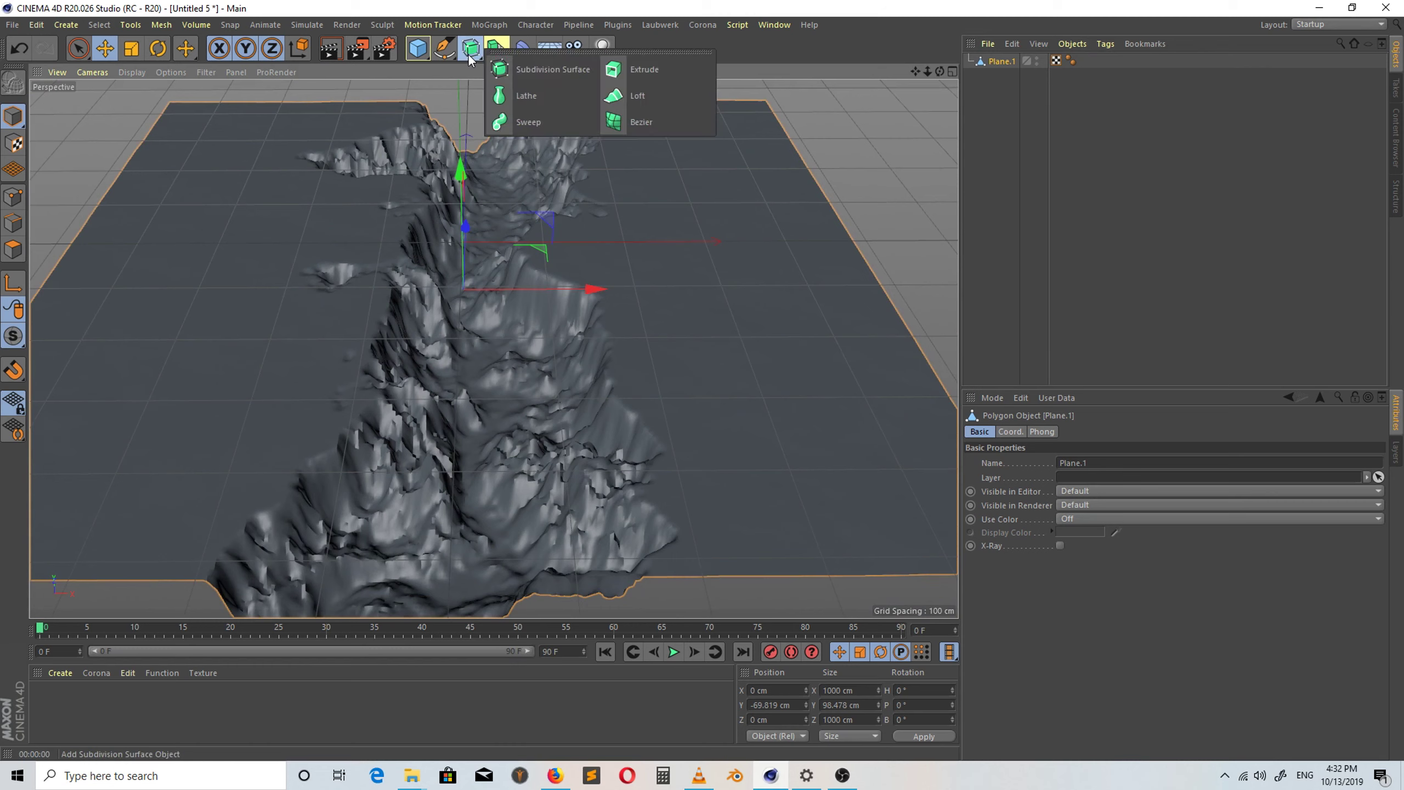
pyautogui.click(512, 70)
pyautogui.moveTo(1000, 76)
pyautogui.mouseDown()
pyautogui.moveTo(1010, 60)
pyautogui.moveTo(915, 55)
pyautogui.moveTo(950, 27)
pyautogui.mouseUp()
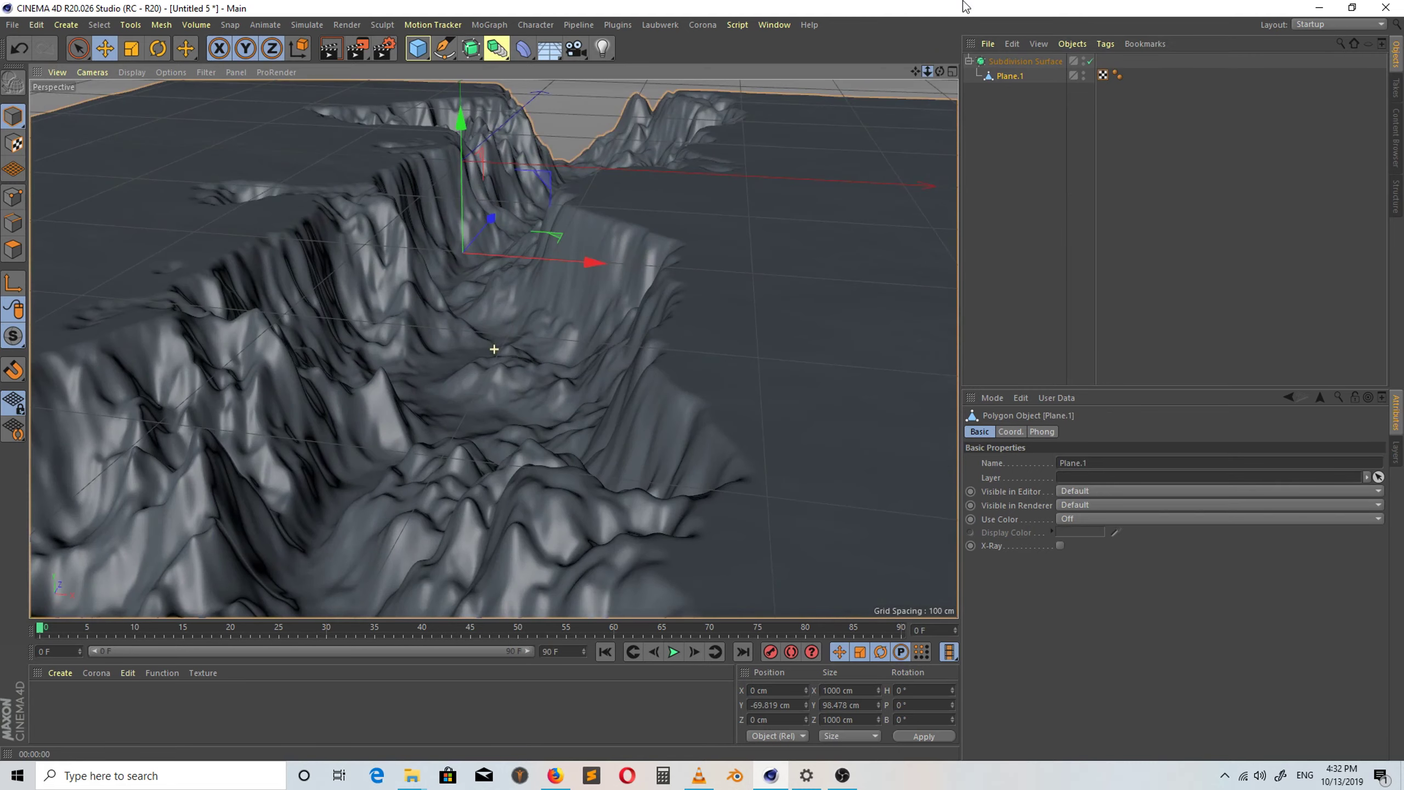
pyautogui.click(330, 47)
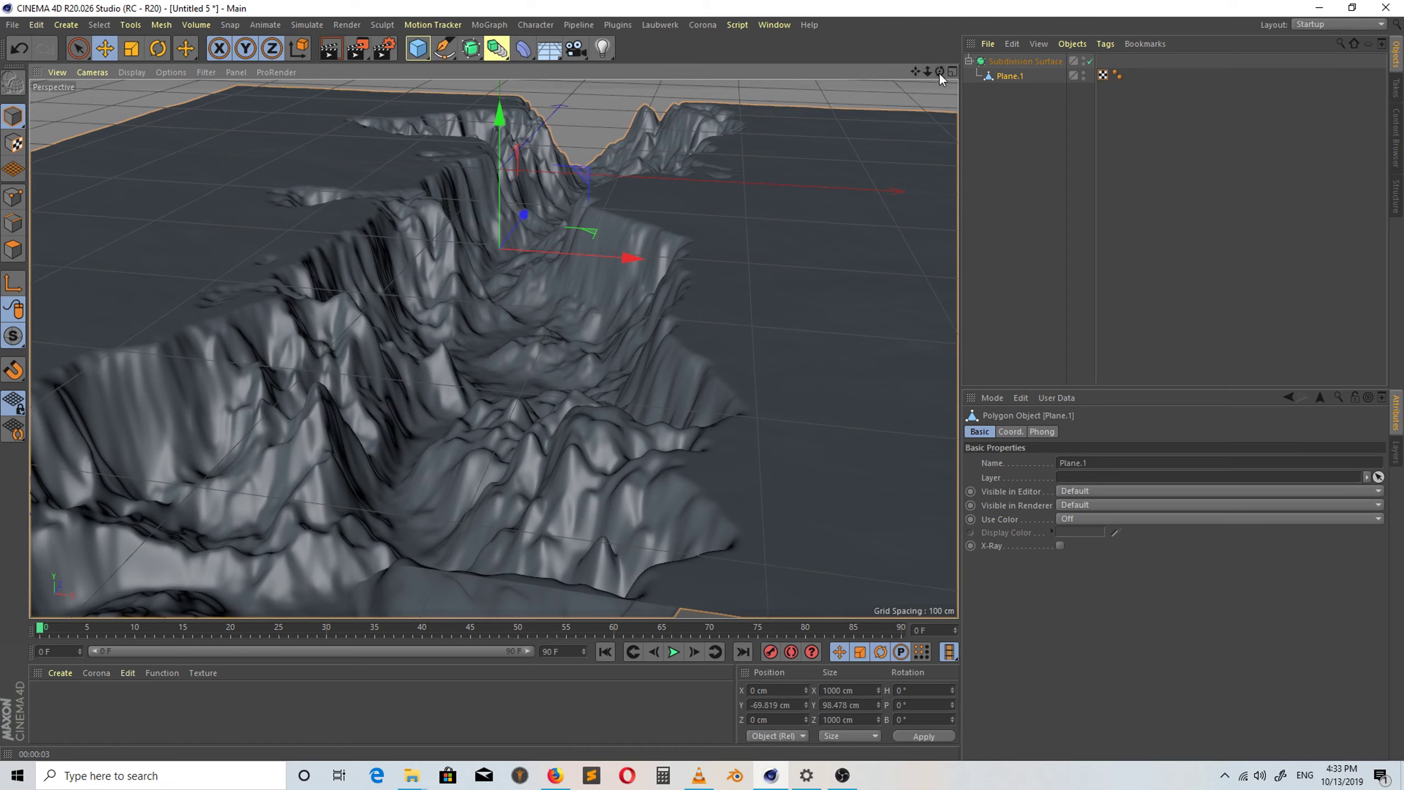
pyautogui.moveTo(940, 72); pyautogui.dragTo(951, 75)
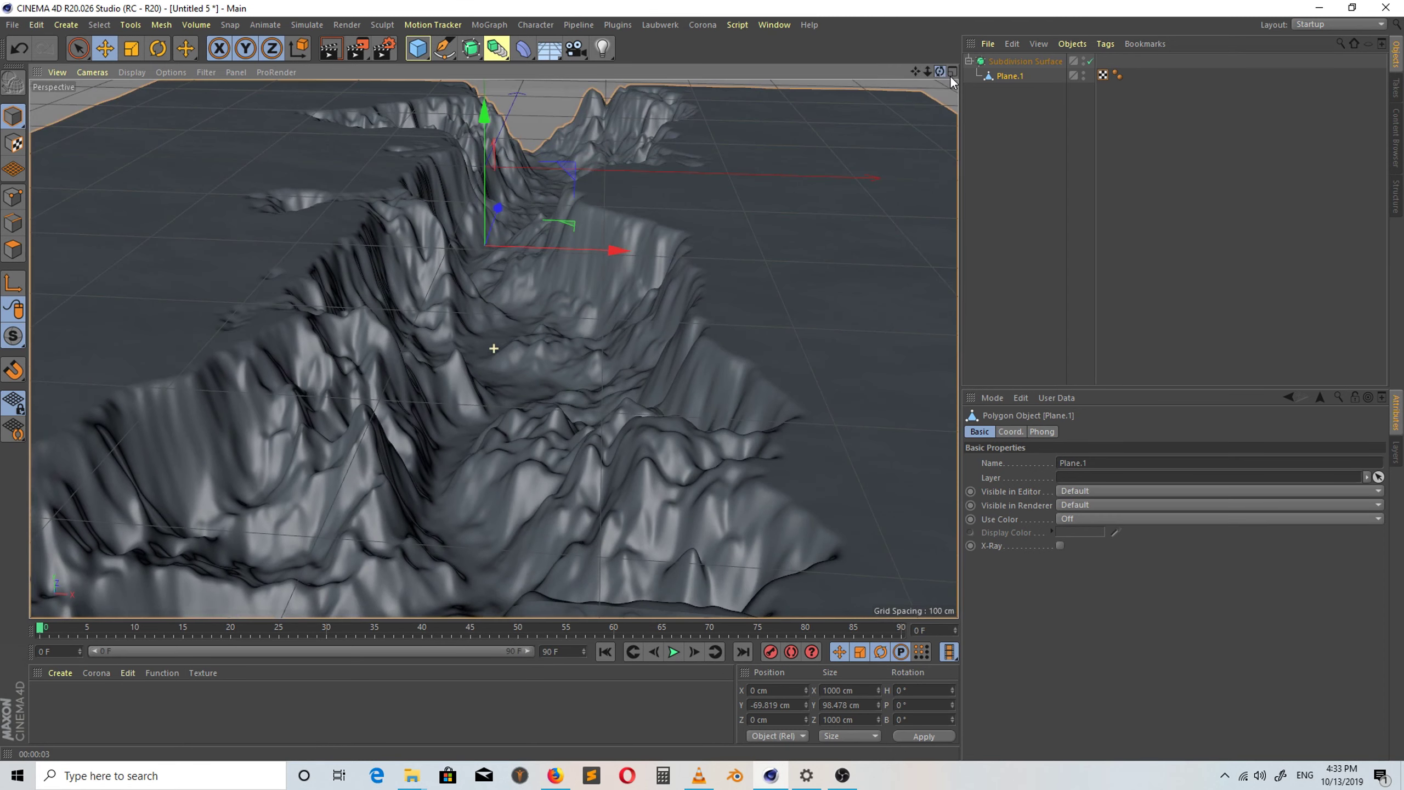
# Lower the Subdivision Surface editor subdivision level to 1.
pyautogui.click(1015, 60)
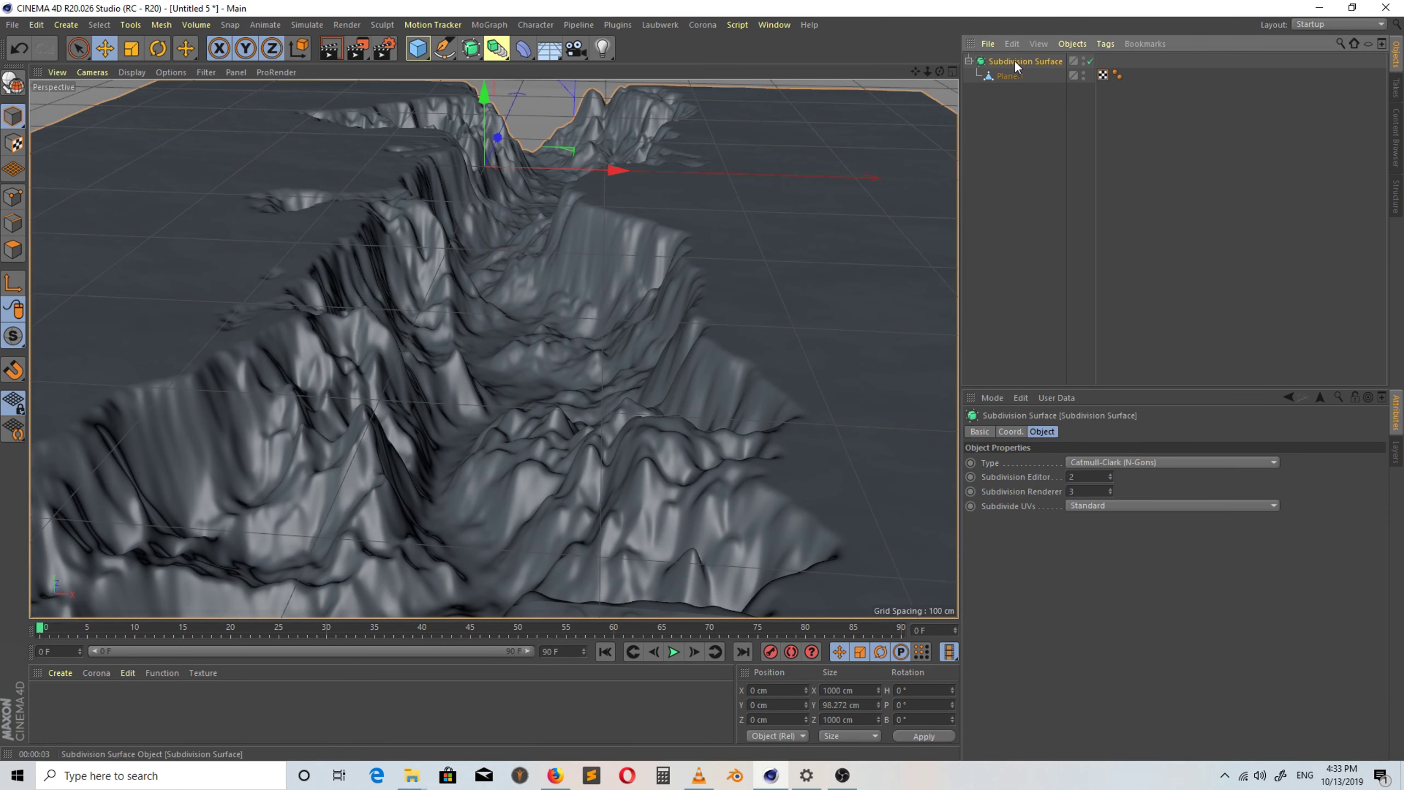
pyautogui.click(1111, 478)
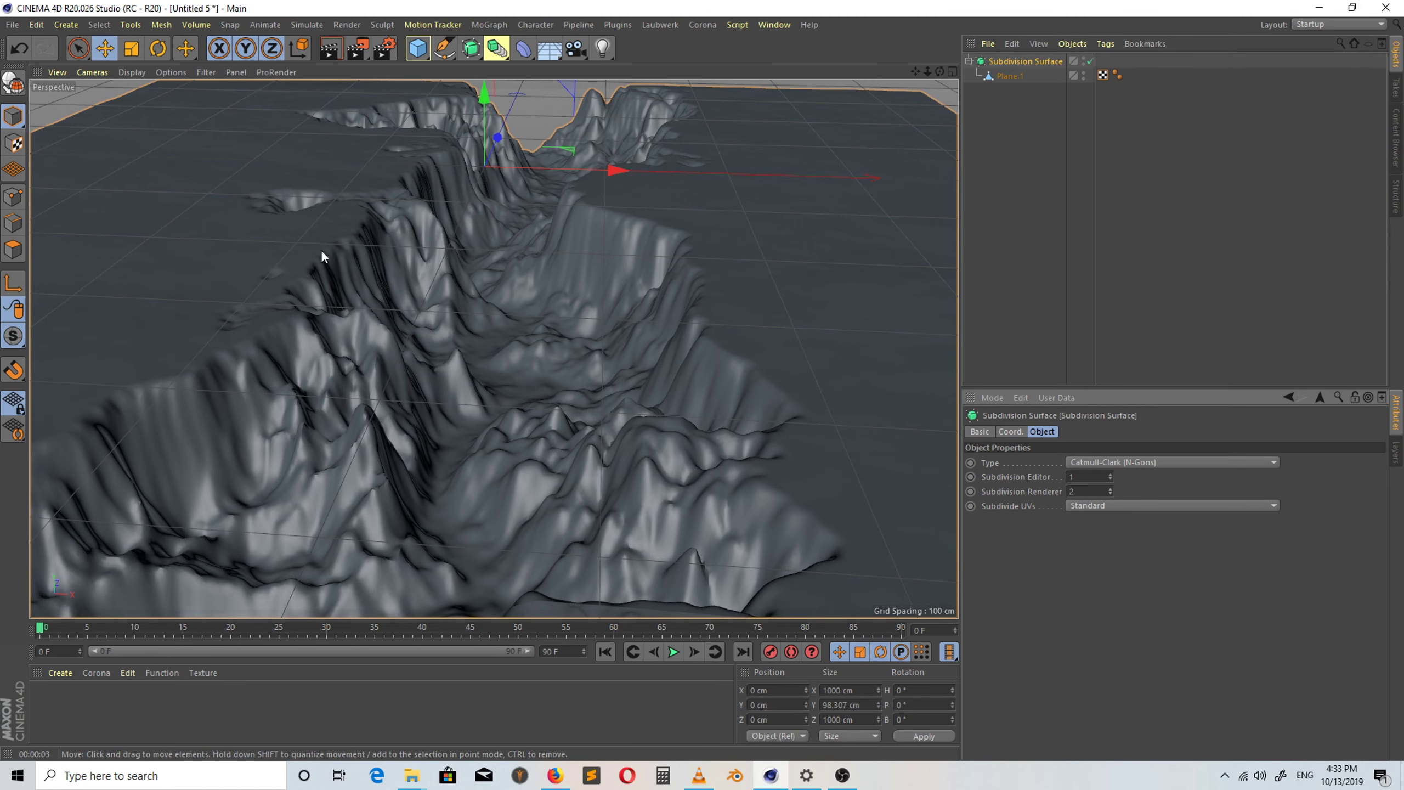
pyautogui.moveTo(939, 76)
pyautogui.mouseDown()
pyautogui.moveTo(931, 101)
pyautogui.moveTo(922, 82)
pyautogui.mouseUp()
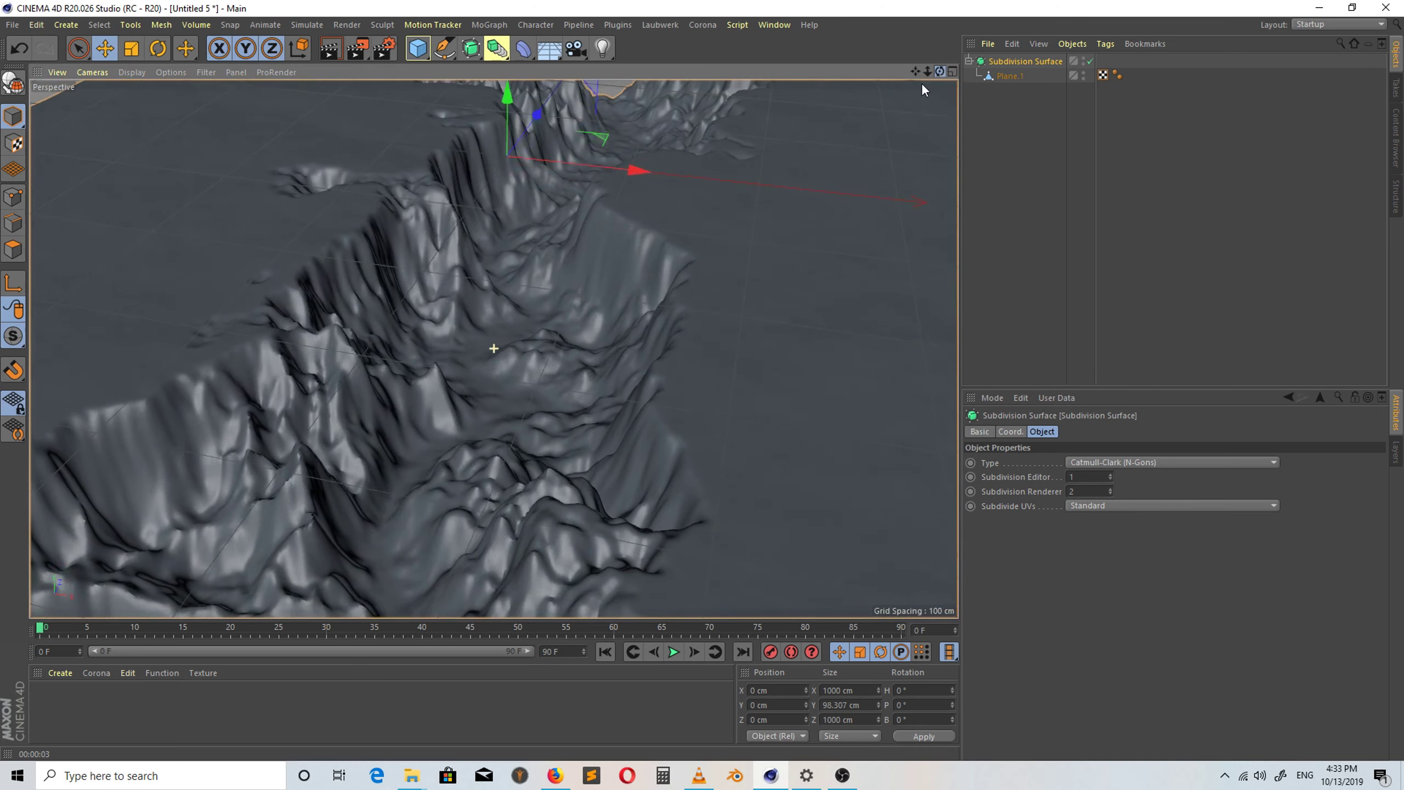
# Merge the Subdivision Surface and Plane.1 into the polygon object Subdivision Surface.1.
pyautogui.rightClick(994, 63)
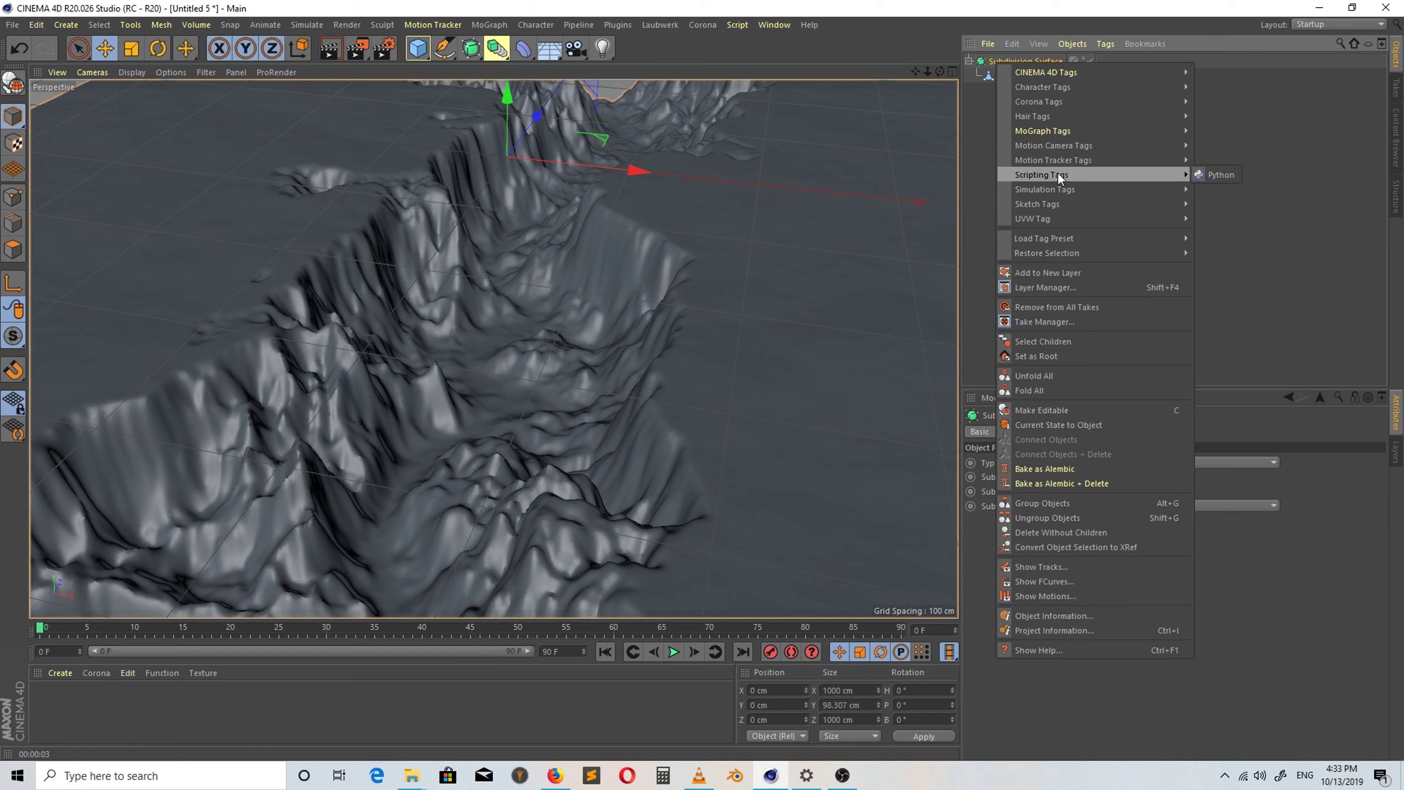
pyautogui.click(1058, 340)
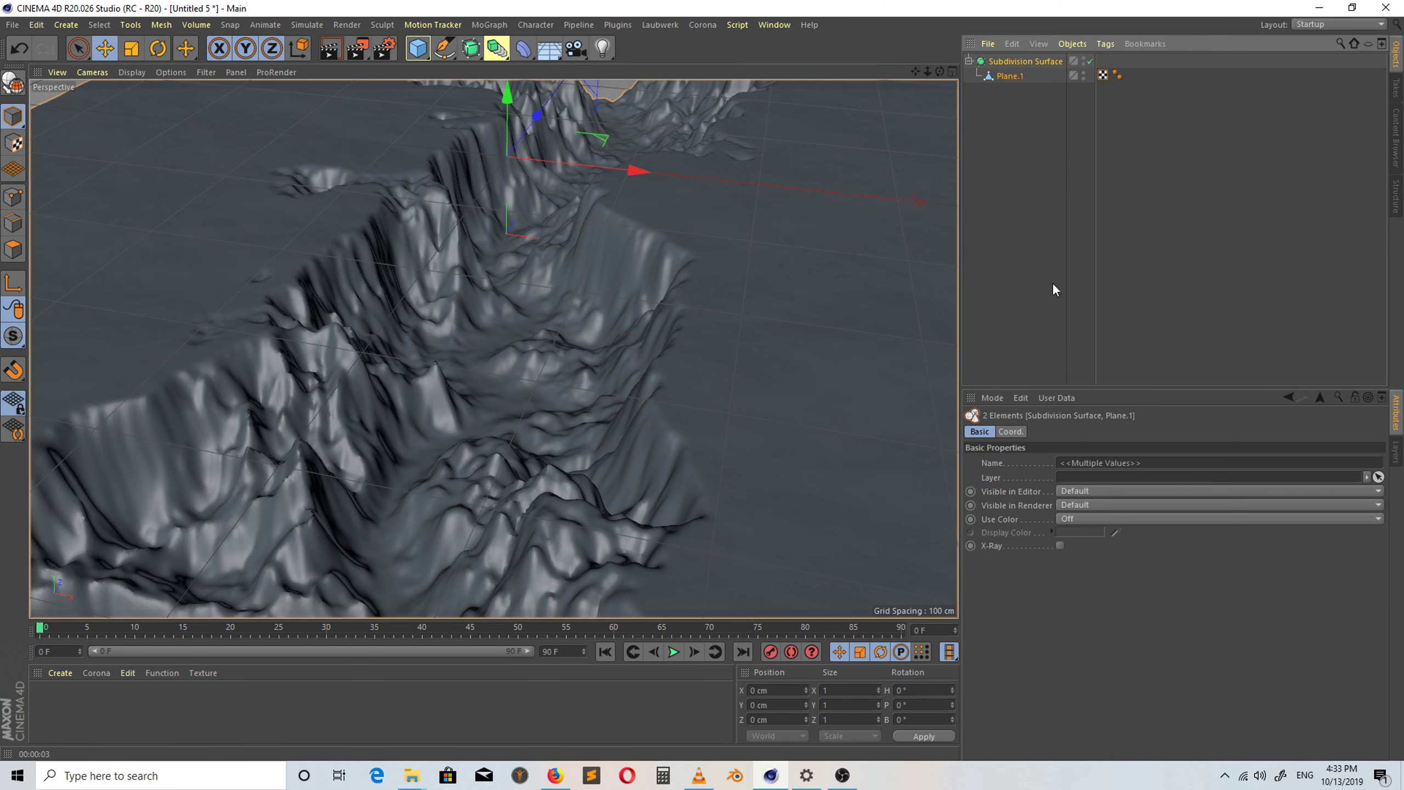
pyautogui.rightClick(1012, 65)
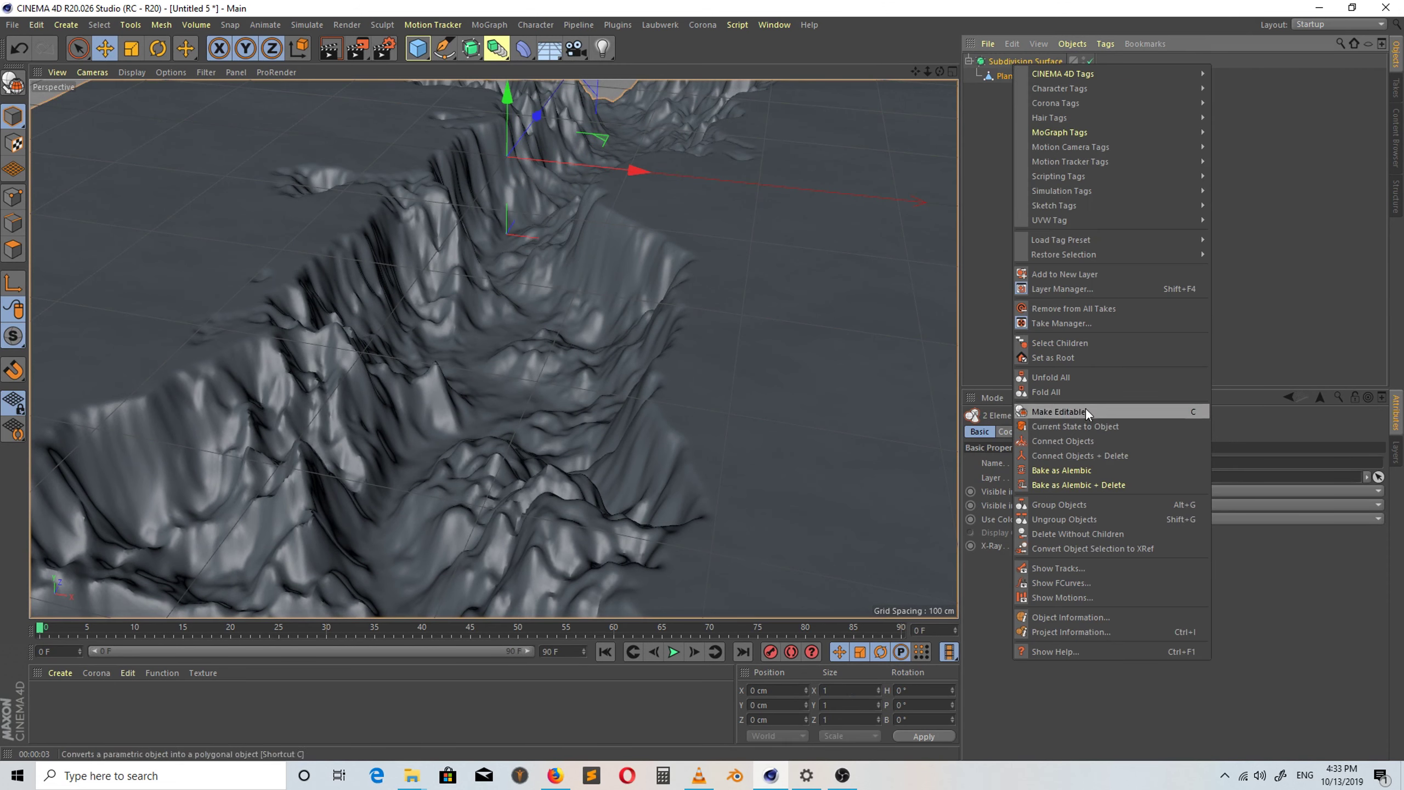
pyautogui.click(1084, 455)
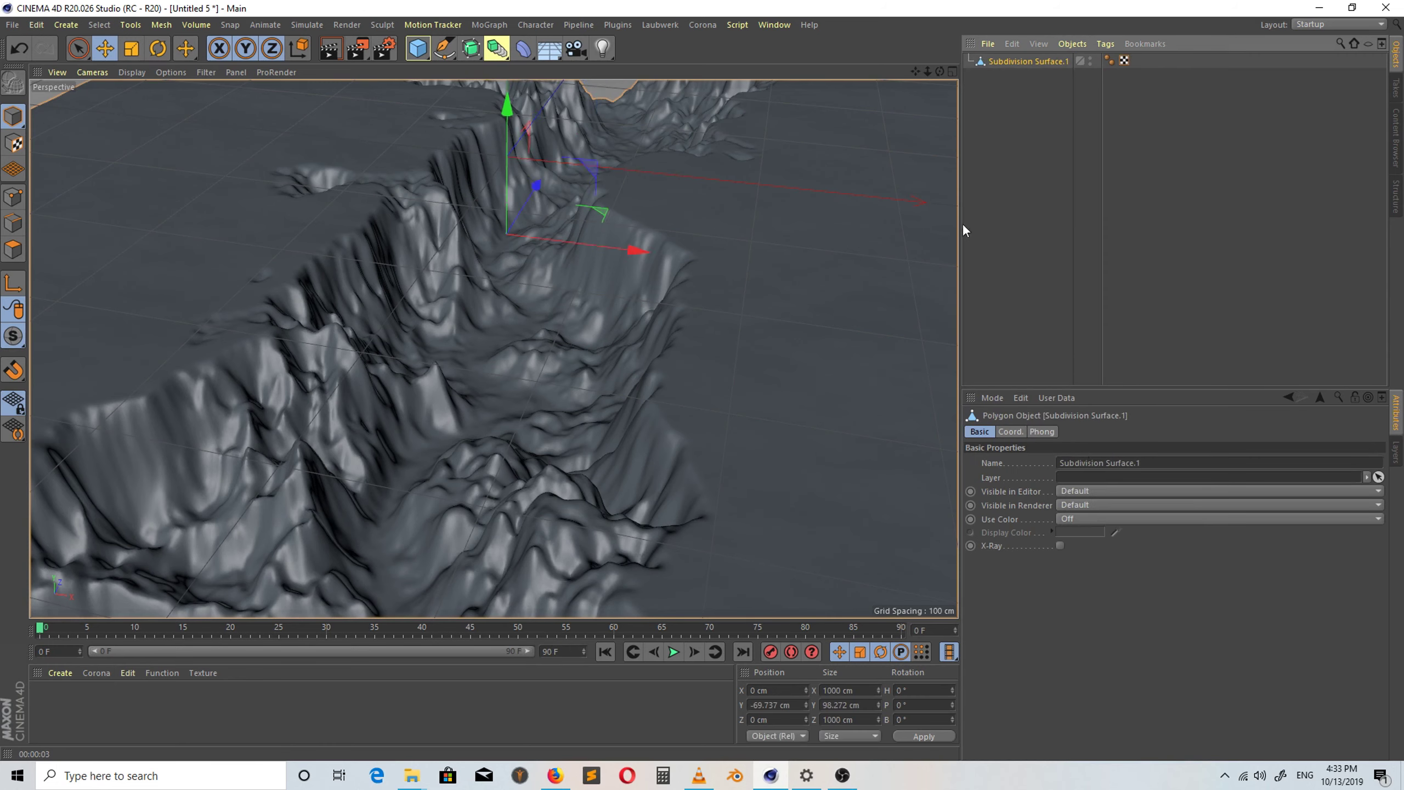
pyautogui.moveTo(928, 73)
pyautogui.mouseDown()
pyautogui.moveTo(923, 132)
pyautogui.moveTo(944, 94)
pyautogui.mouseUp()
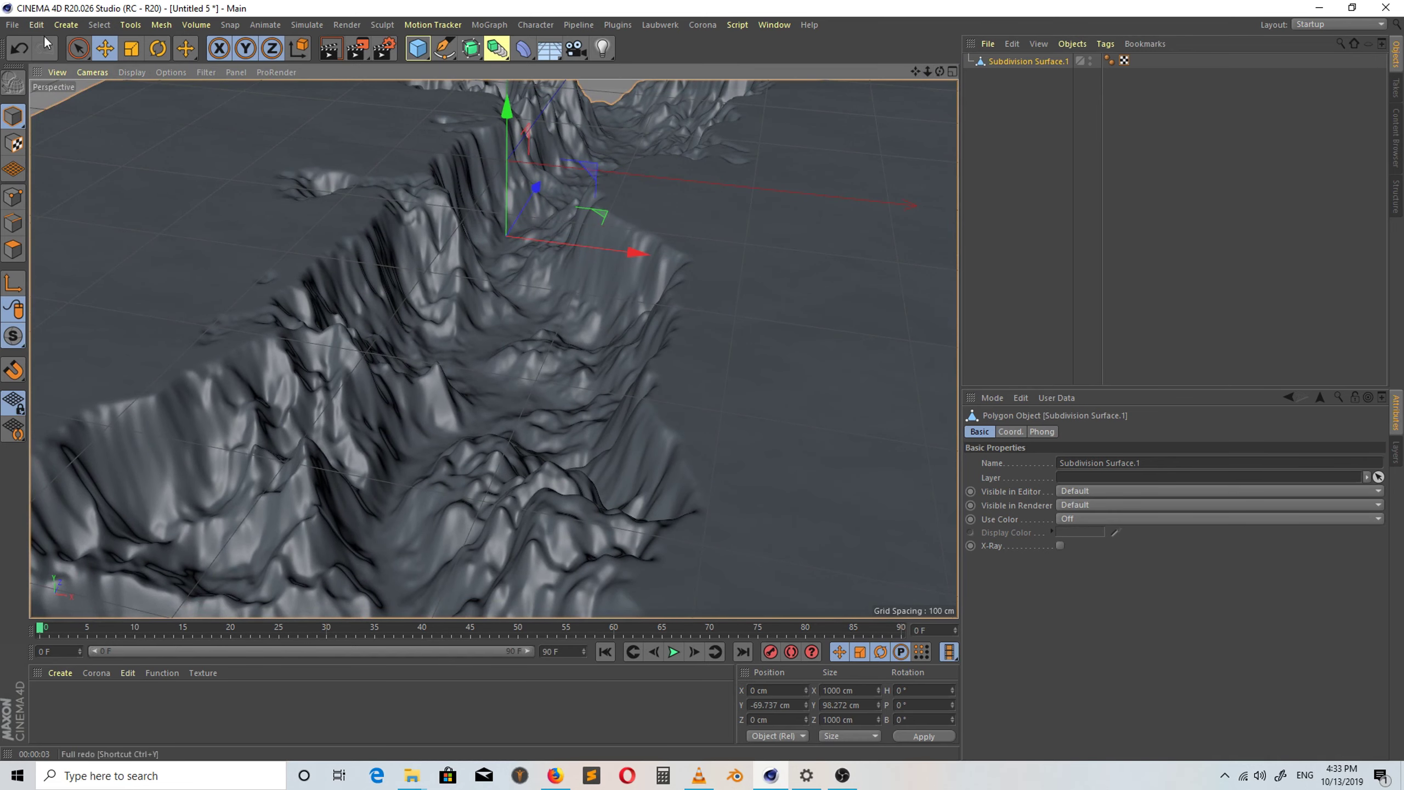
# Export the terrain as Wavefront OBJ named 'landscape 2' with default export settings.
pyautogui.click(14, 25)
pyautogui.moveTo(66, 306)
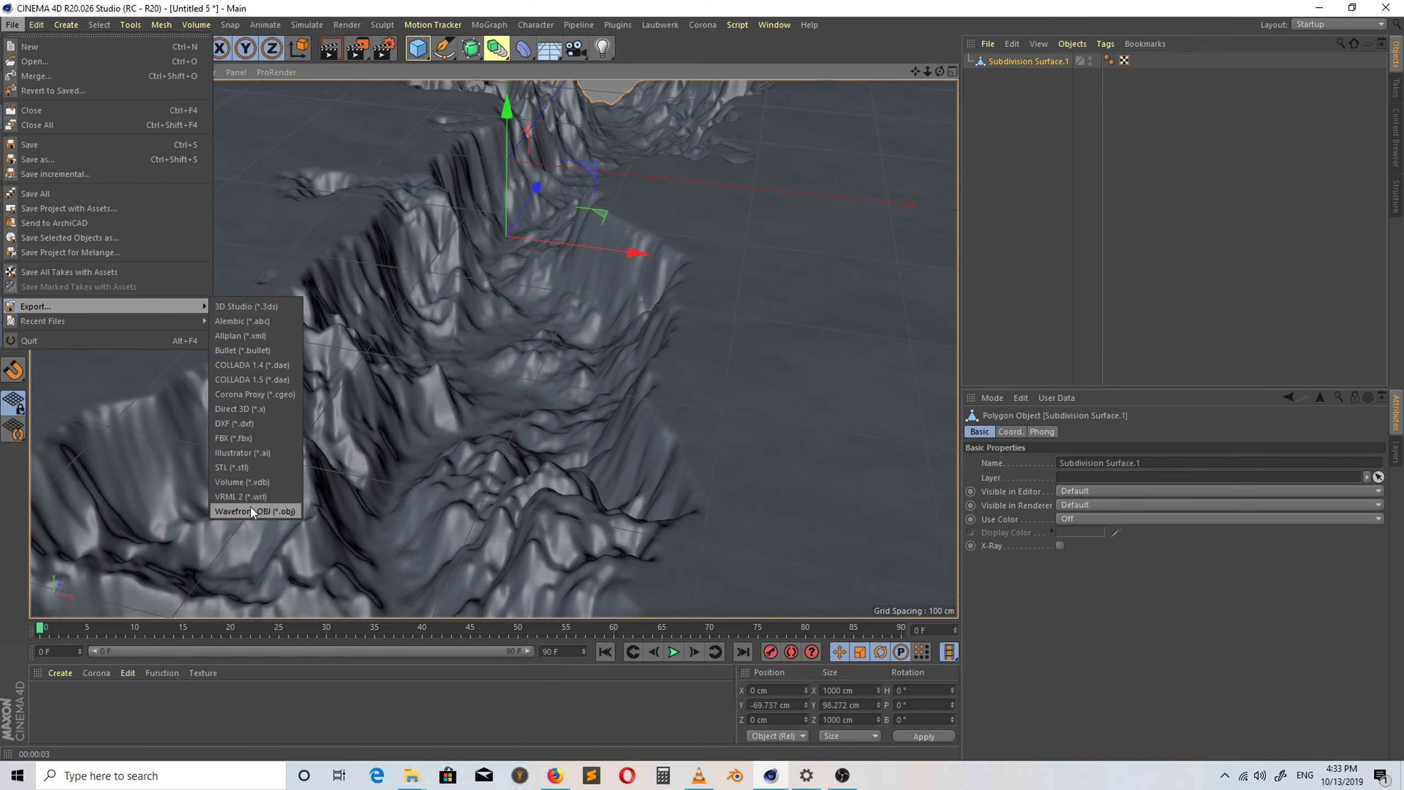
pyautogui.click(253, 512)
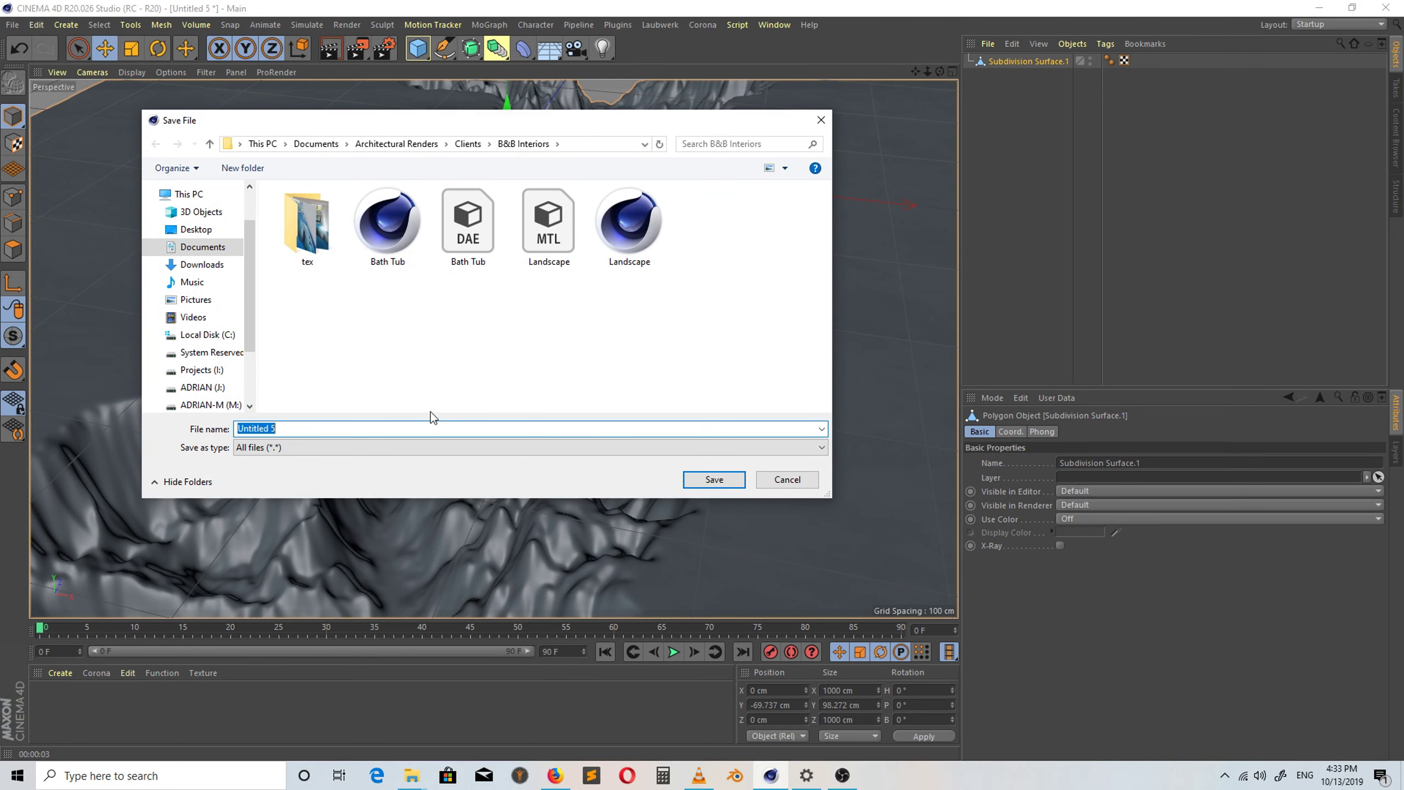
pyautogui.write('L')
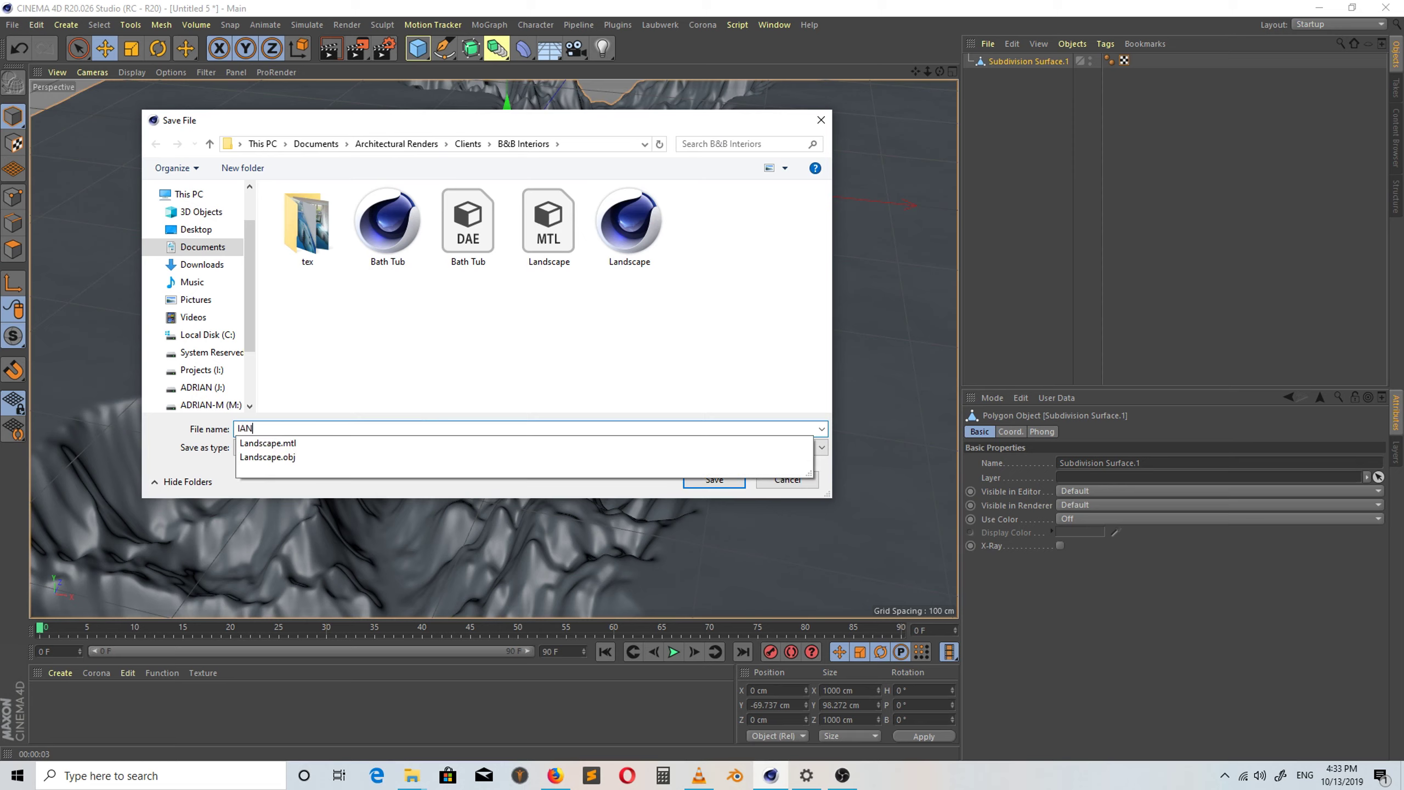
pyautogui.press('BackSpace')
pyautogui.write('landscap')
pyautogui.write('e 2')
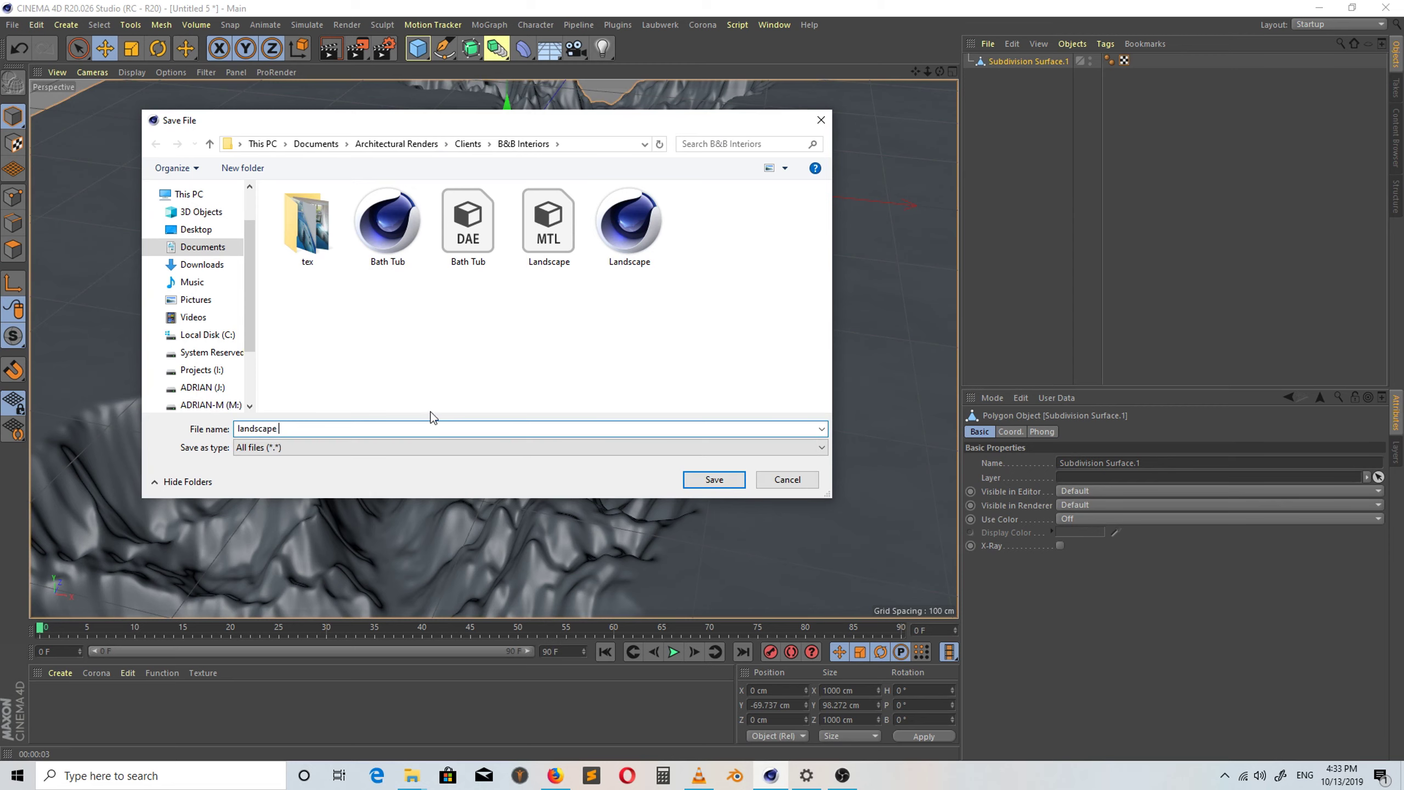
pyautogui.click(708, 483)
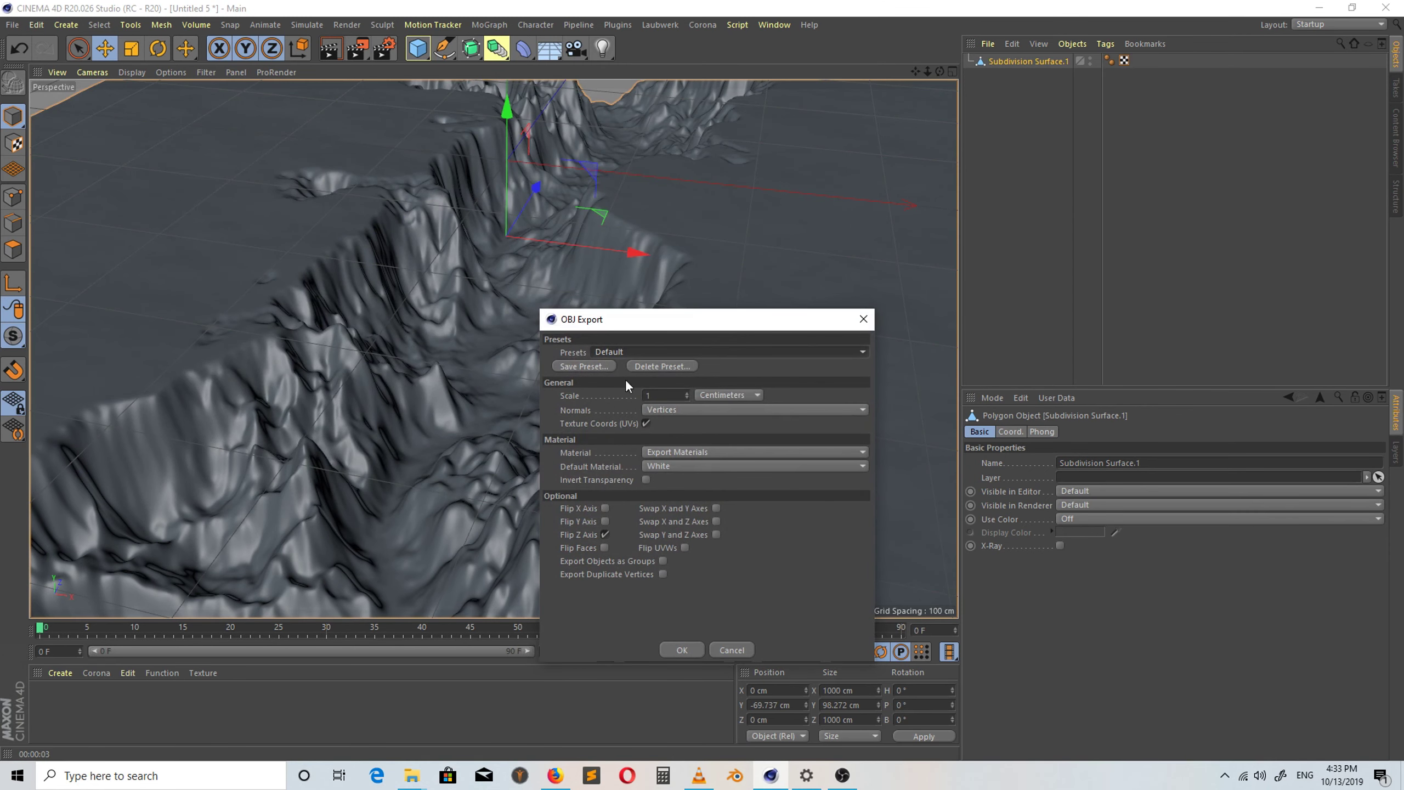
pyautogui.click(680, 650)
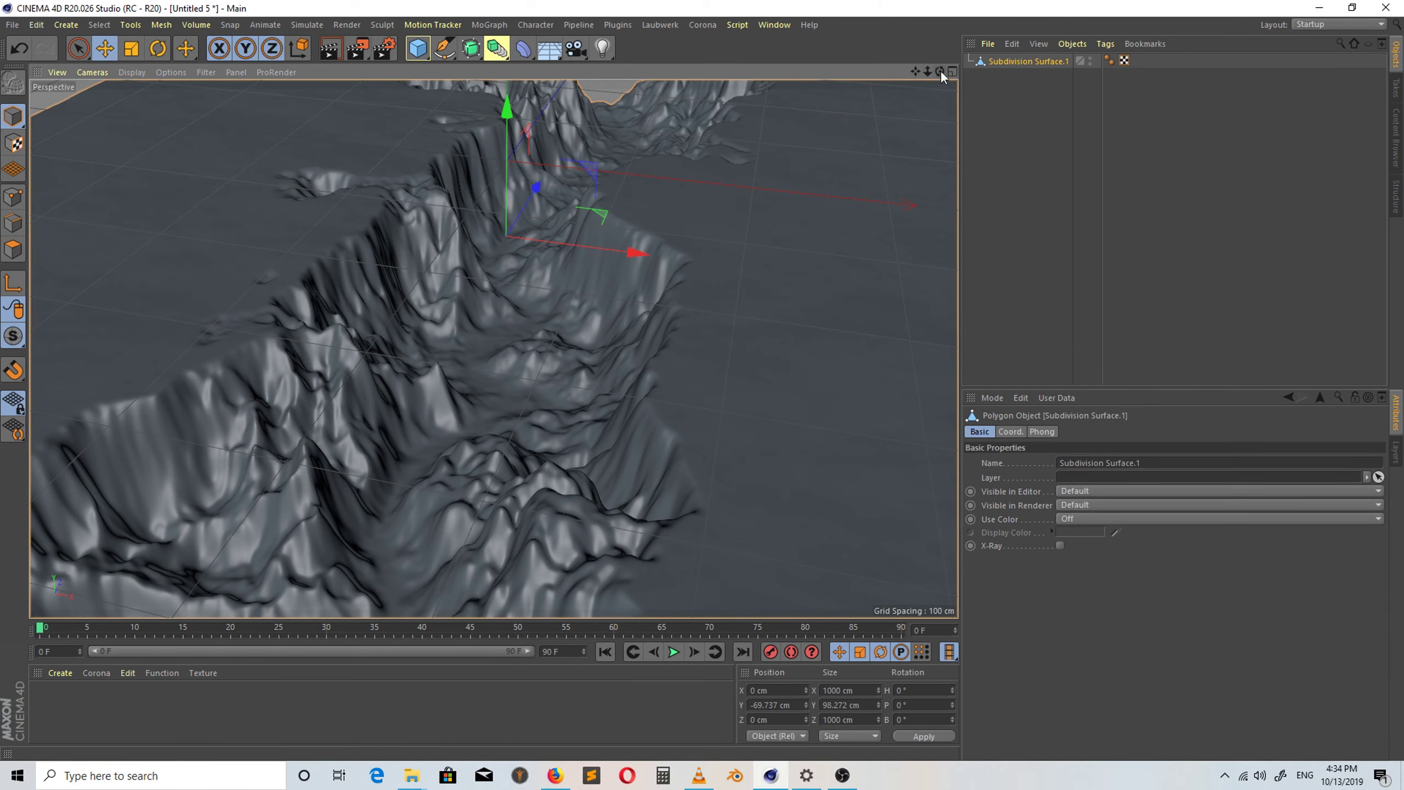
# Create a new standard material Mat and apply it to the canyon terrain.
pyautogui.moveTo(942, 70); pyautogui.dragTo(966, 63)
pyautogui.click(66, 674)
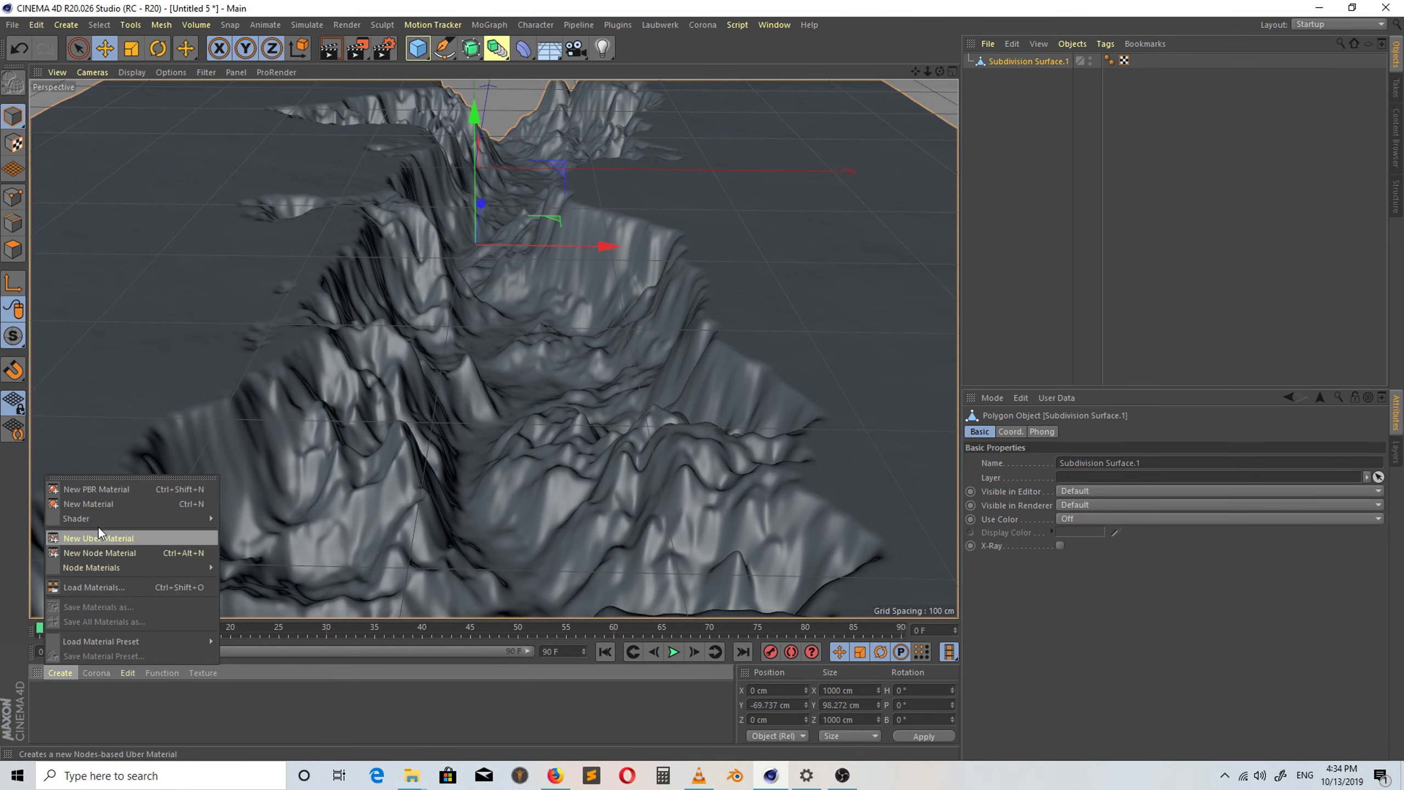
pyautogui.click(111, 503)
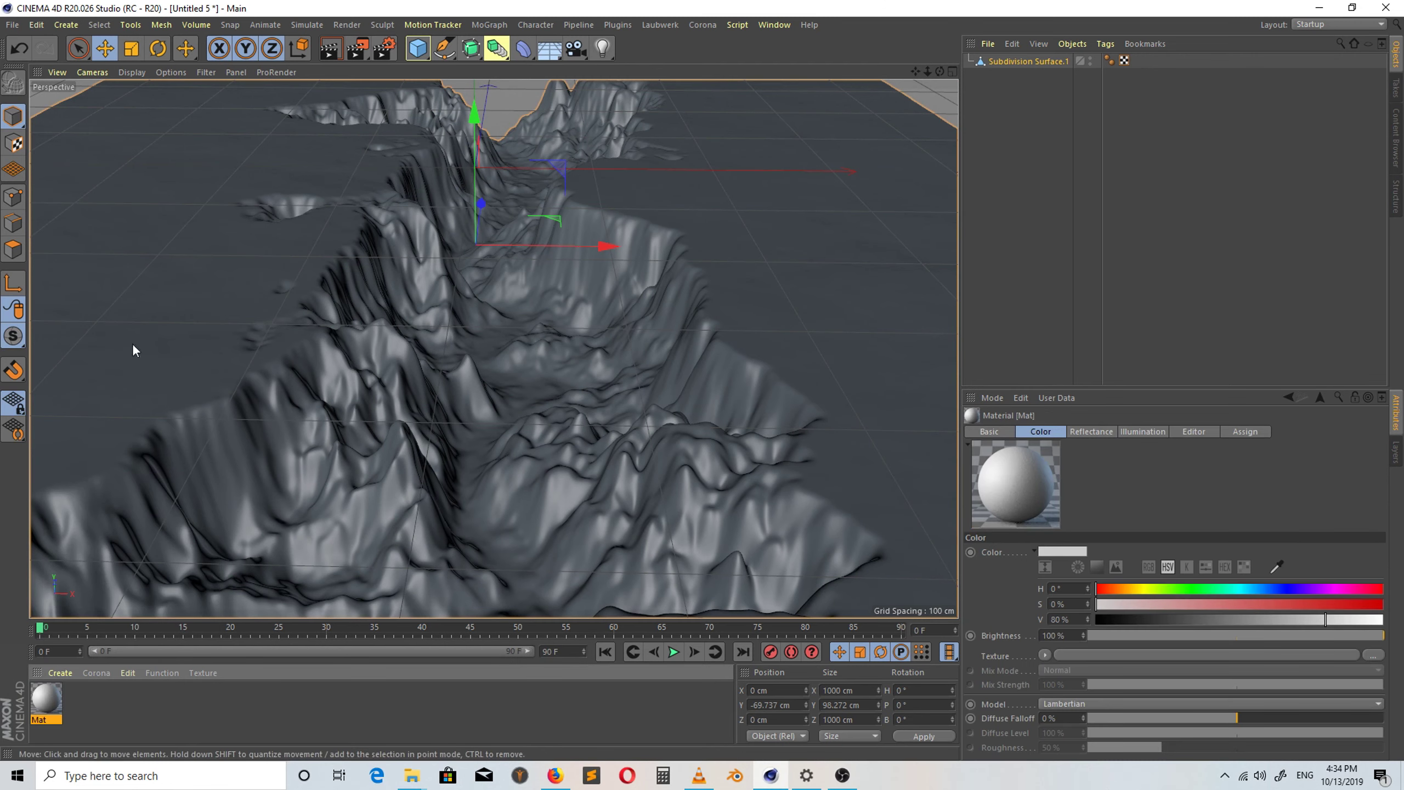
pyautogui.moveTo(53, 705); pyautogui.dragTo(91, 431)
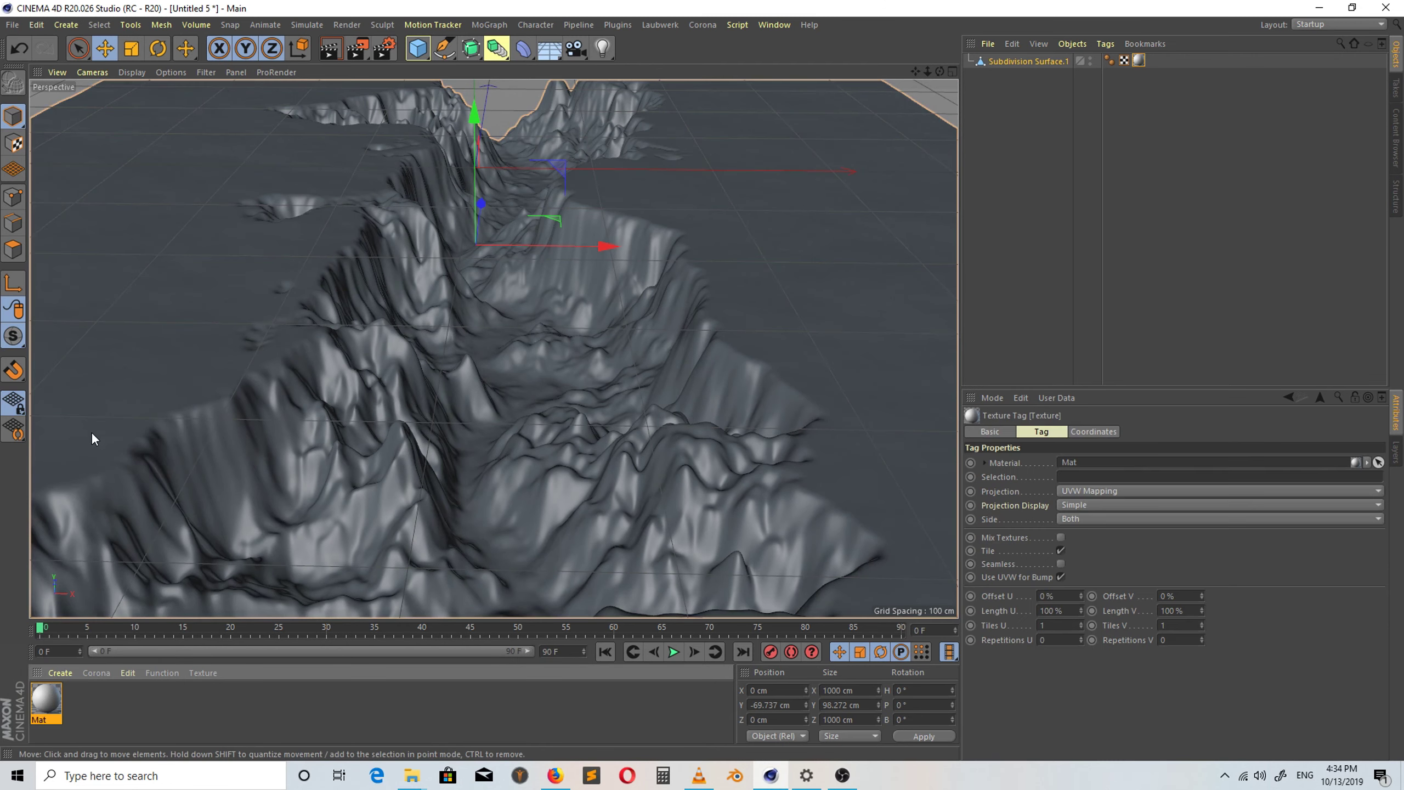
pyautogui.scroll(-2, 528, 459)
pyautogui.scroll(-1, 529, 459)
pyautogui.scroll(-2, 529, 459)
pyautogui.scroll(-1, 530, 456)
pyautogui.scroll(3, 530, 457)
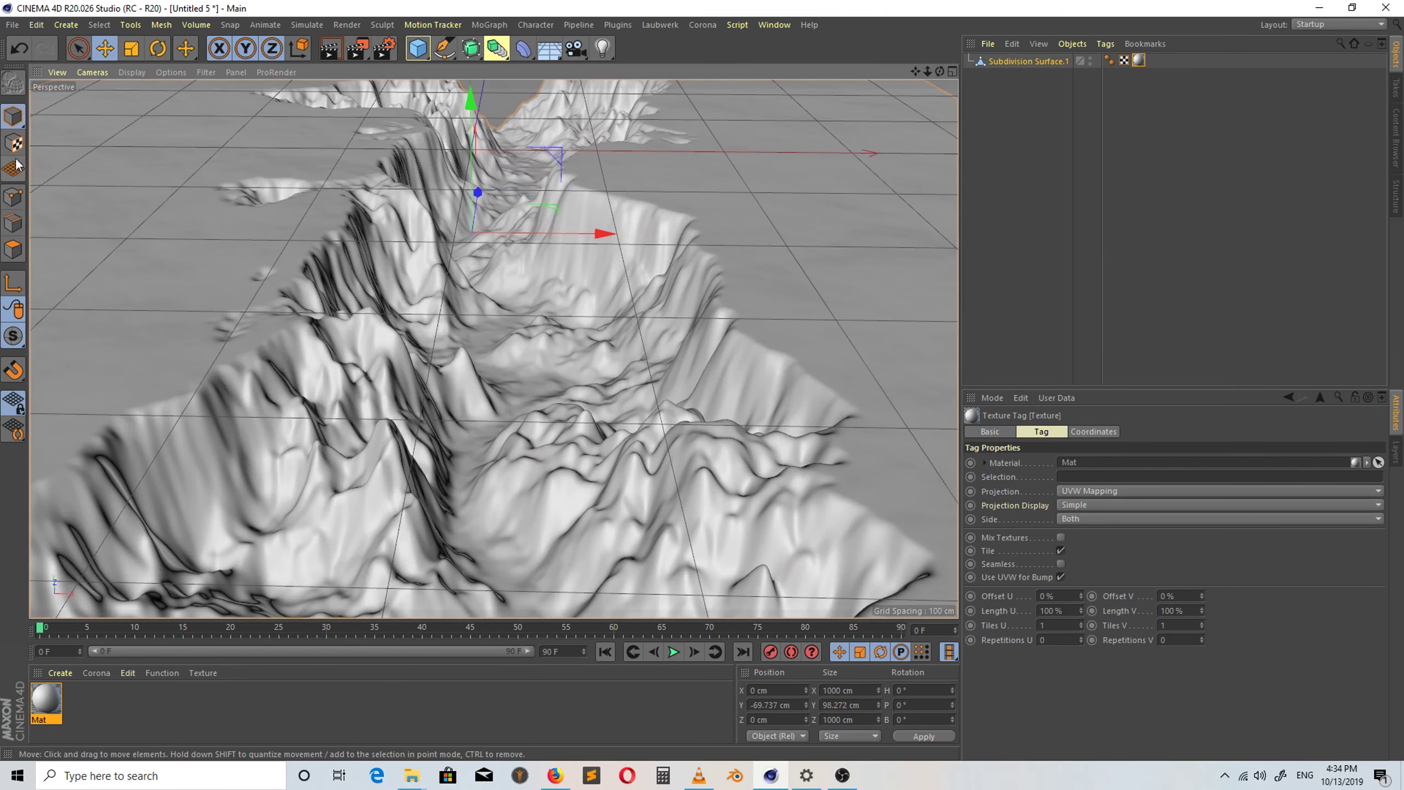
pyautogui.click(12, 24)
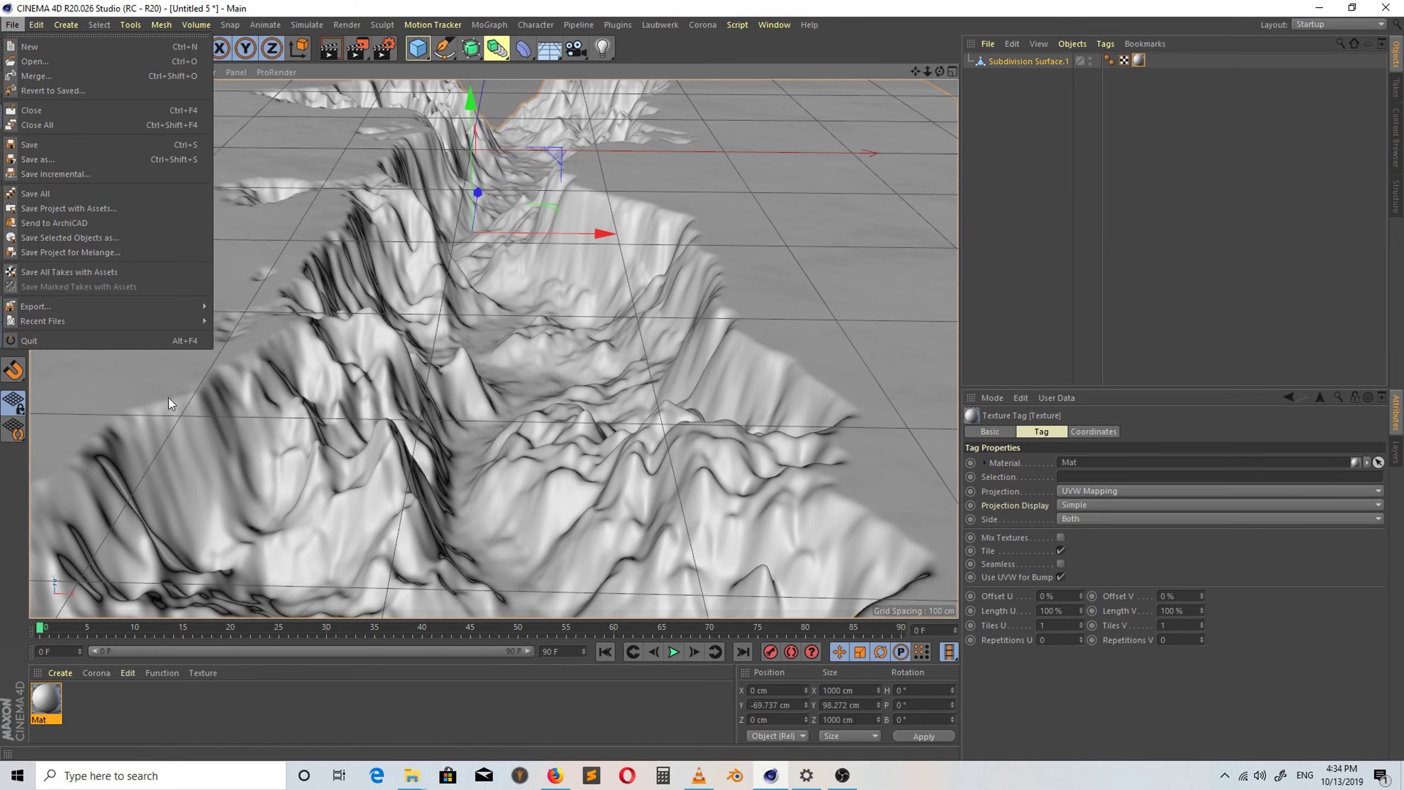
# Export the textured terrain as Wavefront OBJ again, overwriting landscape 2.obj.
pyautogui.moveTo(67, 306)
pyautogui.click(257, 512)
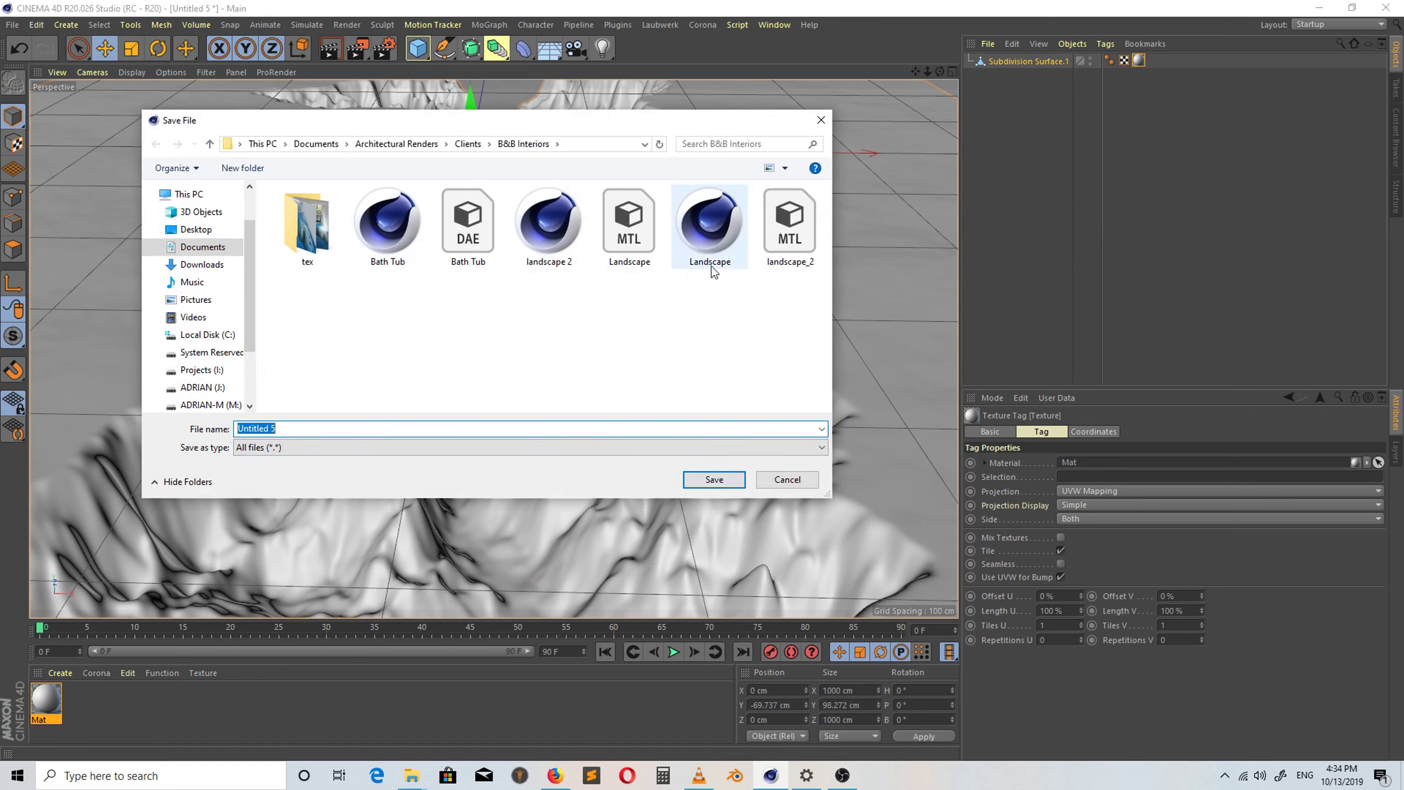
pyautogui.click(526, 226)
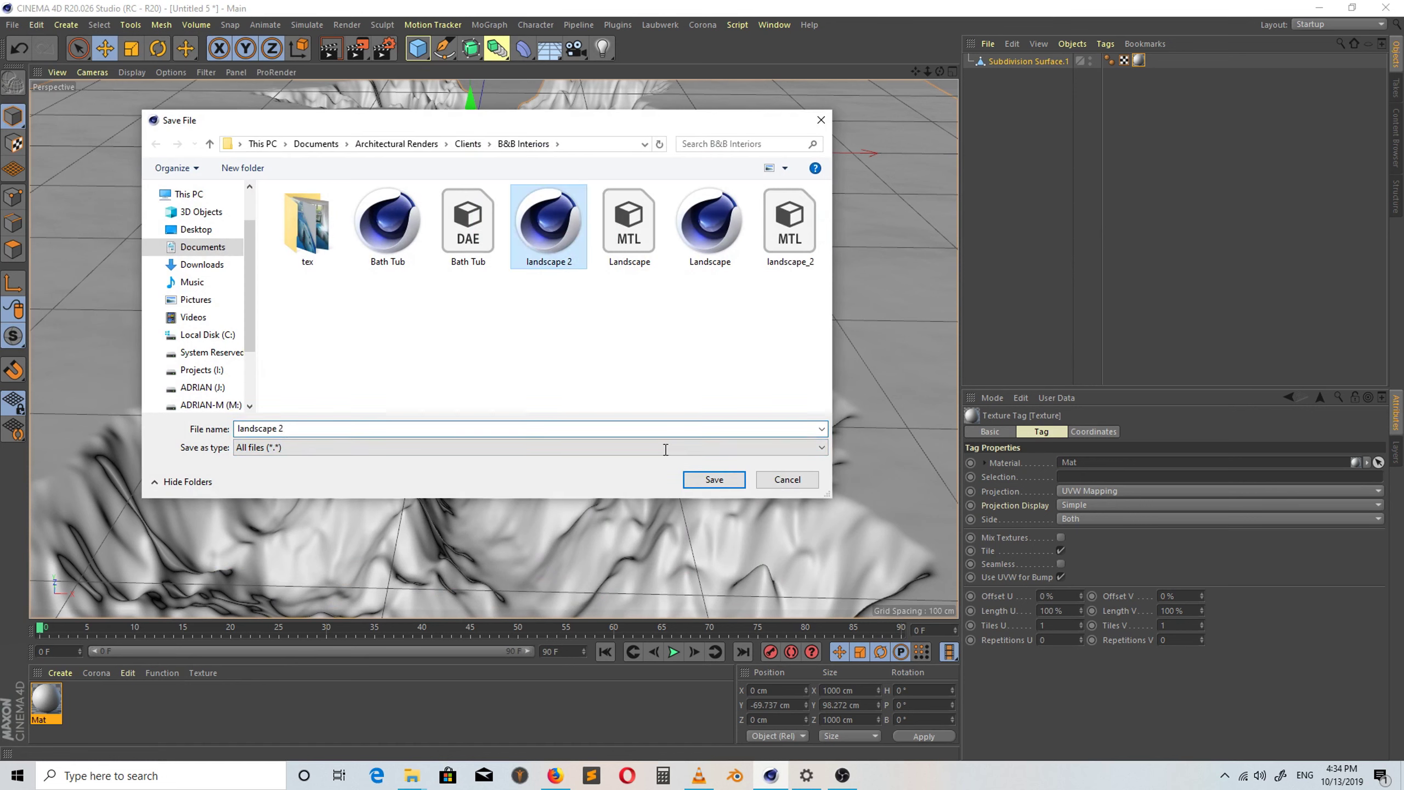
pyautogui.click(703, 480)
pyautogui.click(735, 389)
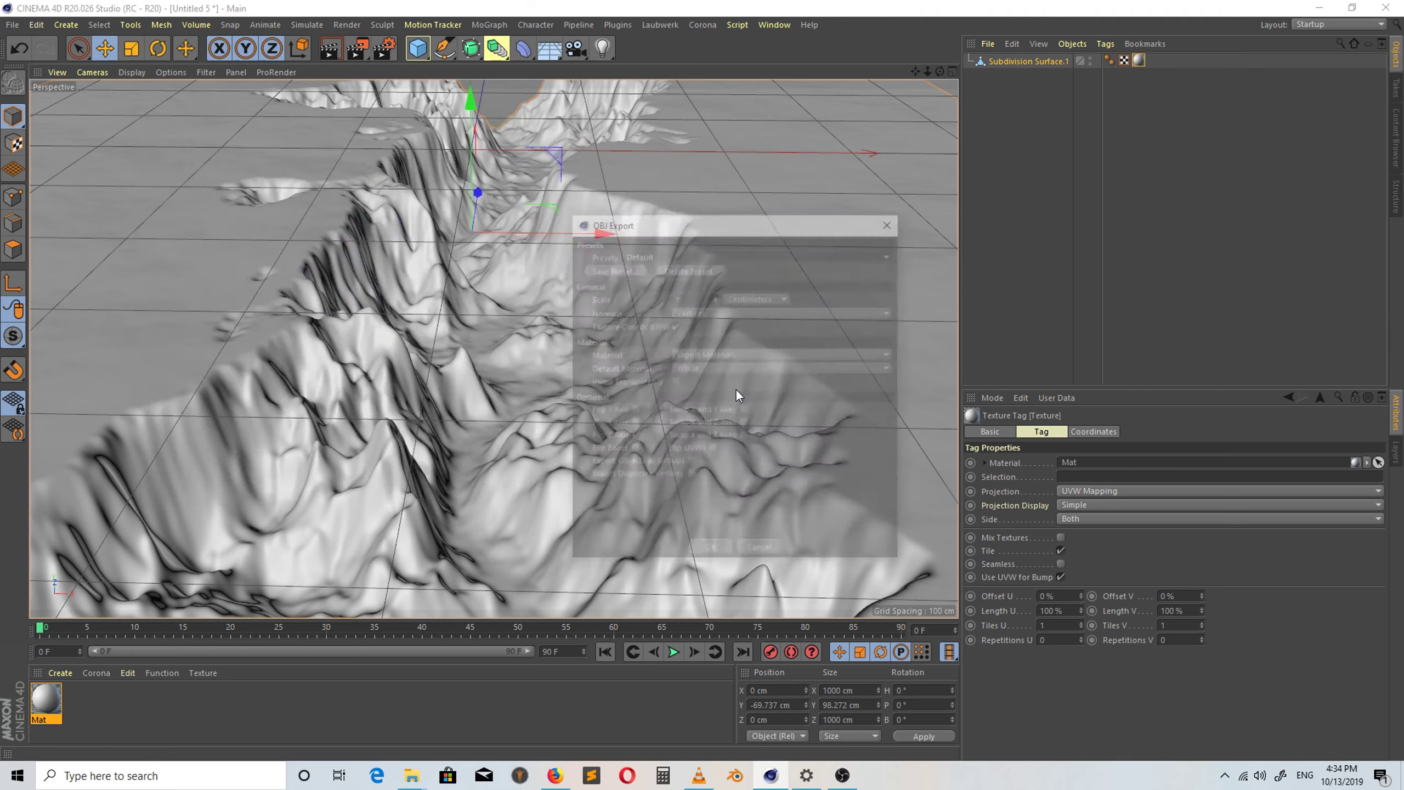
pyautogui.click(701, 554)
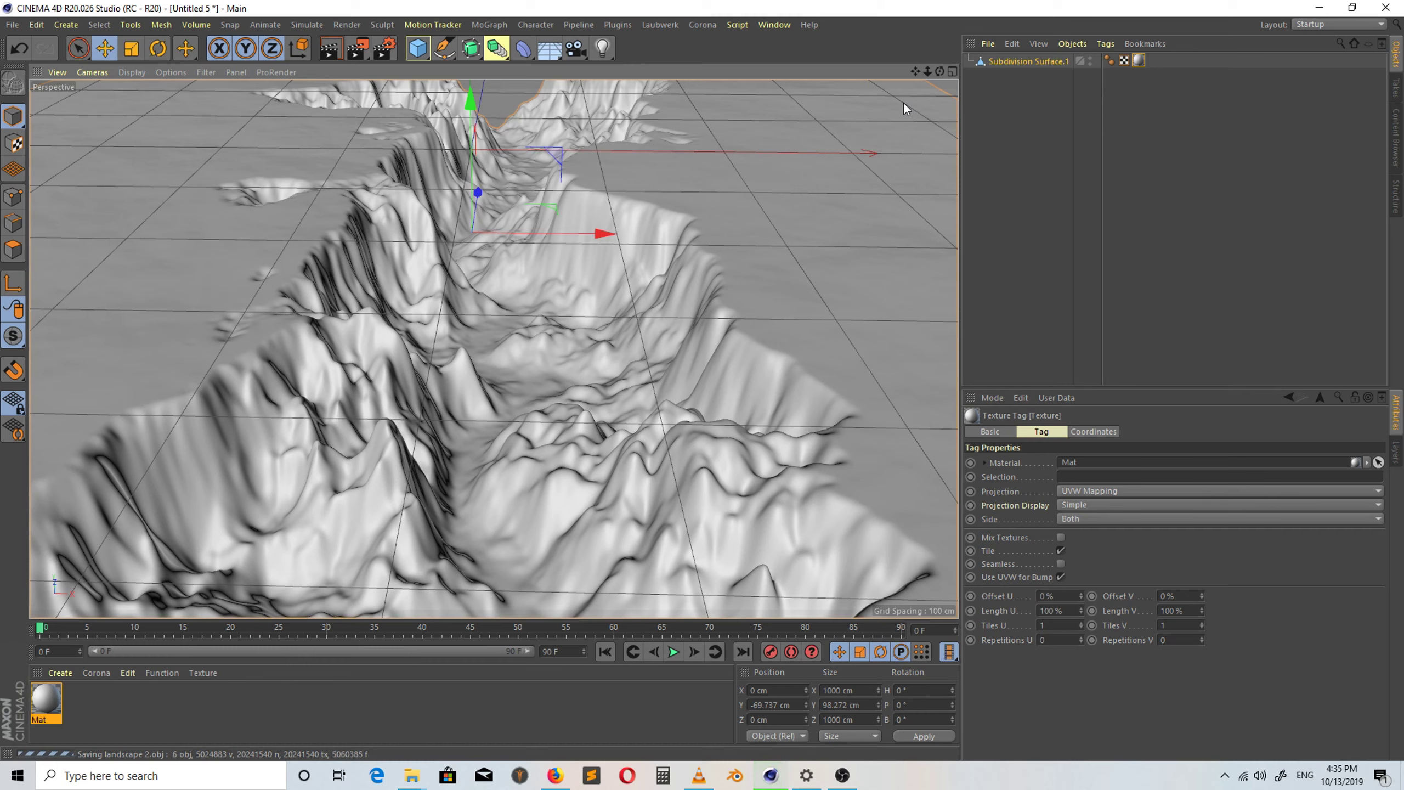
pyautogui.click(12, 25)
# Close all projects, discarding unsaved changes.
pyautogui.click(306, 25)
pyautogui.click(12, 25)
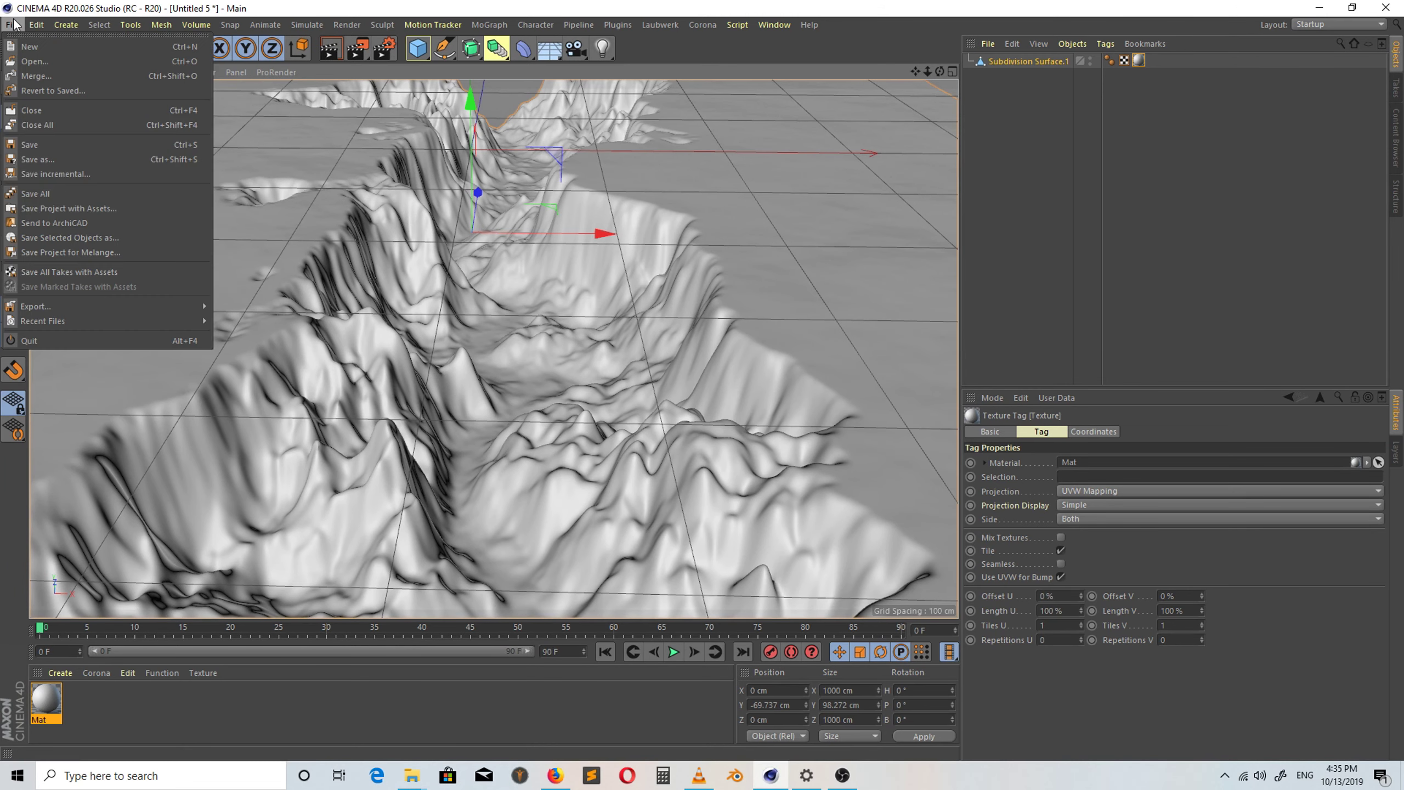
pyautogui.click(60, 112)
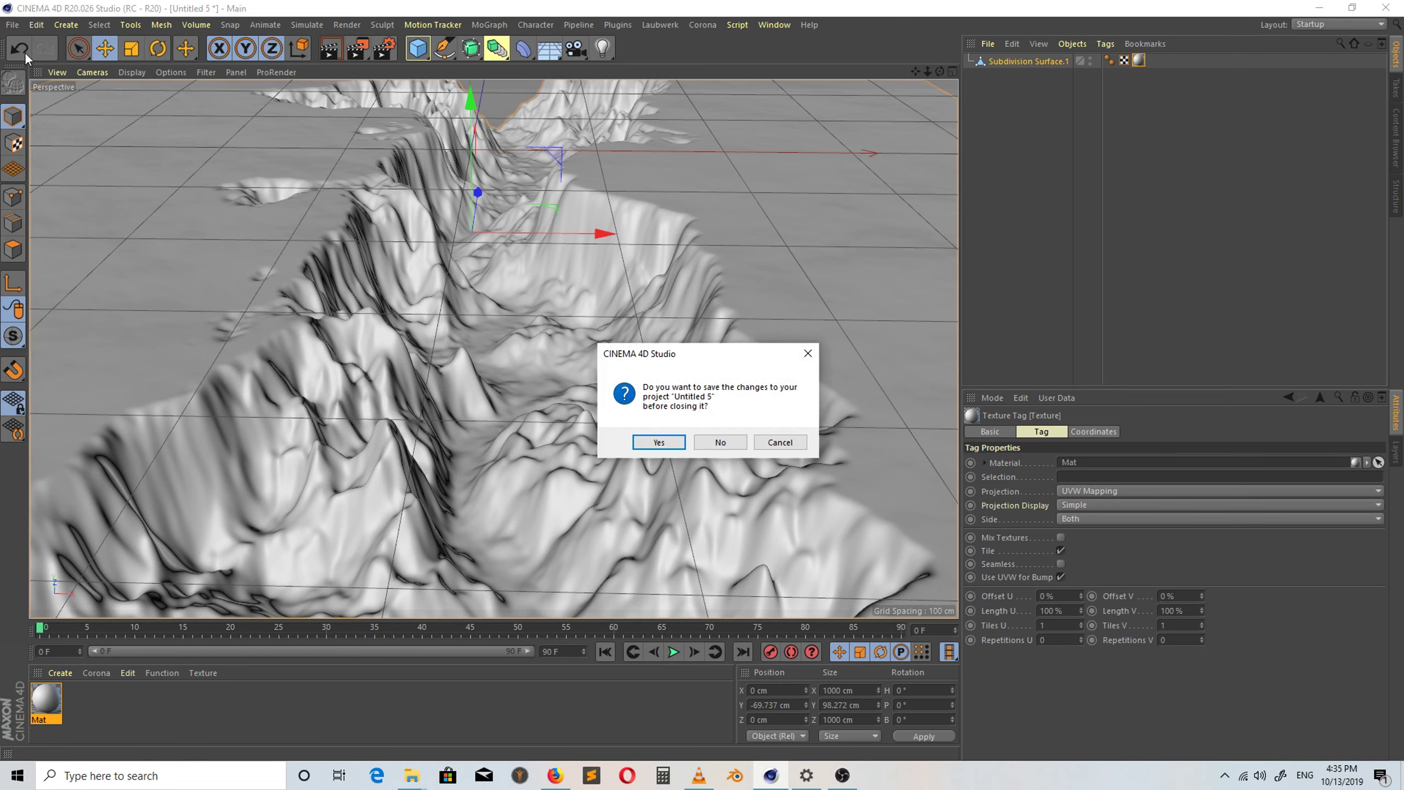
pyautogui.click(703, 442)
# Open landscape 2.obj with the default OBJ import settings.
pyautogui.click(12, 25)
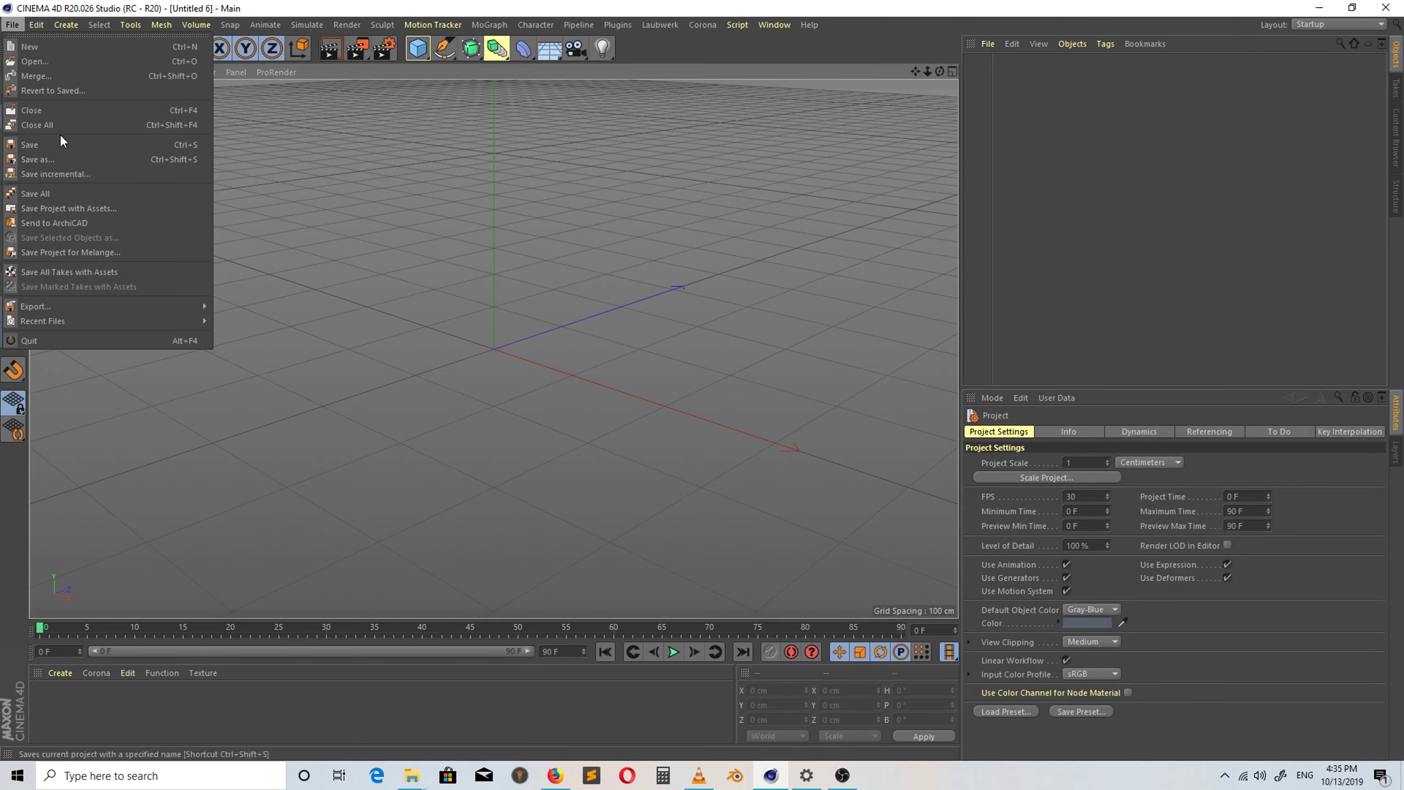
pyautogui.click(63, 61)
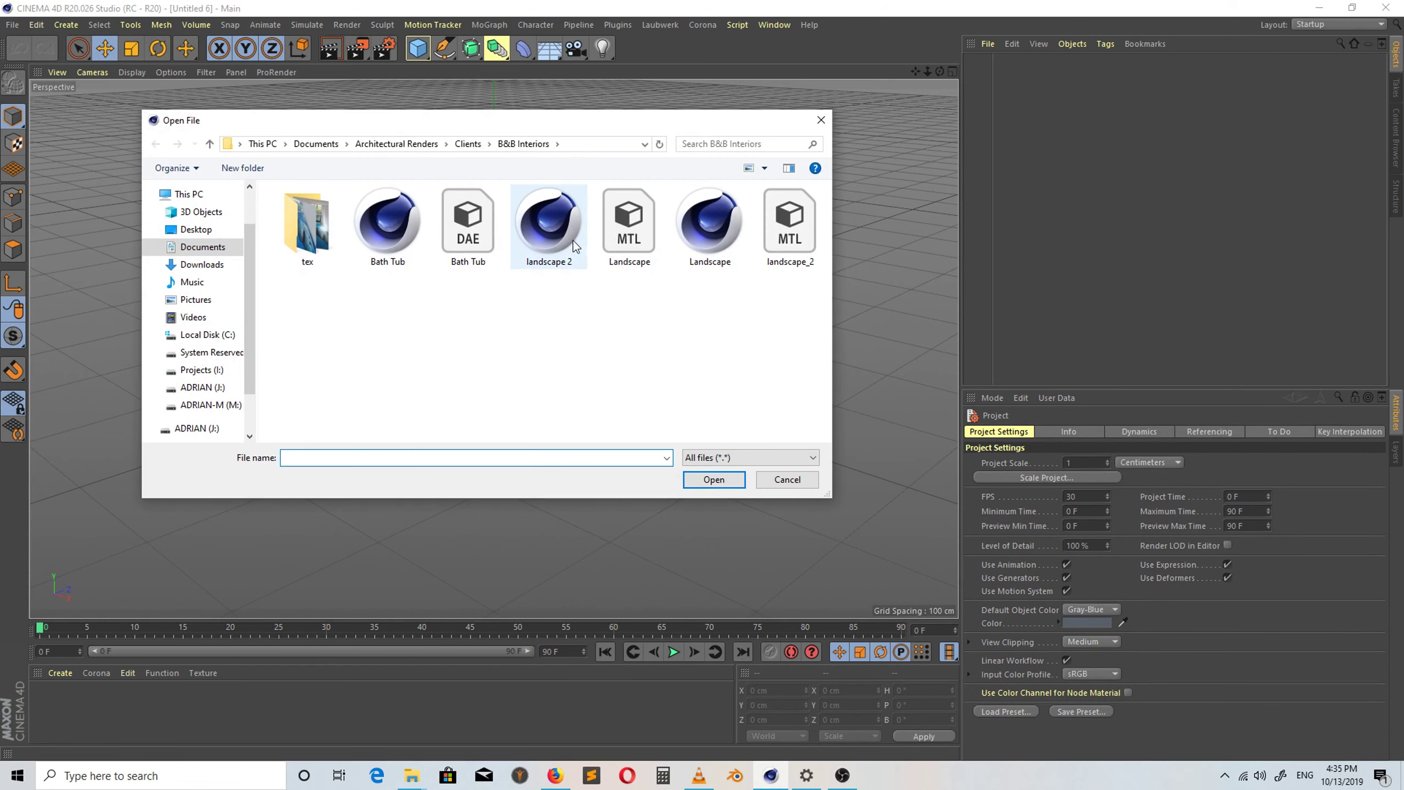
pyautogui.click(562, 245)
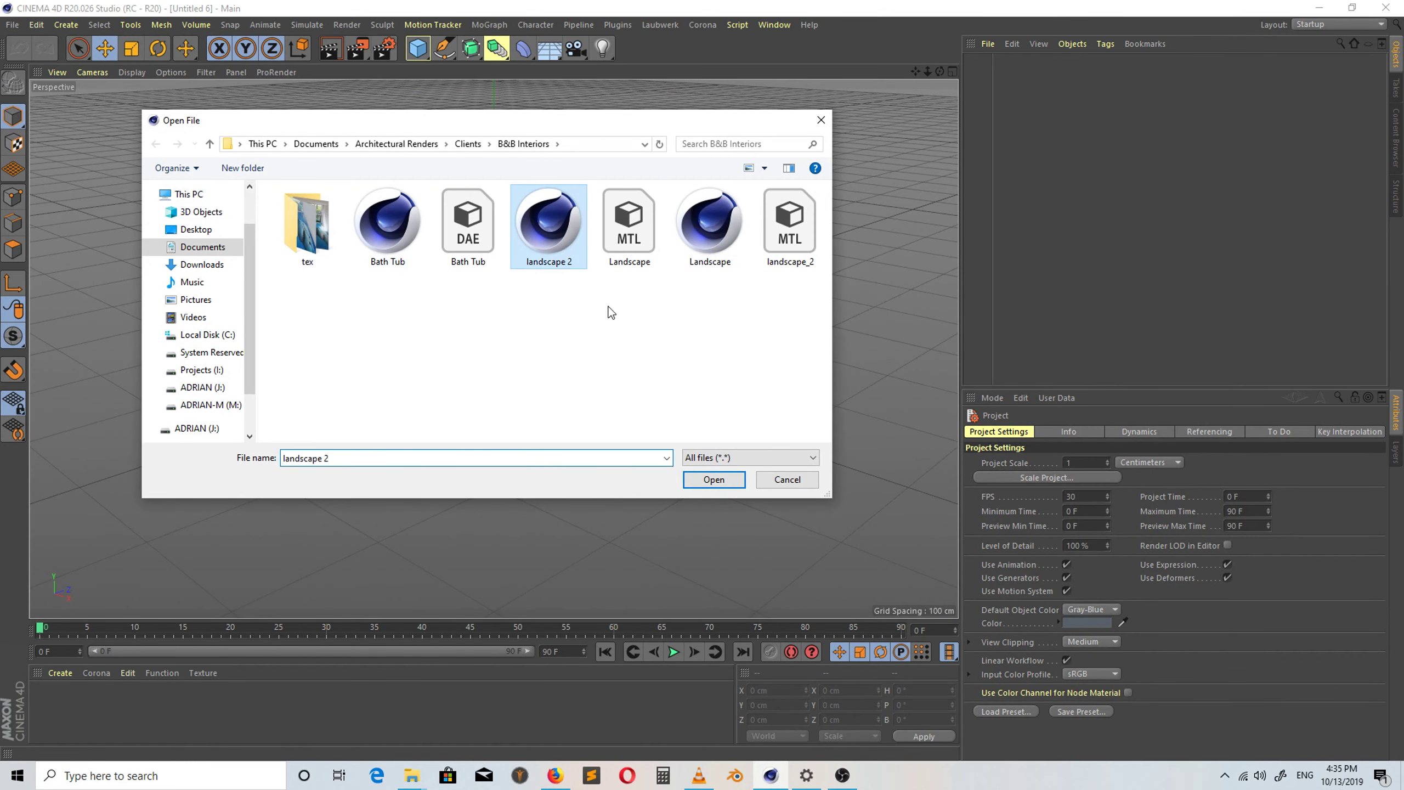
pyautogui.click(714, 480)
pyautogui.click(681, 635)
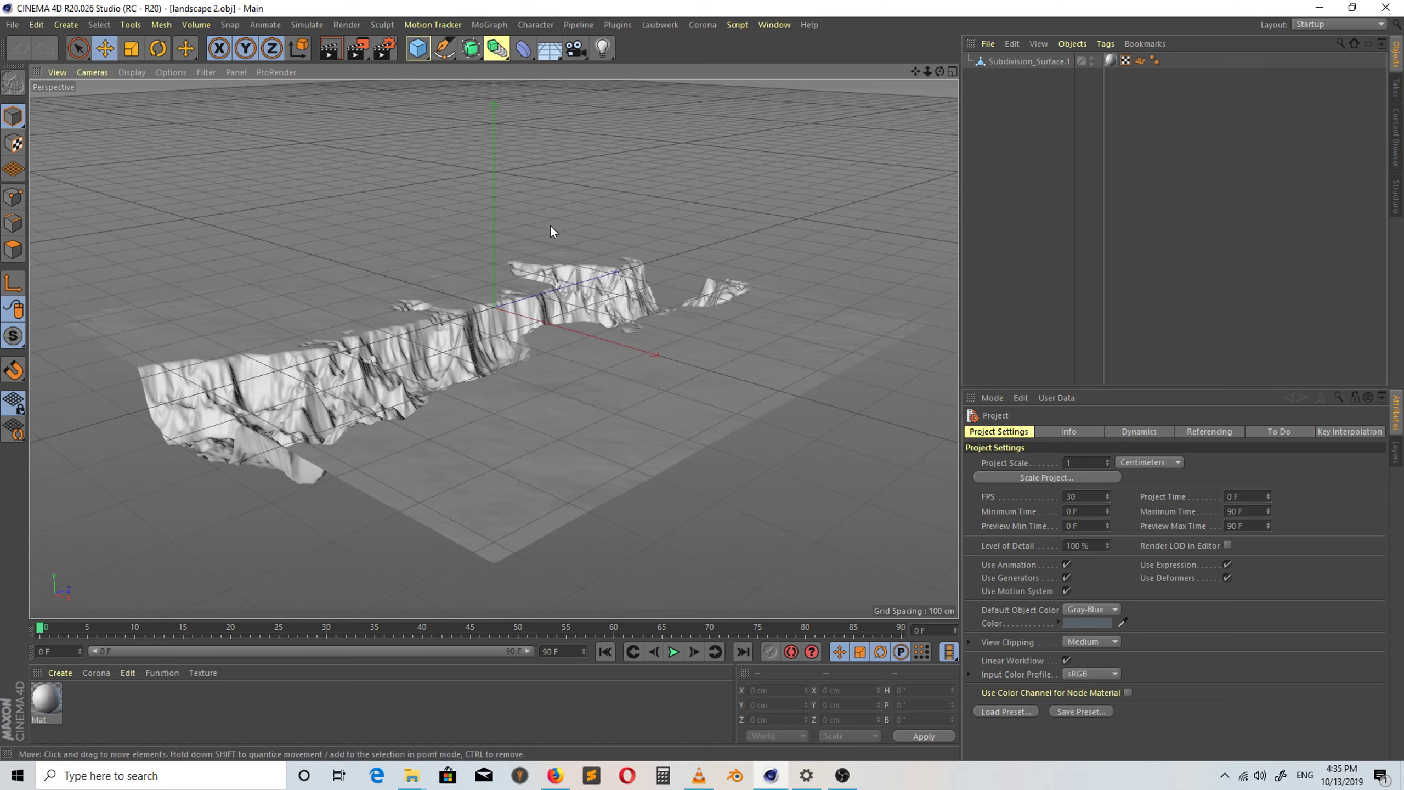
# Add a Polygon Reduction generator and nest the imported Subdivision_Surface.1 terrain under it.
pyautogui.moveTo(941, 72)
pyautogui.mouseDown()
pyautogui.moveTo(995, 116)
pyautogui.moveTo(966, 90)
pyautogui.mouseUp()
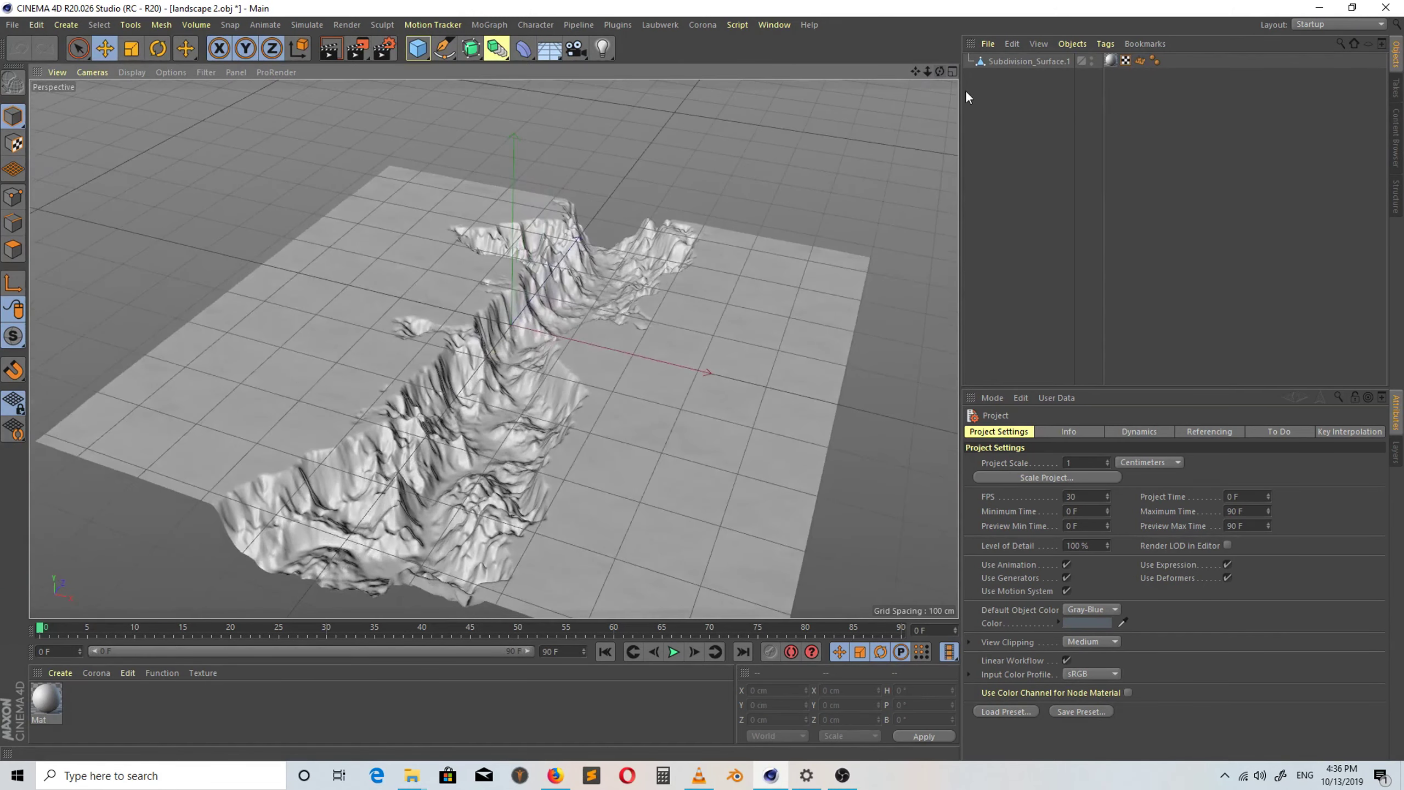
pyautogui.click(497, 50)
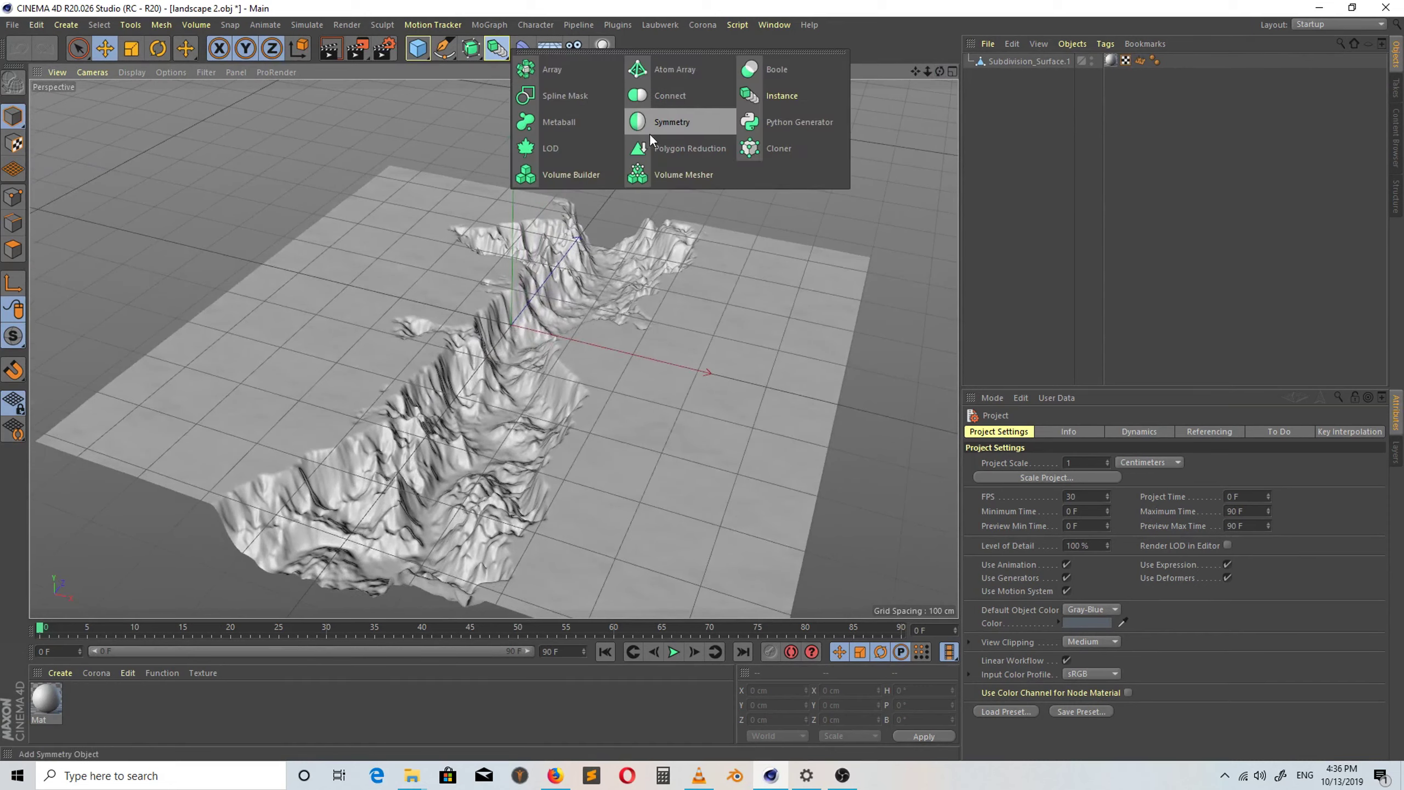
pyautogui.click(658, 151)
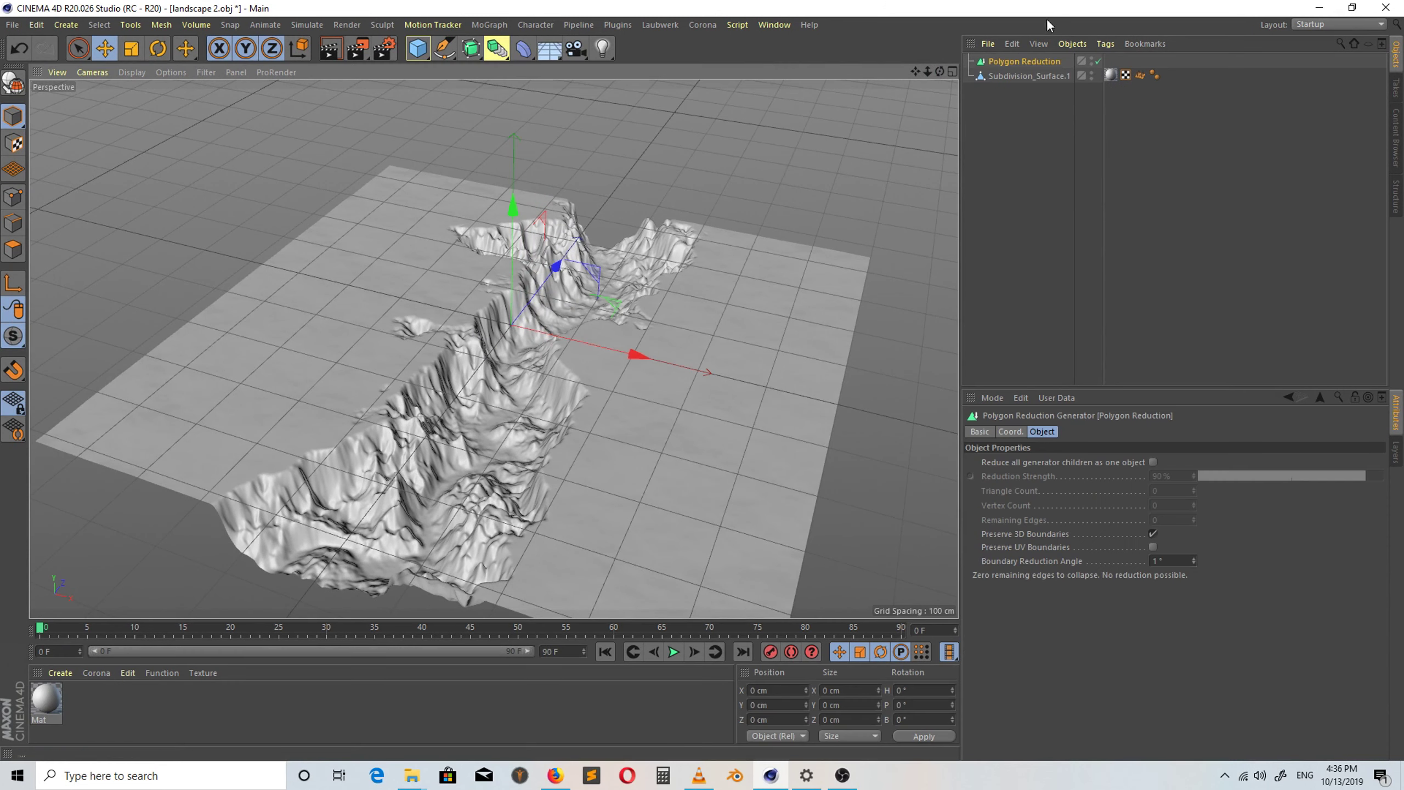
pyautogui.moveTo(1010, 75); pyautogui.dragTo(1032, 64)
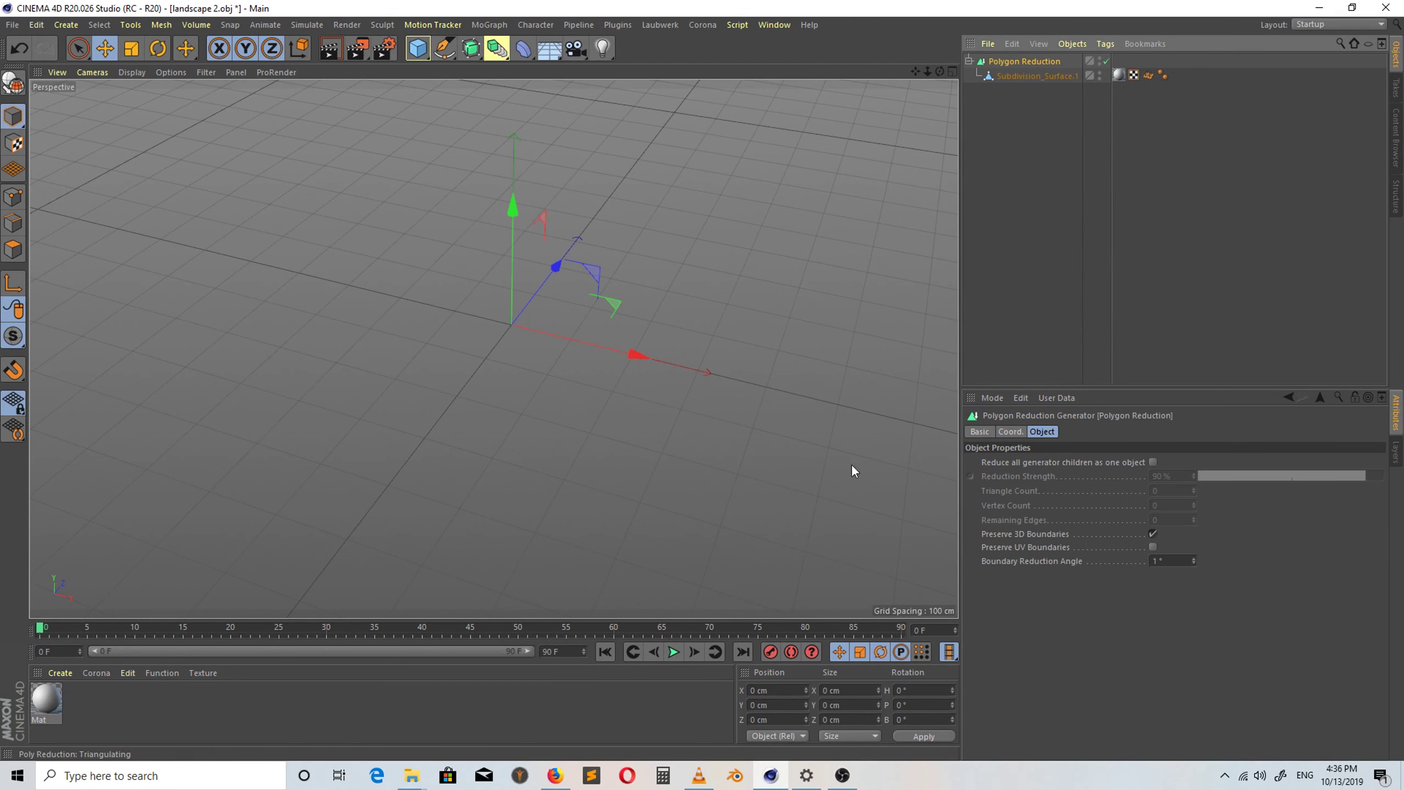